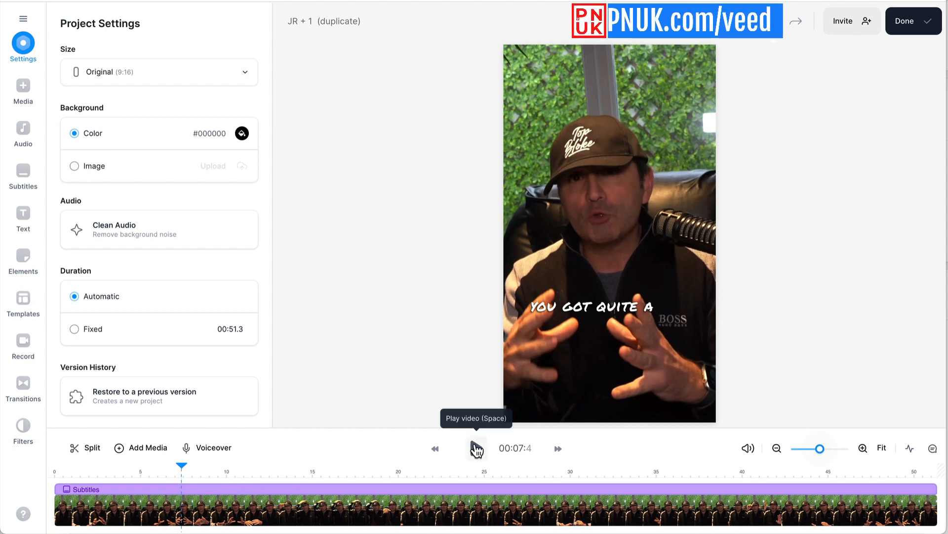
Play part of the existing subtitled project to preview its animated subtitles, and pause the playback
left_click(476, 449)
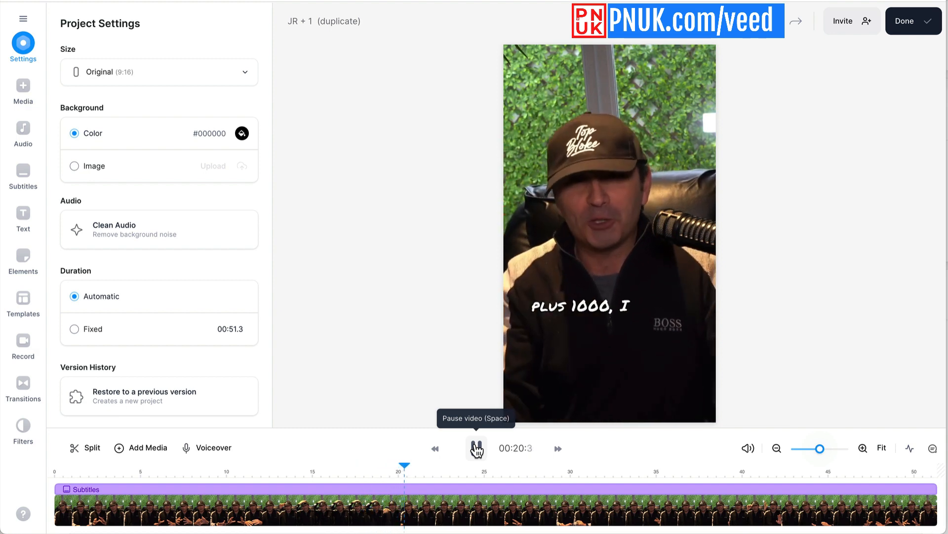
left_click(476, 450)
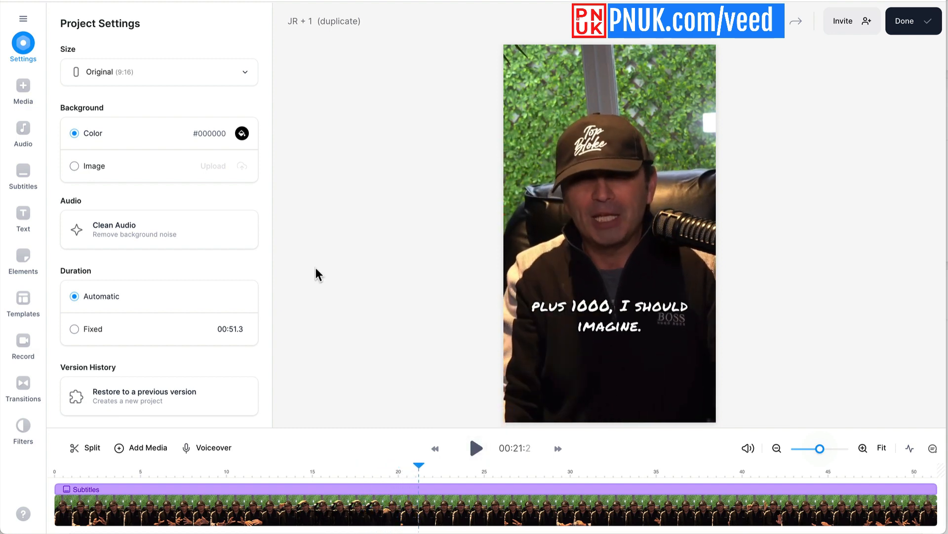
Return to the dashboard and create a new project from the video file Golfer Burns A Beer.mp4 in Downloads
left_click(23, 20)
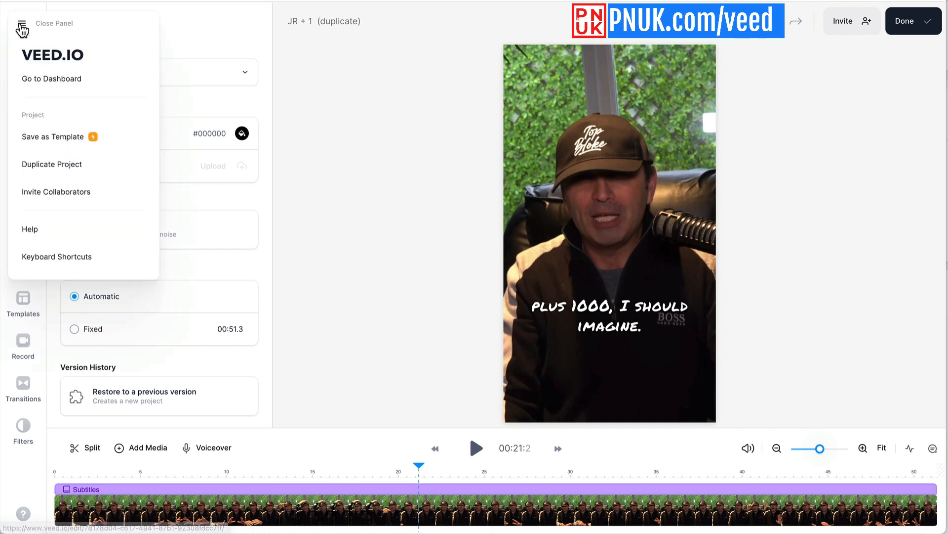
left_click(43, 79)
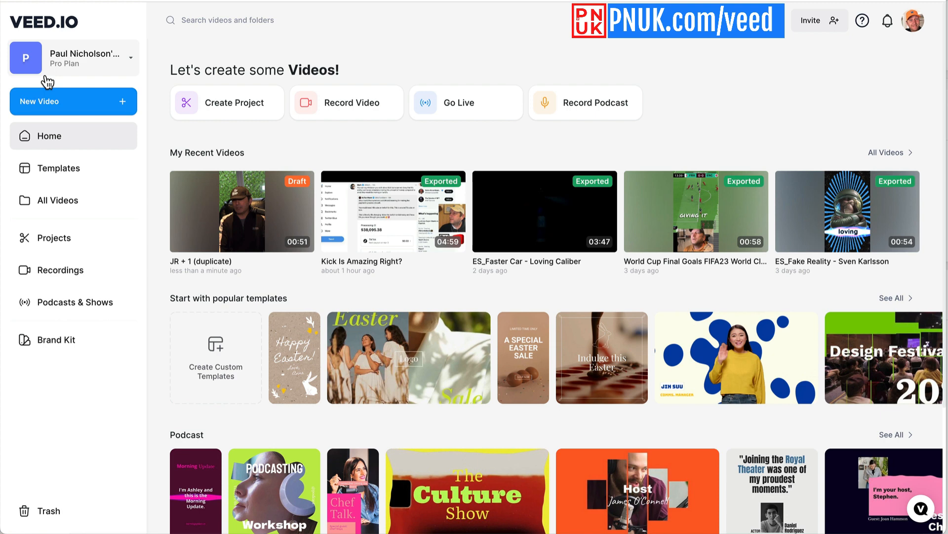
left_click(214, 103)
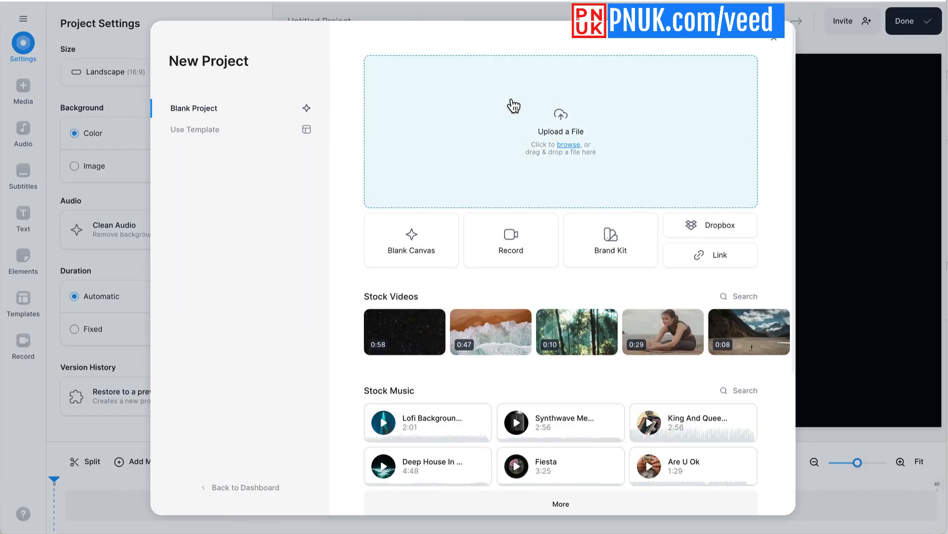
left_click(539, 130)
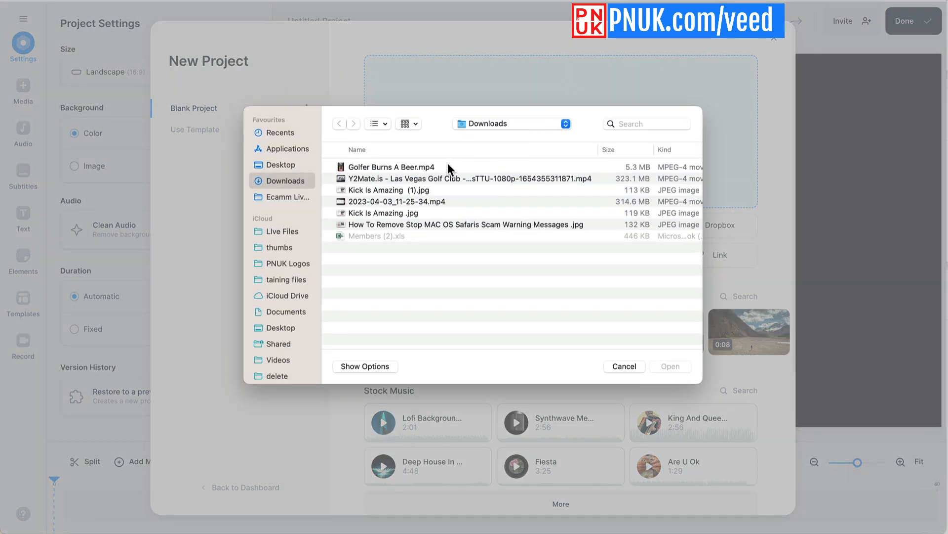
double_click(405, 168)
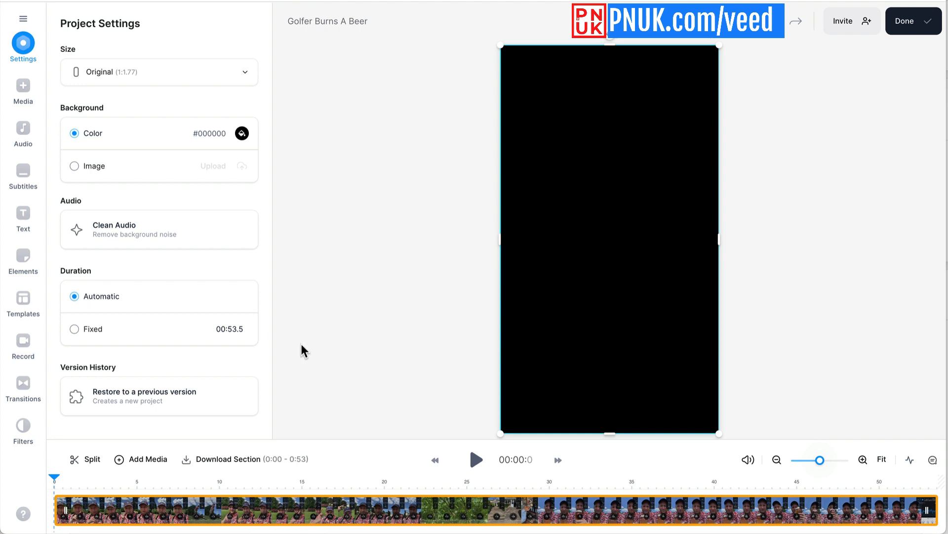
Preview the opening seconds of the uploaded golf video and return the playhead to the start
left_click(476, 461)
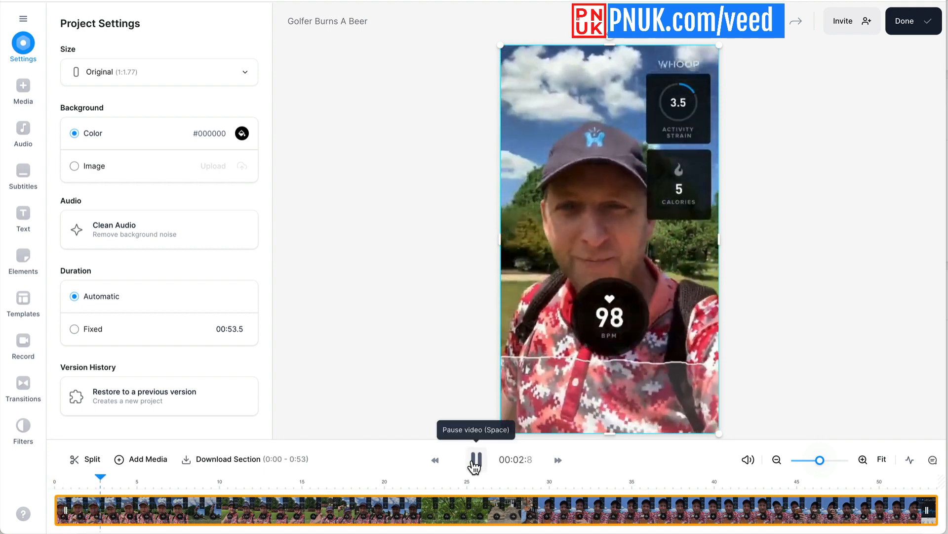
left_click(475, 463)
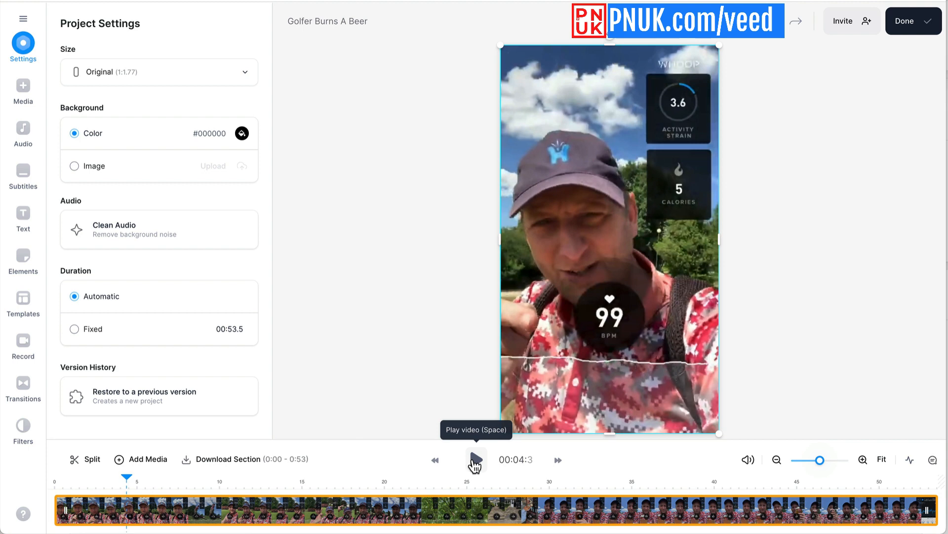
left_click(476, 460)
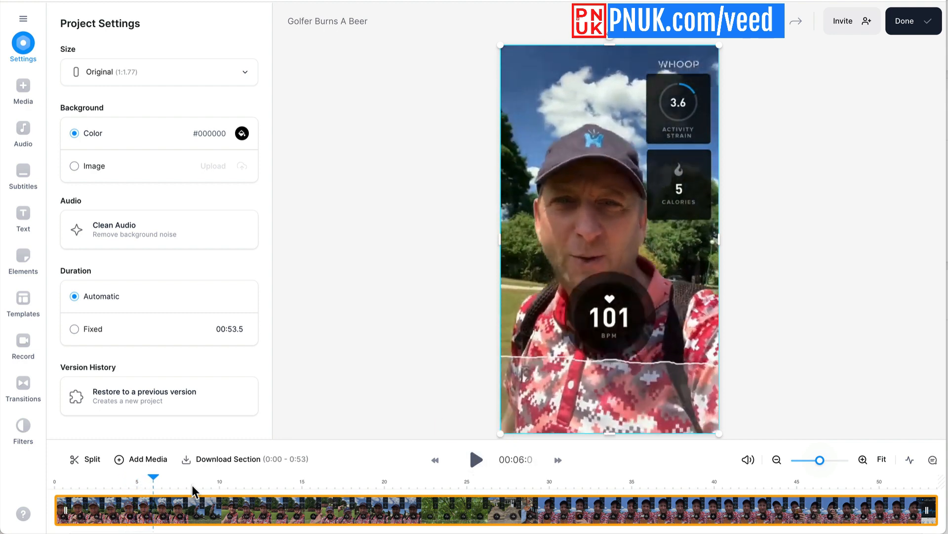
left_click_drag(150, 481, 56, 499)
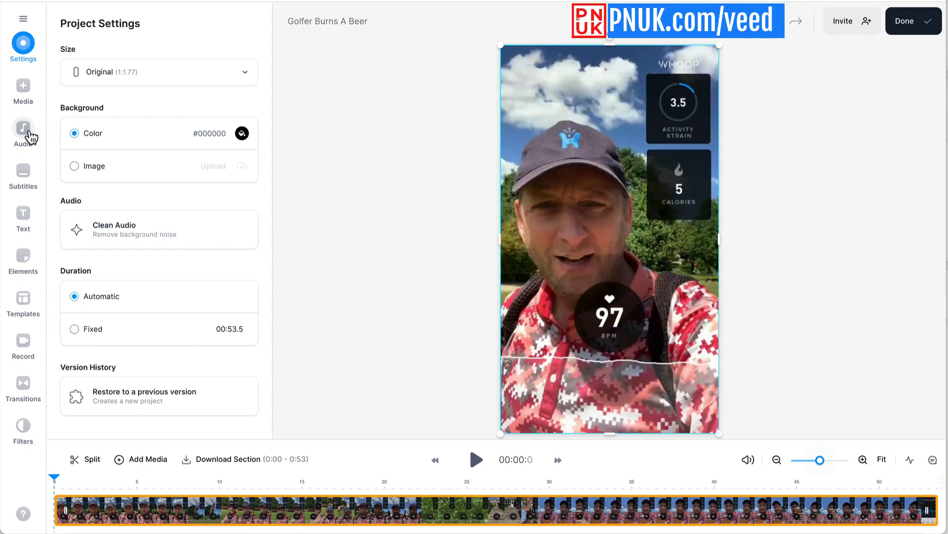
Generate automatic subtitles for the golf video
left_click(30, 184)
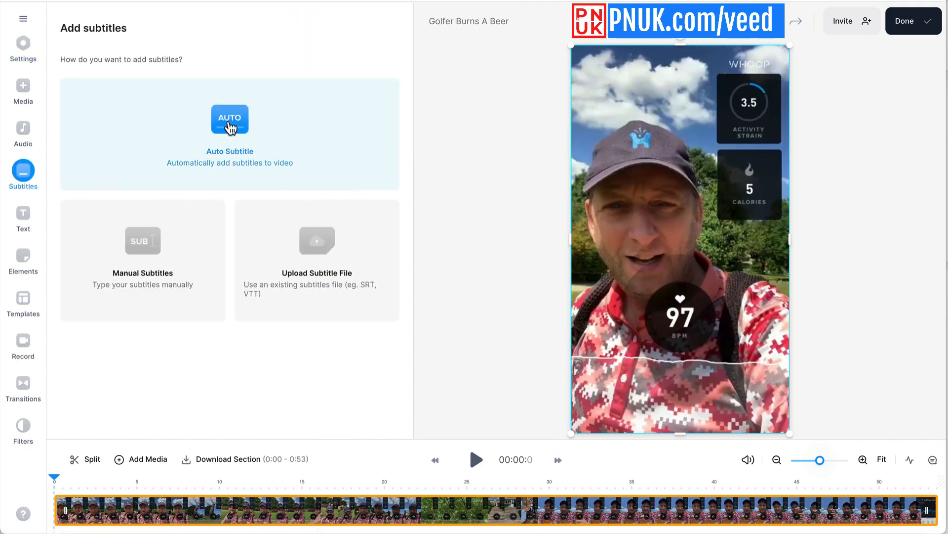
left_click(230, 127)
left_click(174, 146)
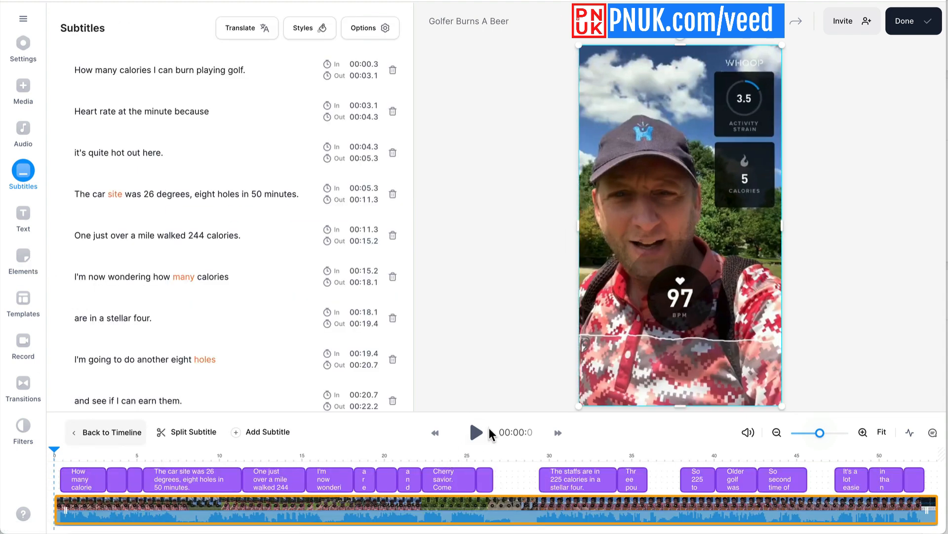
Play the first seconds of the video to check how the generated subtitles look, and pause it
left_click(476, 435)
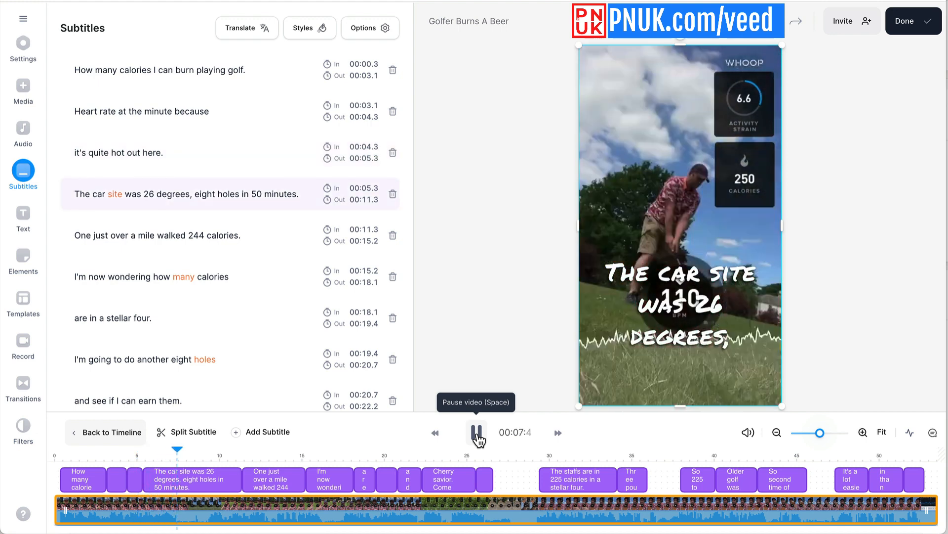
left_click(477, 433)
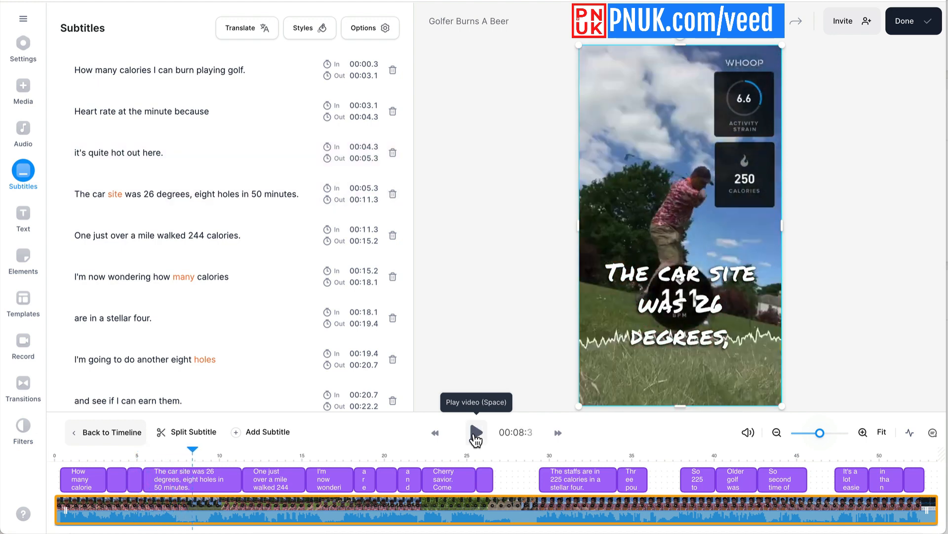
left_click(476, 433)
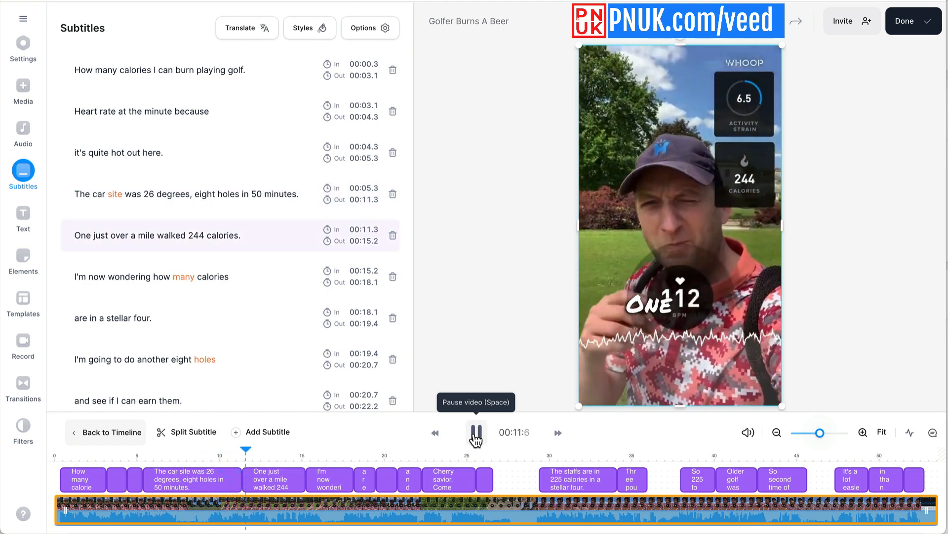
left_click(477, 438)
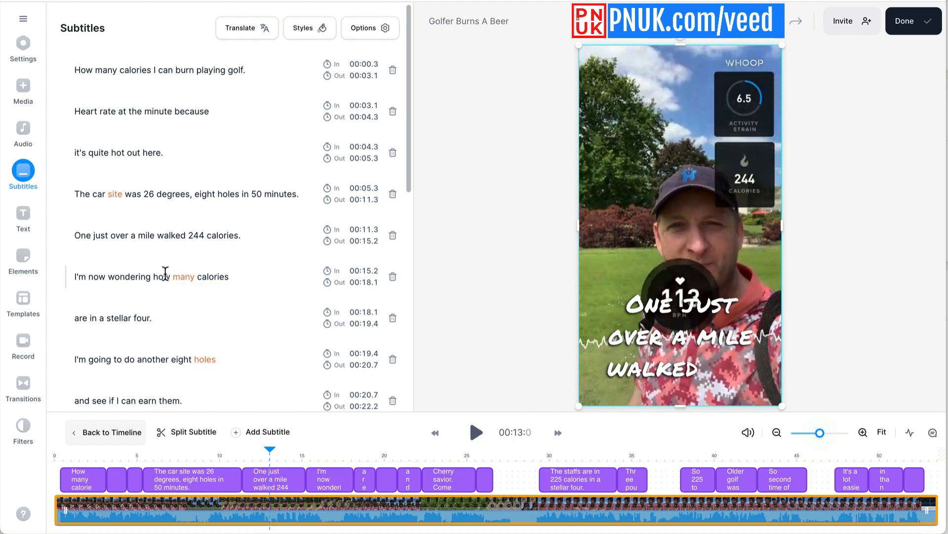
Move the subtitle box to the upper part of the frame and narrow it to fit beside the Whoop readouts
left_click_drag(674, 327, 643, 123)
left_click_drag(741, 197, 714, 174)
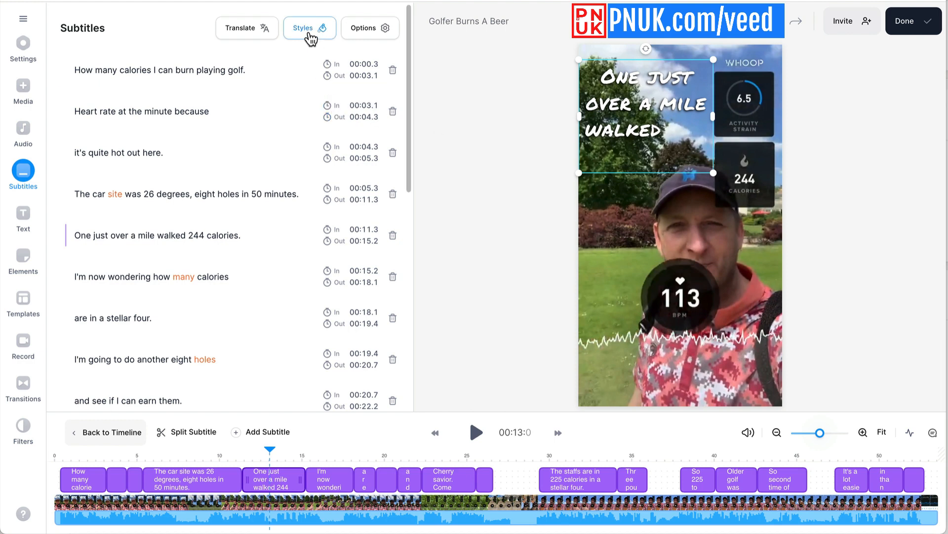
Apply the Luke preset style to the subtitles and preview the video from the start
left_click(299, 34)
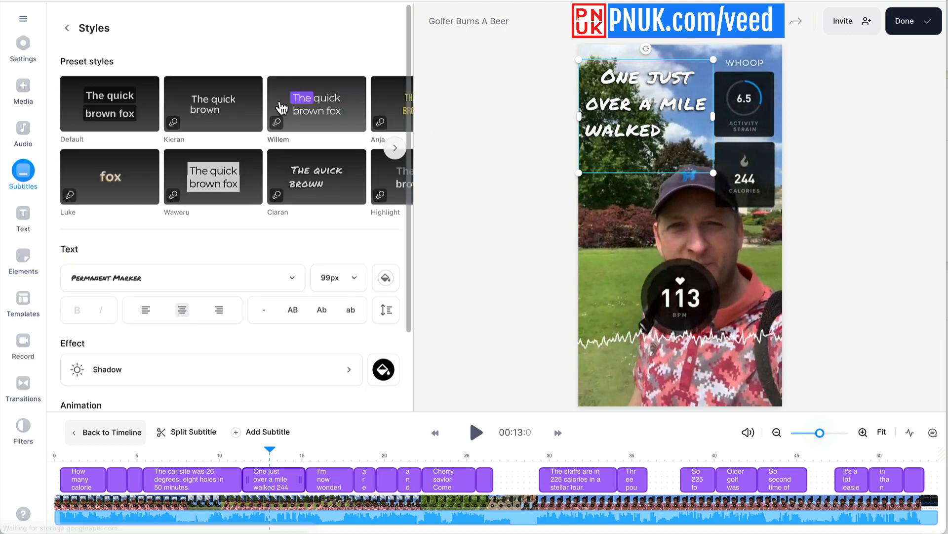
left_click(123, 178)
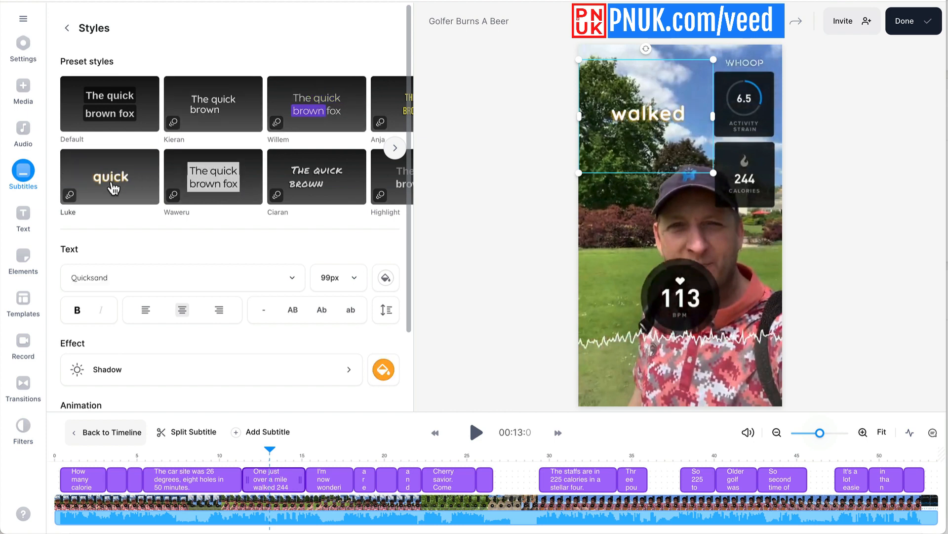
left_click(57, 460)
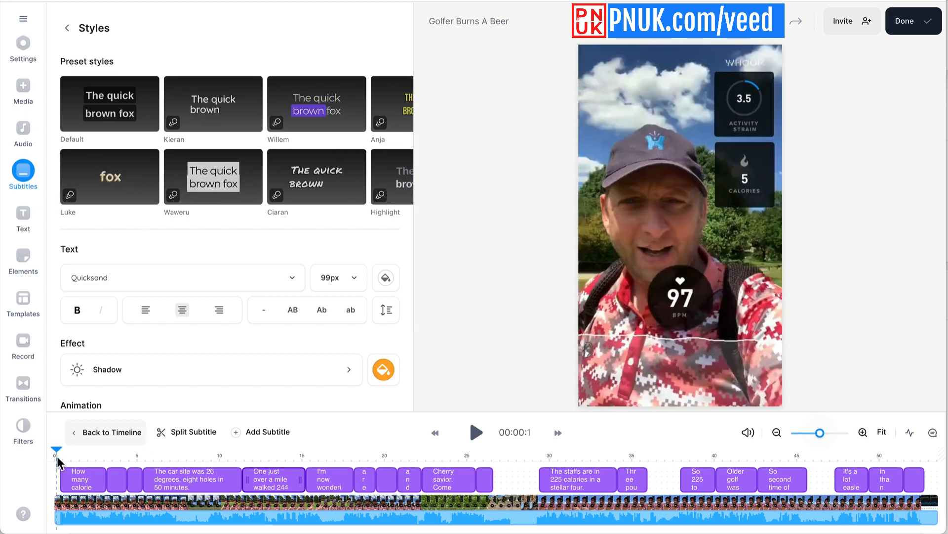
key("space")
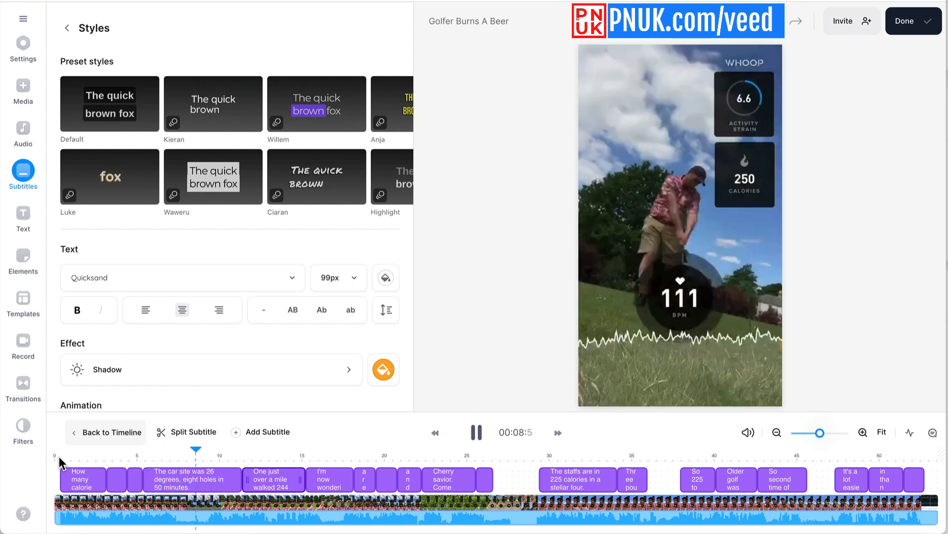
key("space")
key("space")
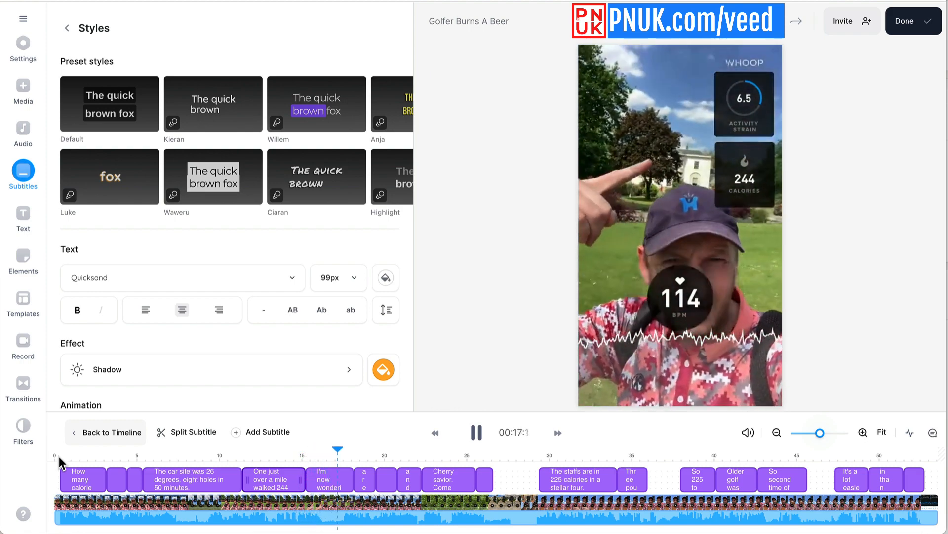
key("space")
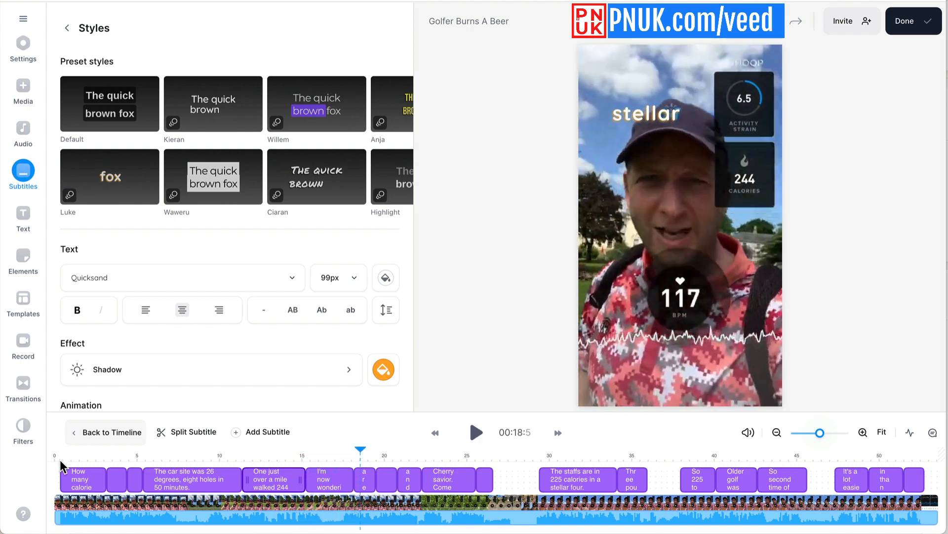
Return the playhead to the first subtitle and apply the Impact preset style to the subtitles
left_click(61, 467)
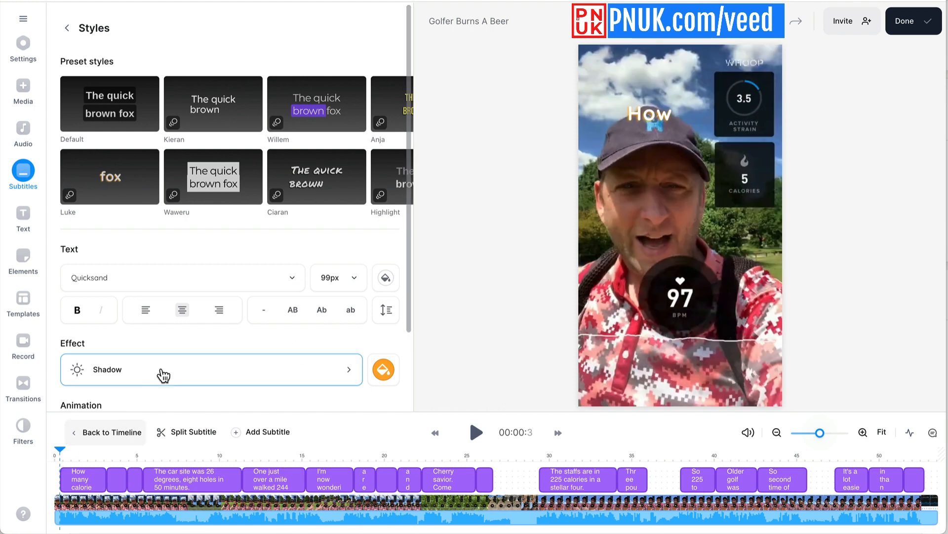
scroll(247, 158, "right", 3)
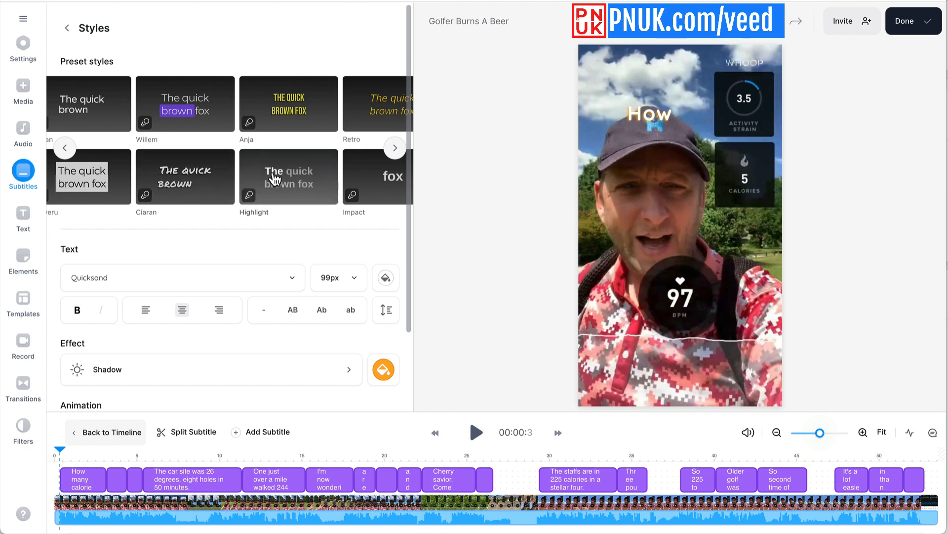
scroll(274, 178, "right", 3)
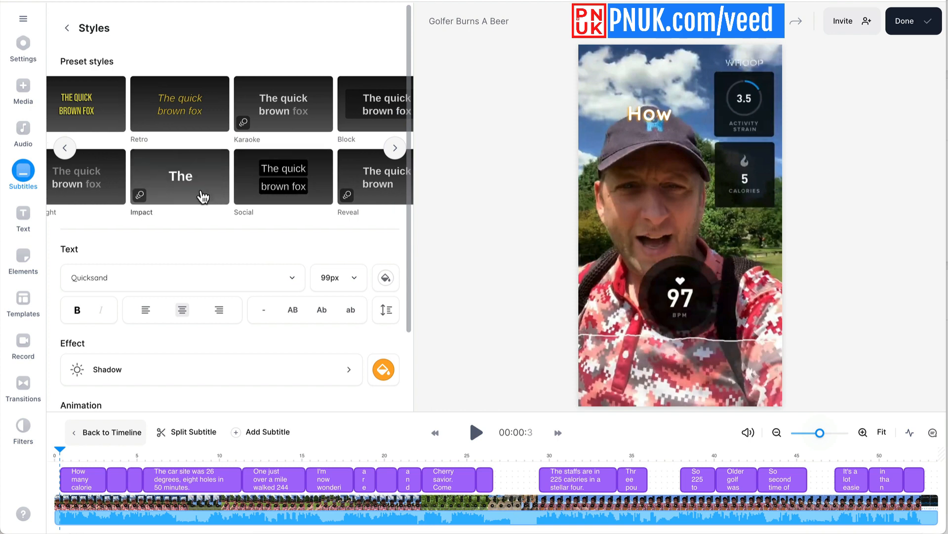
left_click(203, 196)
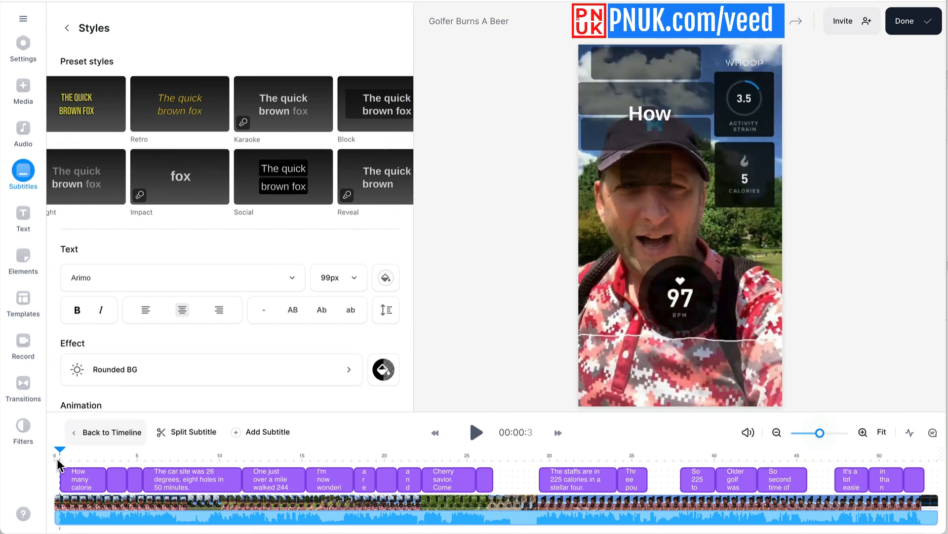
left_click(384, 276)
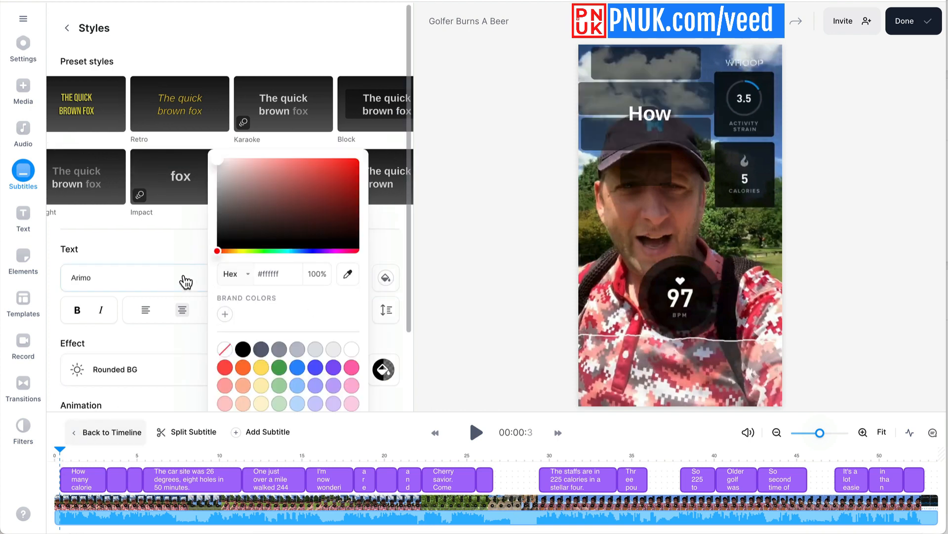
left_click(185, 282)
left_click(212, 250)
Try the None and Background text effects on the subtitles and set the effect to Shadow
left_click(239, 381)
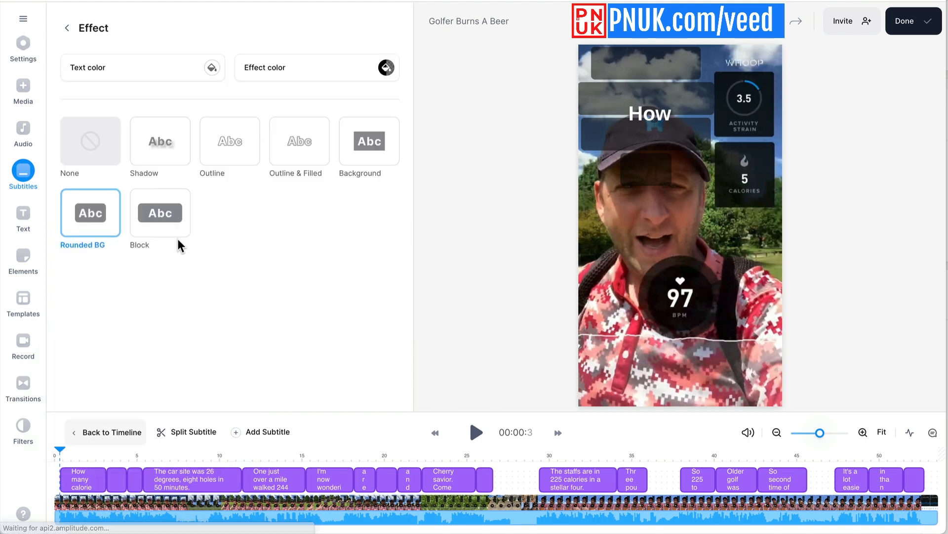
left_click(91, 157)
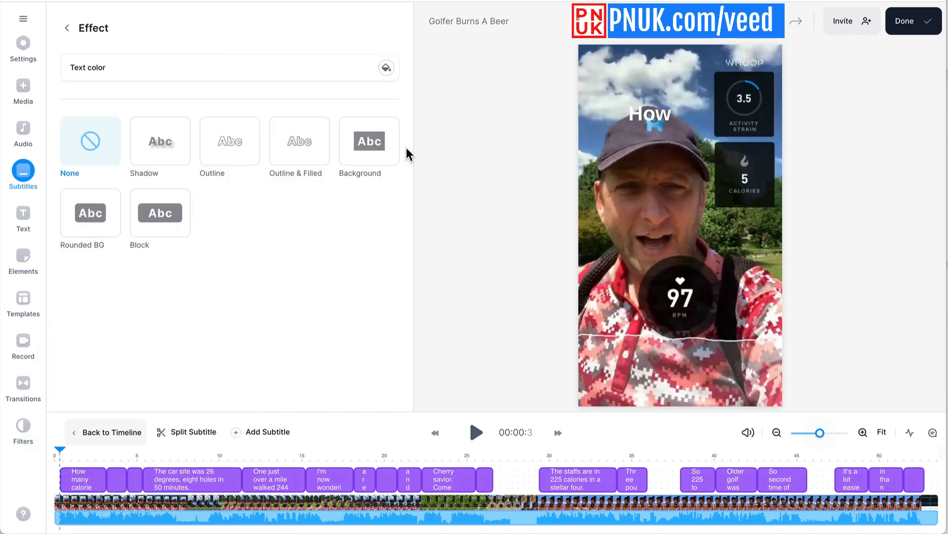
left_click(385, 148)
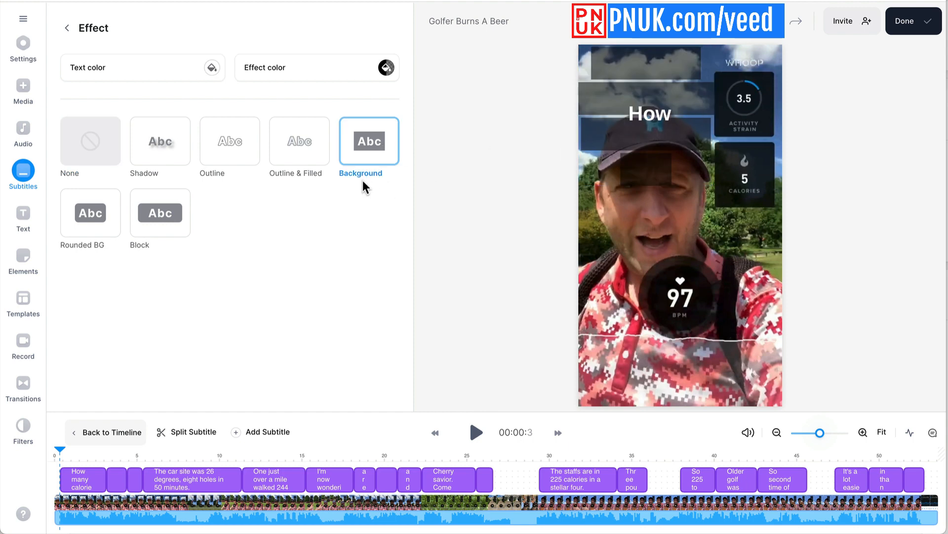
left_click(176, 168)
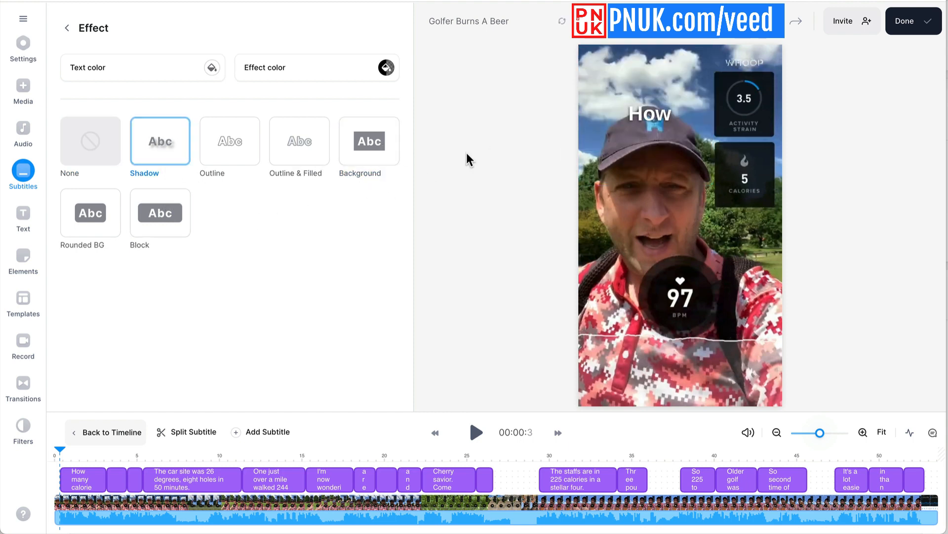
Preview the subtitles with the Shadow effect from the start of the video and return the playhead to the first subtitle
left_click(57, 460)
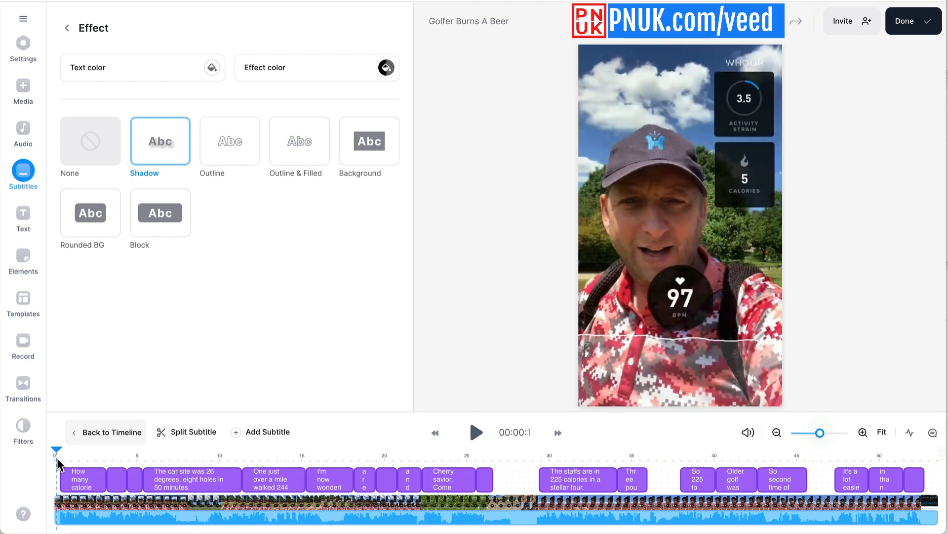
key("space")
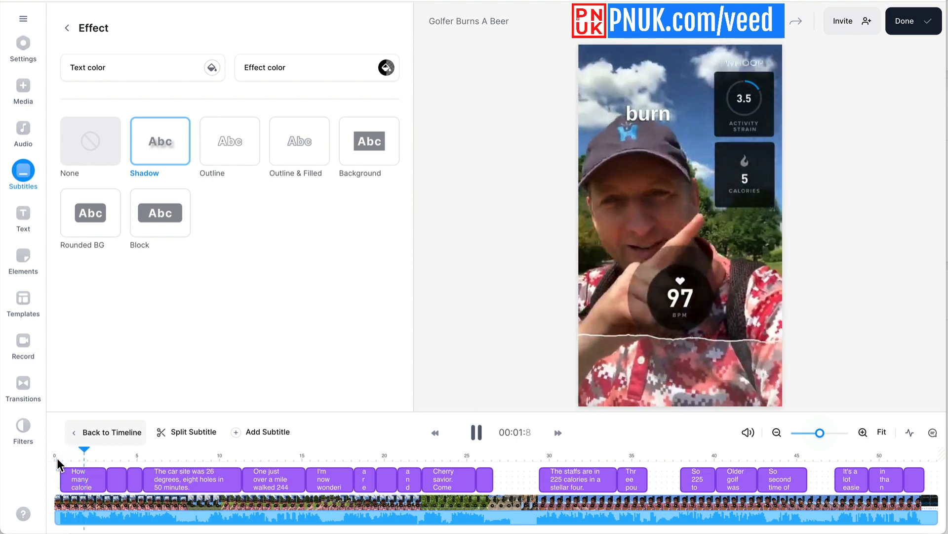
key("space")
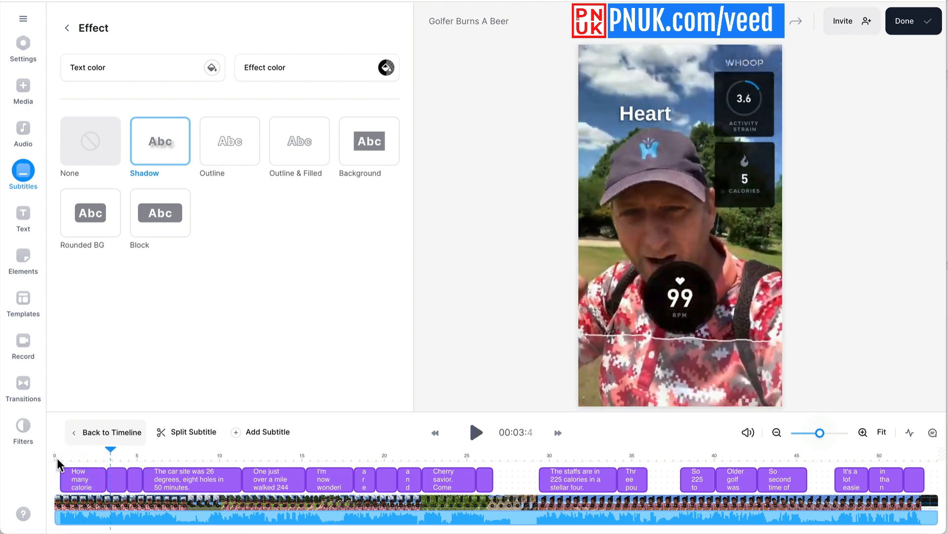
left_click(59, 462)
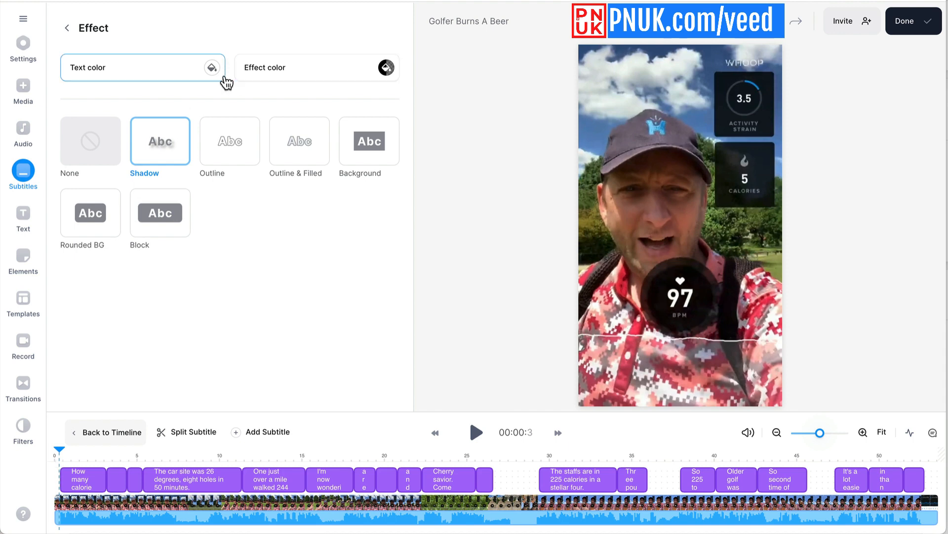
Leave the effect settings and apply the Ciaran preset style to the subtitles
left_click(67, 28)
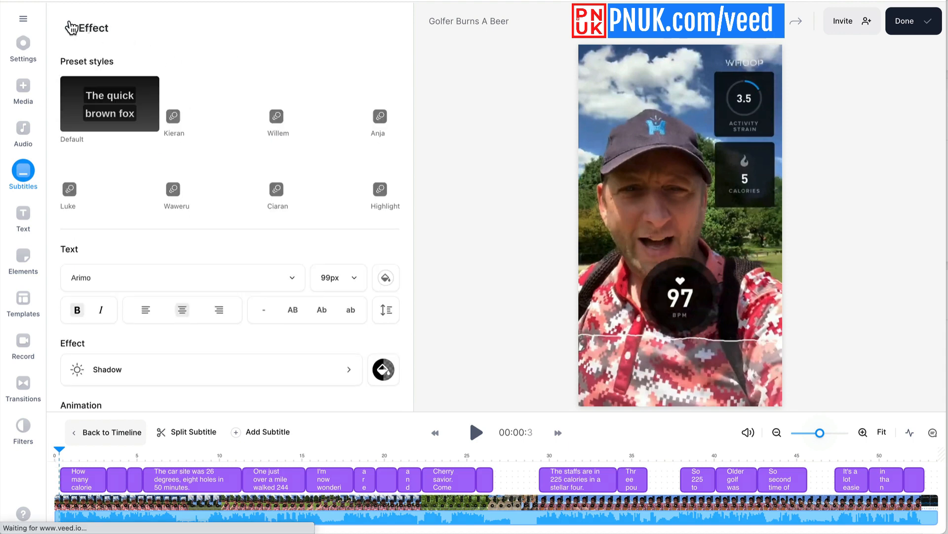
left_click(69, 28)
left_click(306, 31)
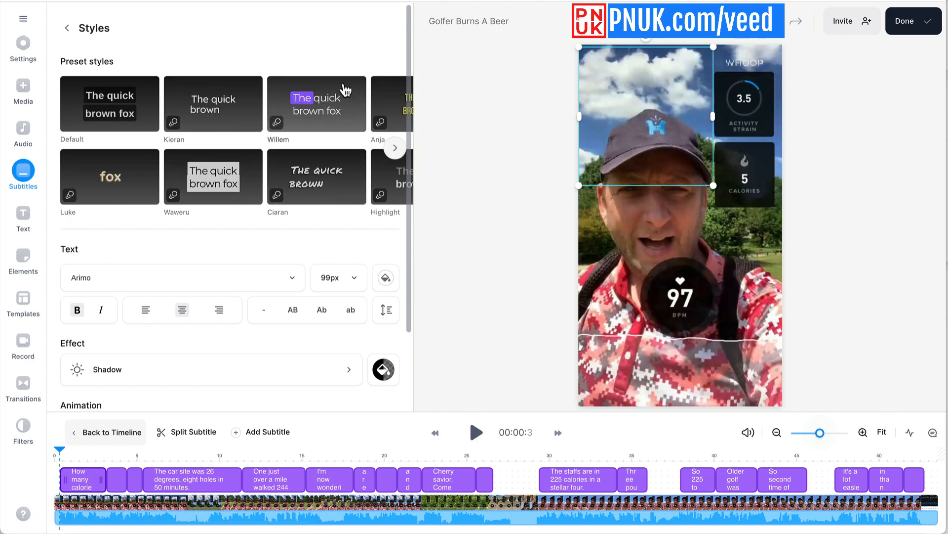
left_click(70, 28)
left_click(360, 28)
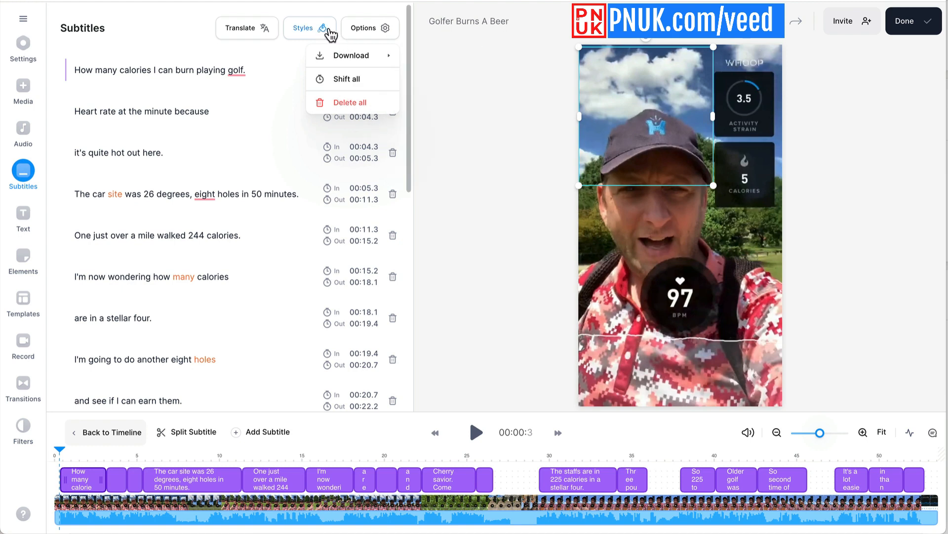
left_click(301, 32)
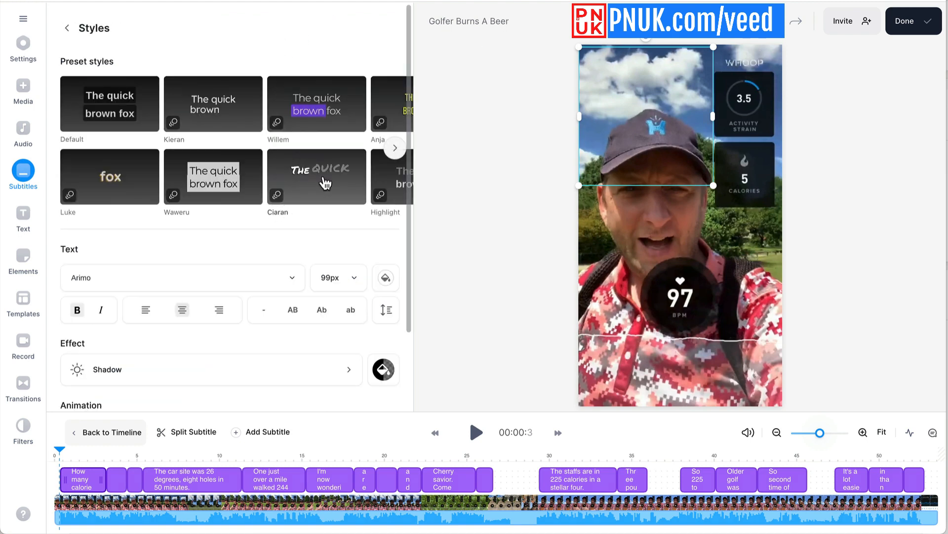
left_click(323, 193)
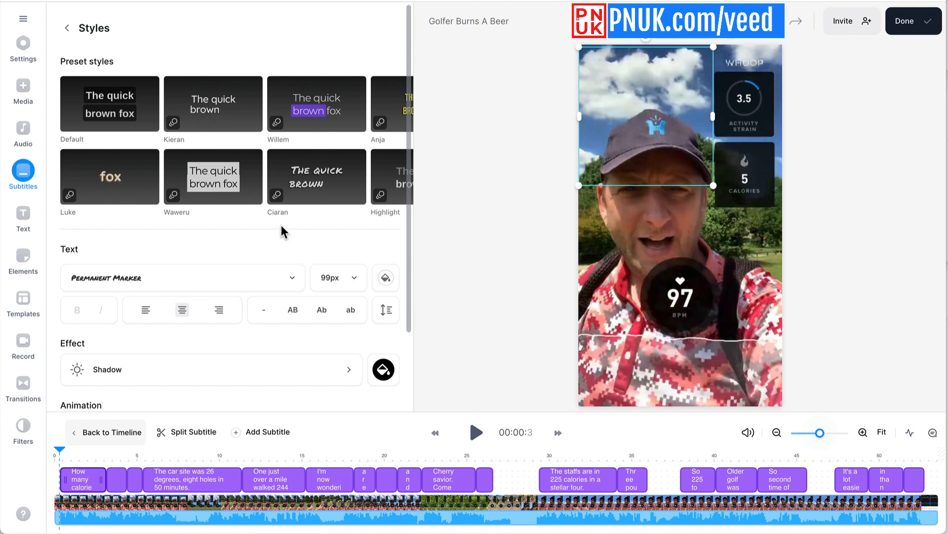
Browse the other preset styles and play the first subtitle to check the Ciaran style
scroll(285, 193, "right", 5)
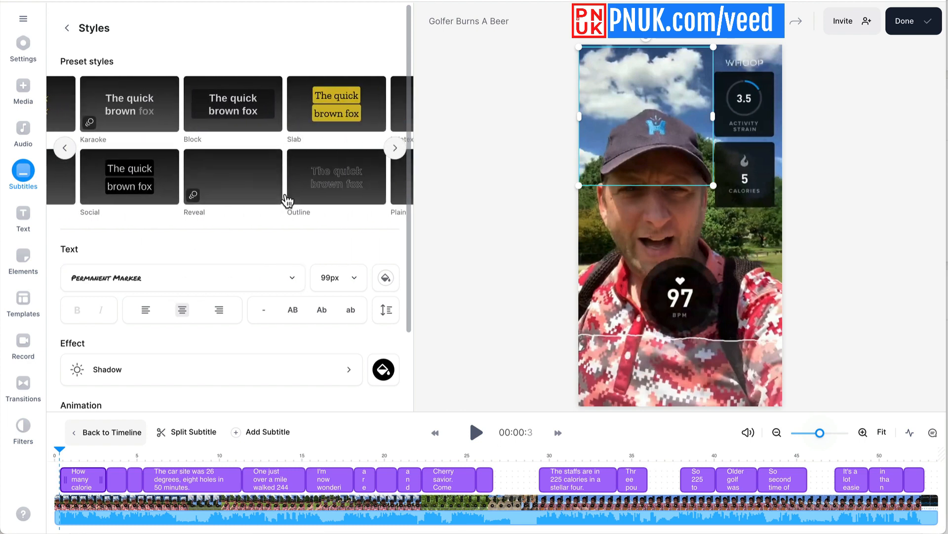
scroll(285, 200, "left", 8)
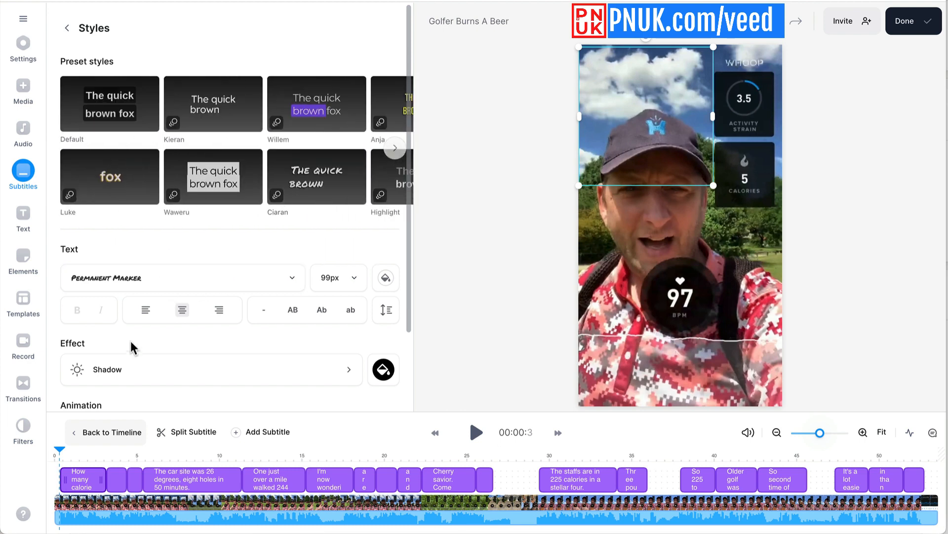
key("space")
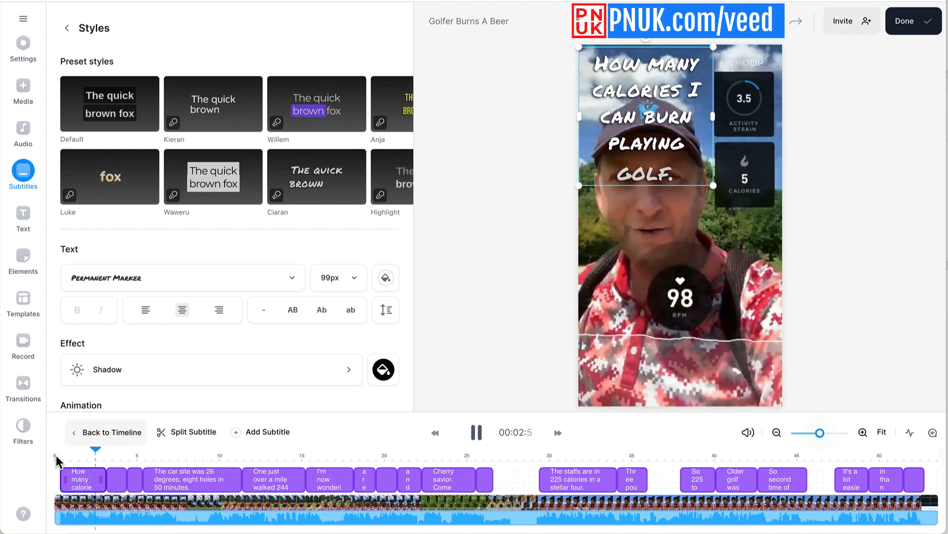
key("space")
Scale the subtitle text down to 65px, widen its box up to the Whoop readouts, and place it slightly lower in the frame
left_click_drag(713, 185, 691, 127)
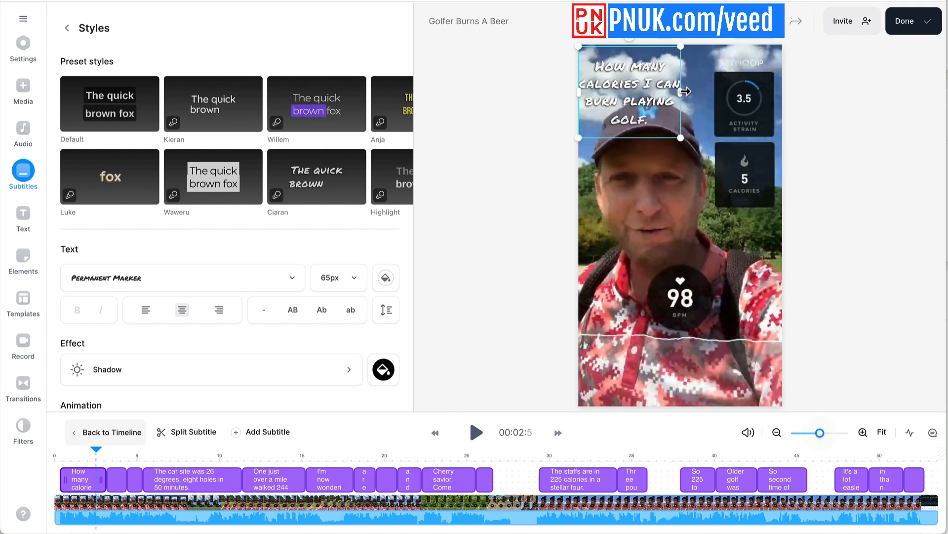
left_click_drag(686, 91, 716, 93)
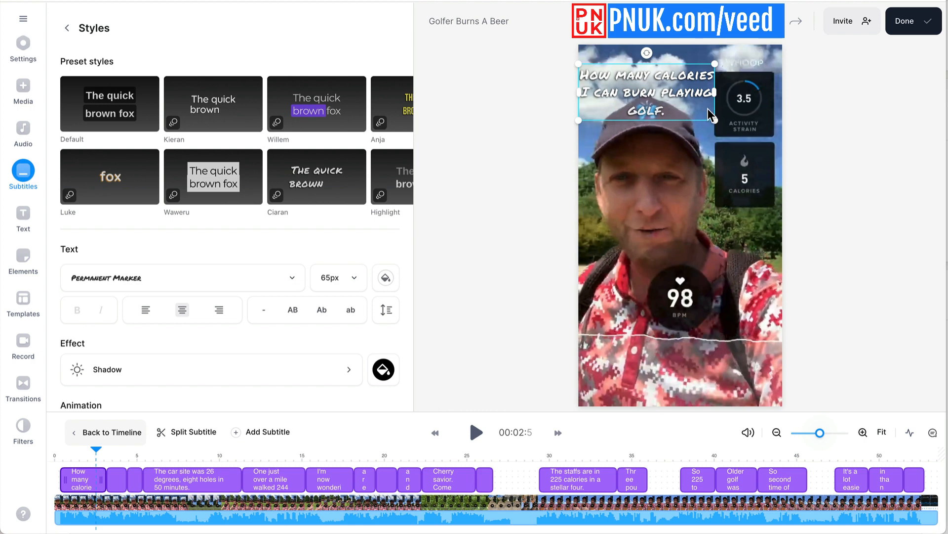
left_click_drag(688, 91, 691, 107)
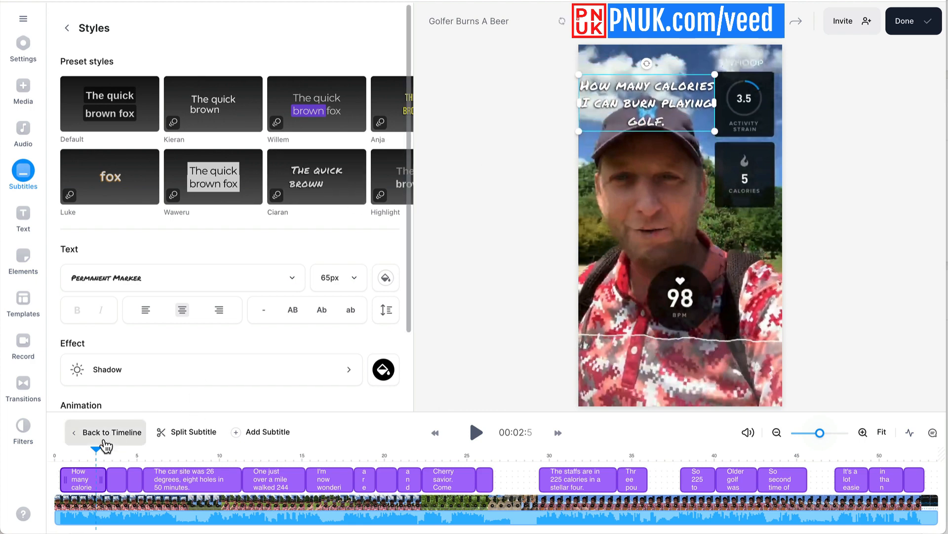
Preview the resized first subtitle from the start of the video
left_click(62, 462)
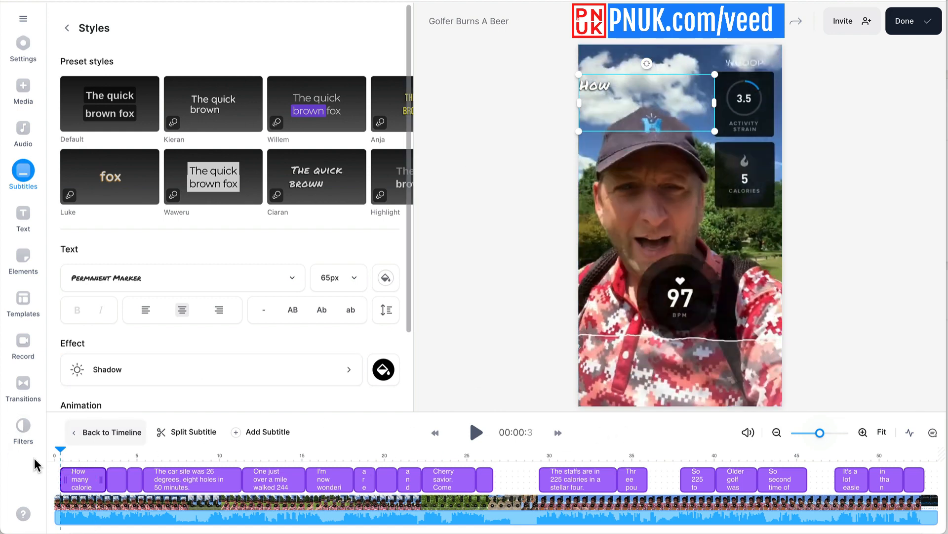
left_click(59, 460)
key("space")
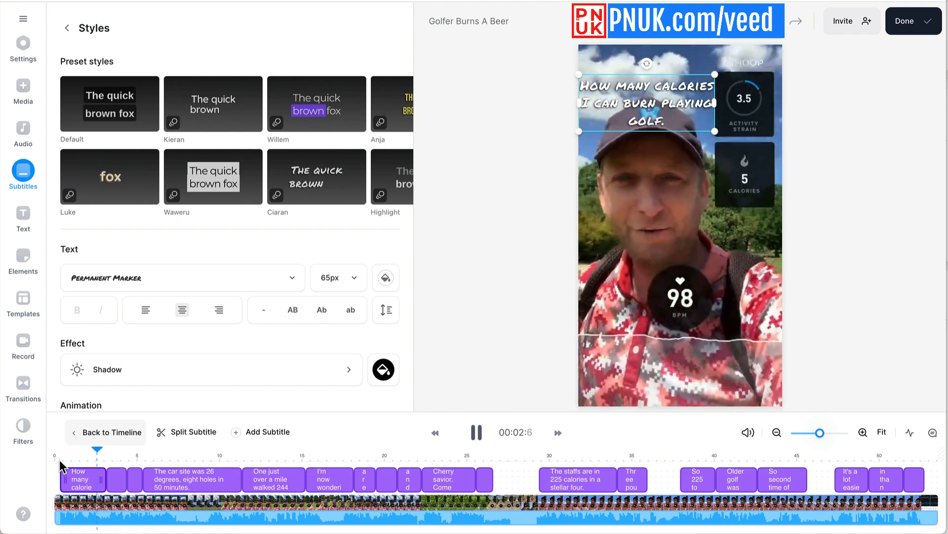
key("space")
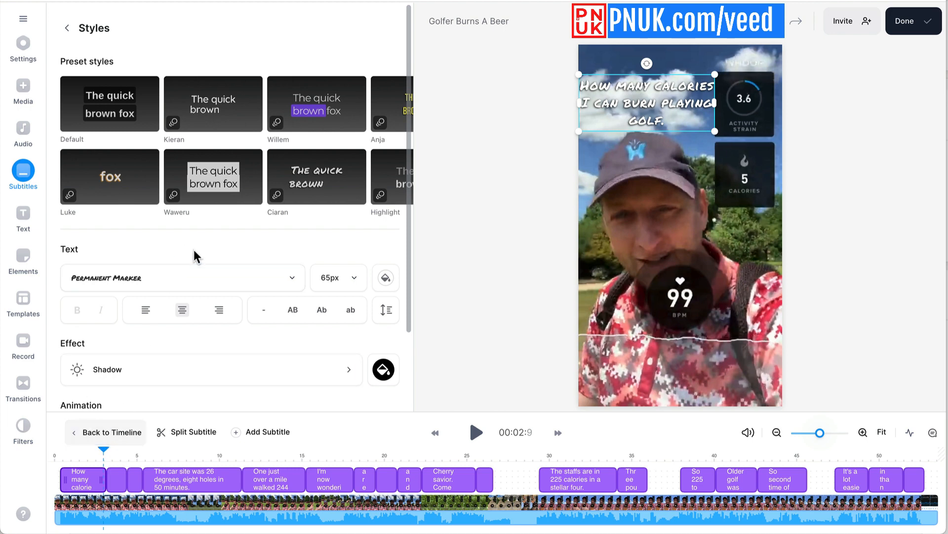
Try a font size of 72px on the subtitles
left_click(365, 279)
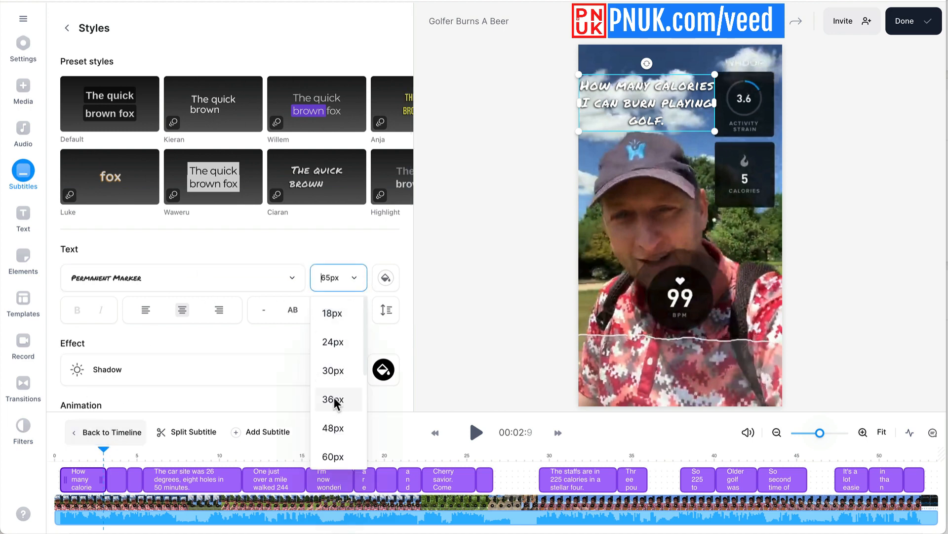
scroll(335, 418, "down", 3)
scroll(334, 397, "down", 3)
scroll(335, 397, "up", 1)
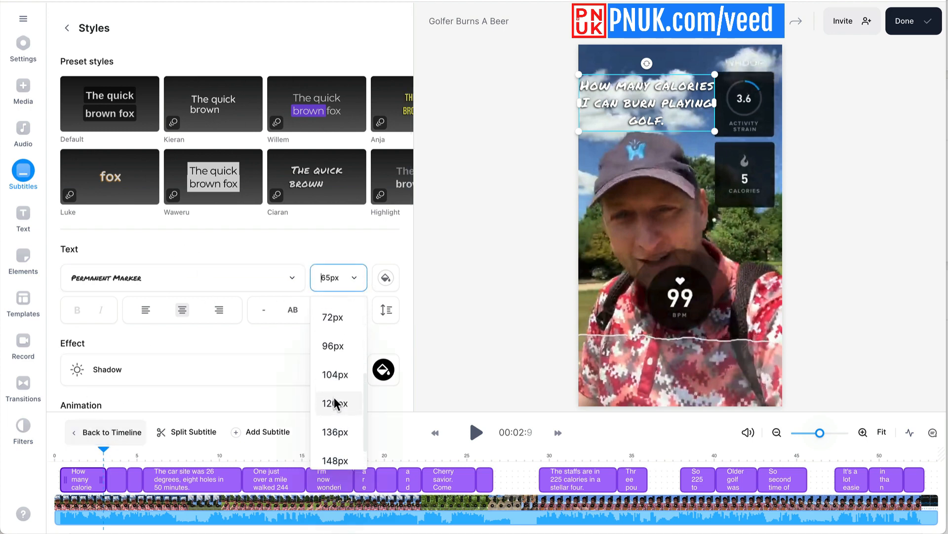
left_click(322, 247)
left_click(345, 285)
scroll(345, 352, "down", 4)
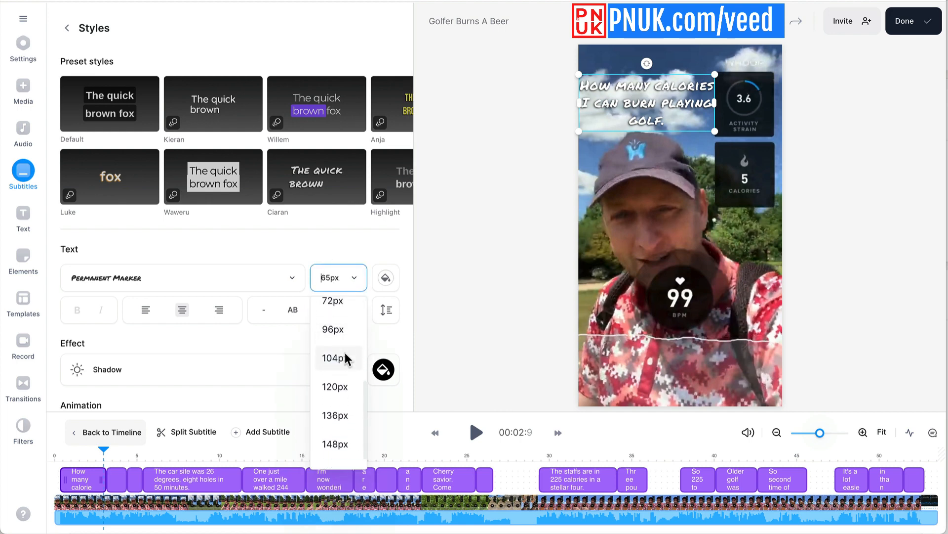
left_click(339, 314)
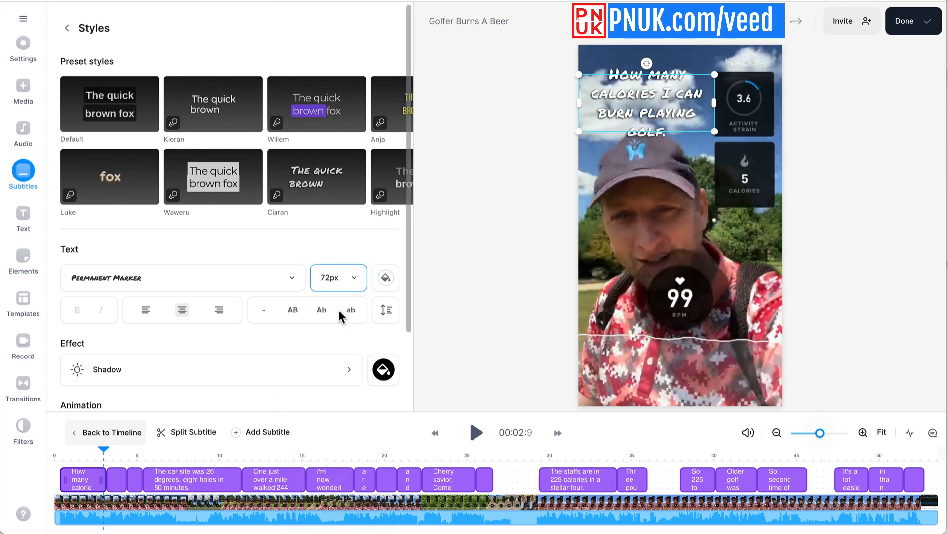
Set the subtitle font size to 96px and reposition the text box beside the Whoop readouts in the upper part of the frame
left_click(349, 277)
scroll(352, 381, "down", 2)
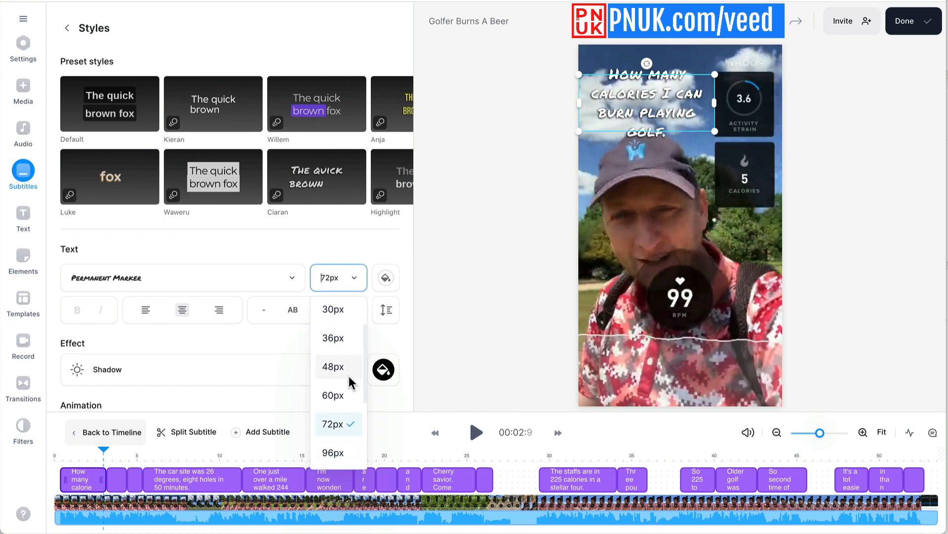
left_click(341, 429)
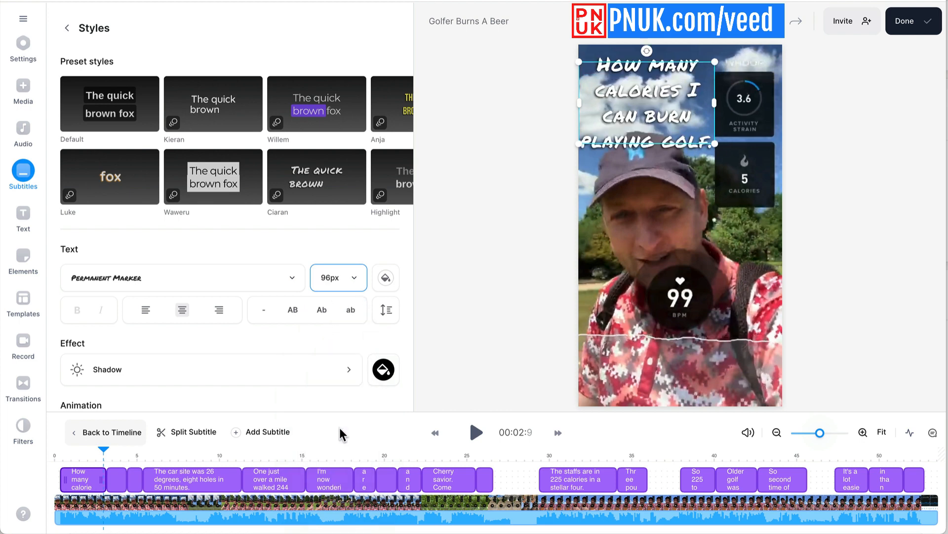
left_click(657, 120)
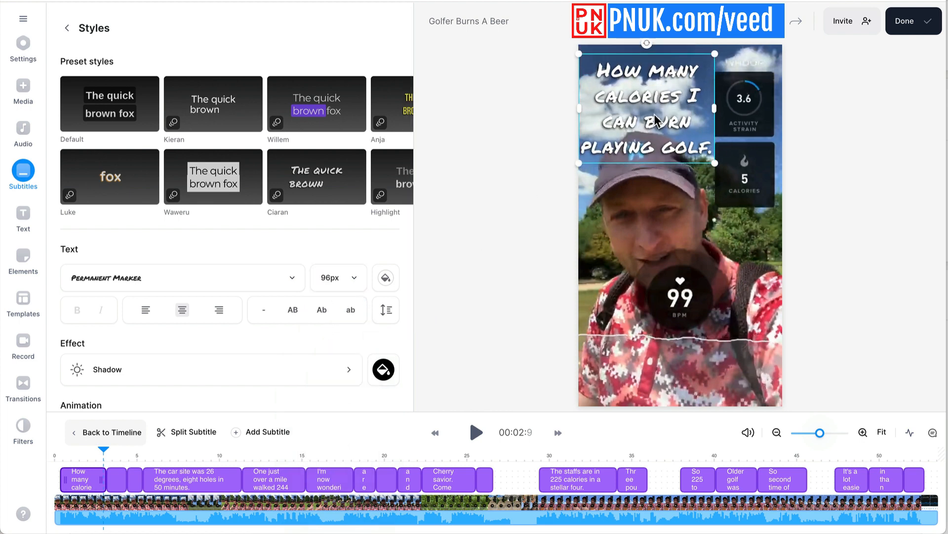
left_click_drag(654, 116, 654, 112)
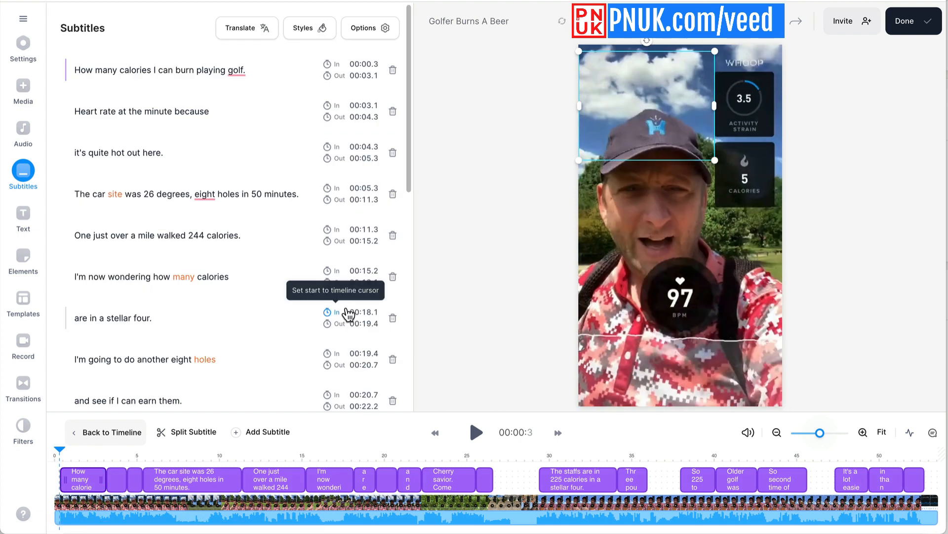
Play the first subtitle from the start to check the 96px text, pausing at the word "burn"
left_click(56, 467)
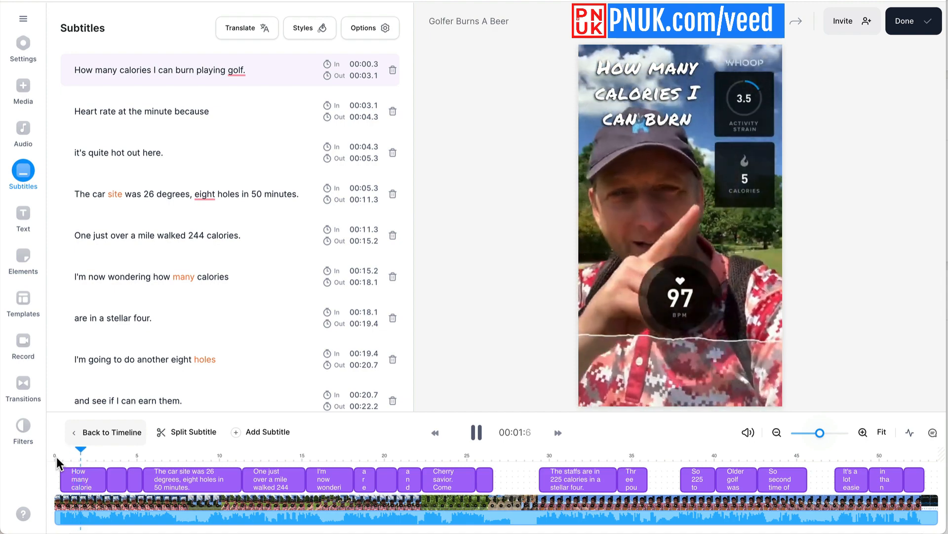
left_click(59, 459)
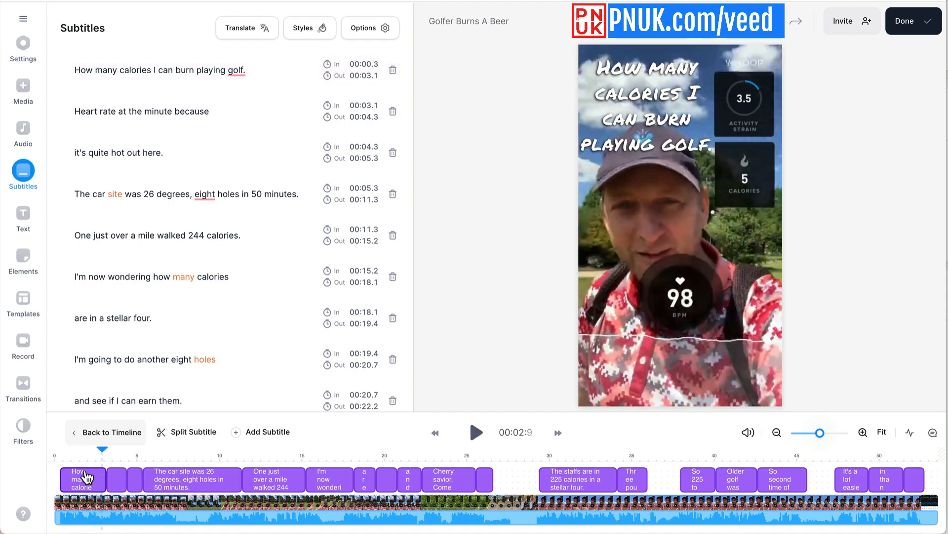
key("space")
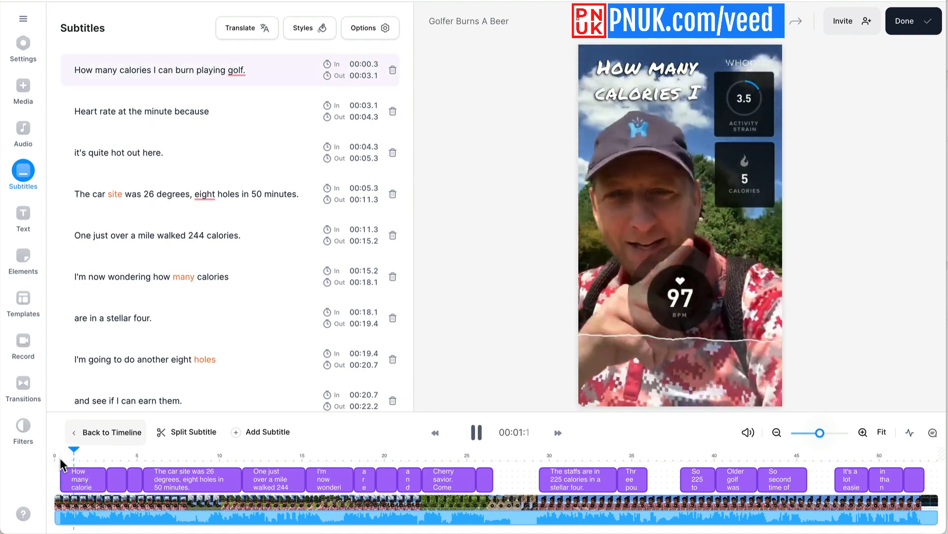
key("space")
Split the first subtitle after "How many calories I can burn" so that "playing golf." is a separate subtitle
left_click(88, 486)
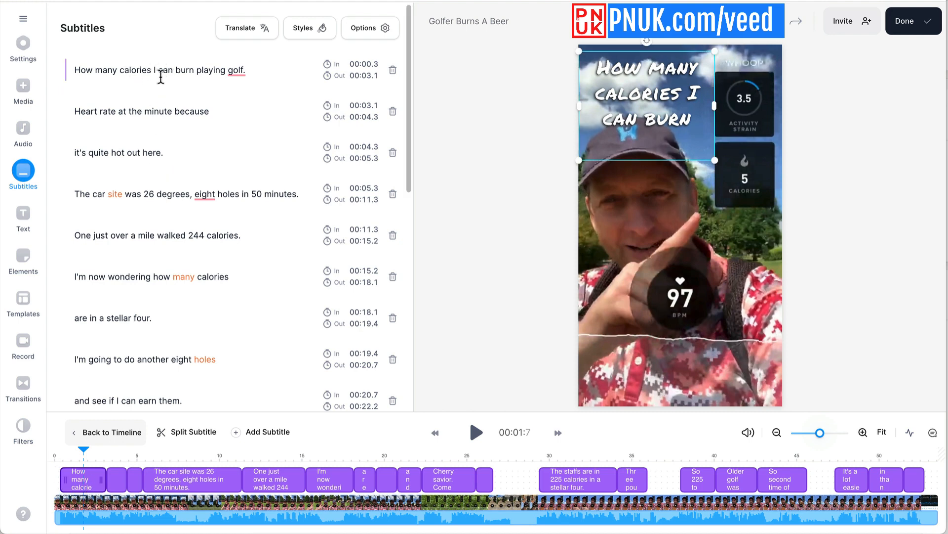
key("Return")
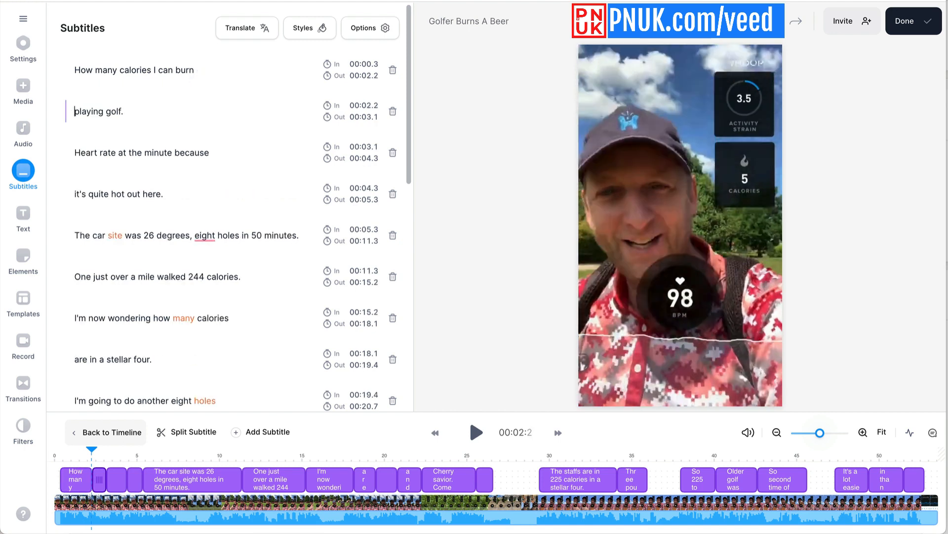
Preview the two split subtitles from the start and return the playhead to the end of the first one
left_click(63, 462)
left_click(57, 462)
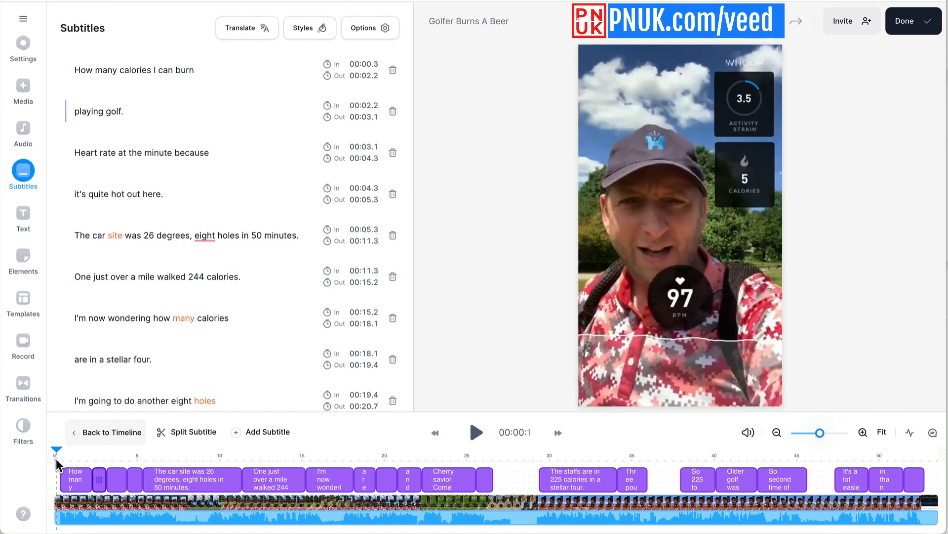
key("space")
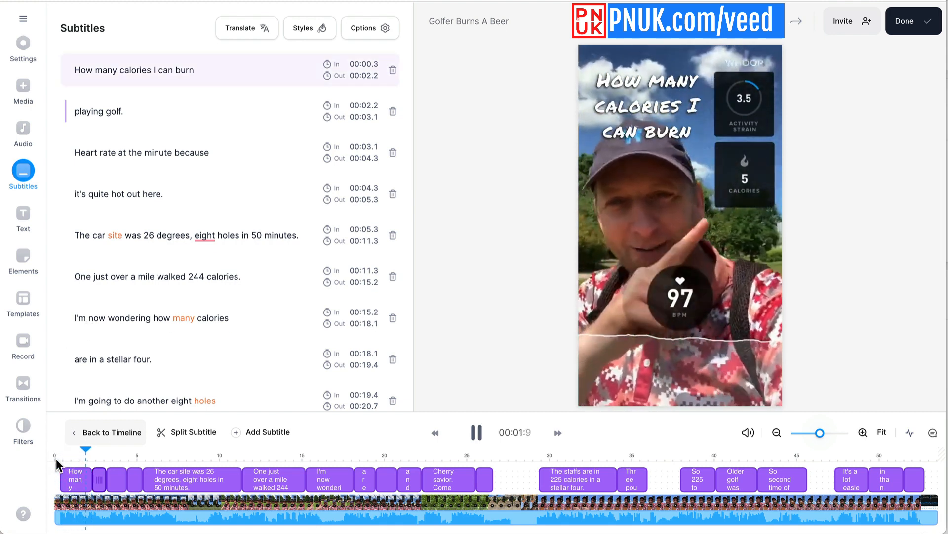
key("space")
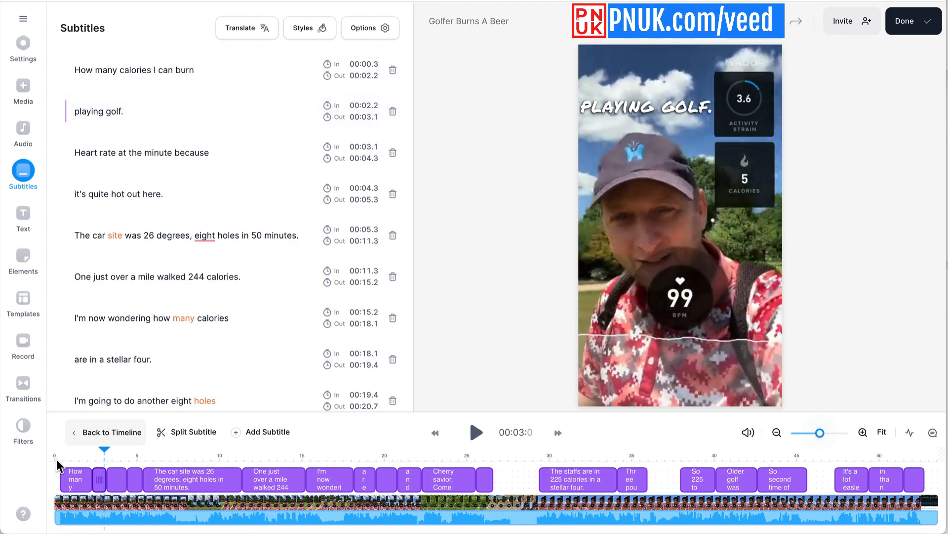
left_click(88, 462)
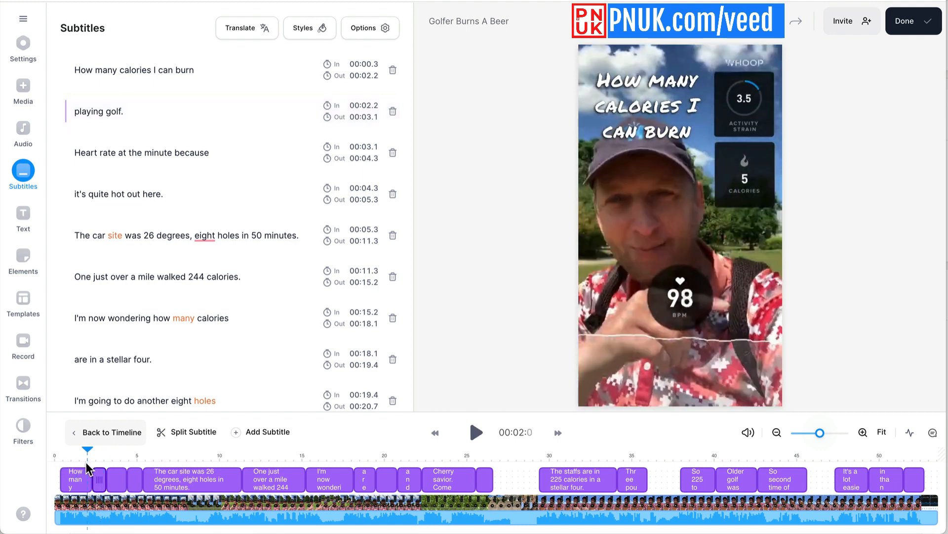
Replay the transition from "How many calories I can burn" to "playing golf." to locate where the spoken word "burn" ends
key("space")
left_click(84, 464)
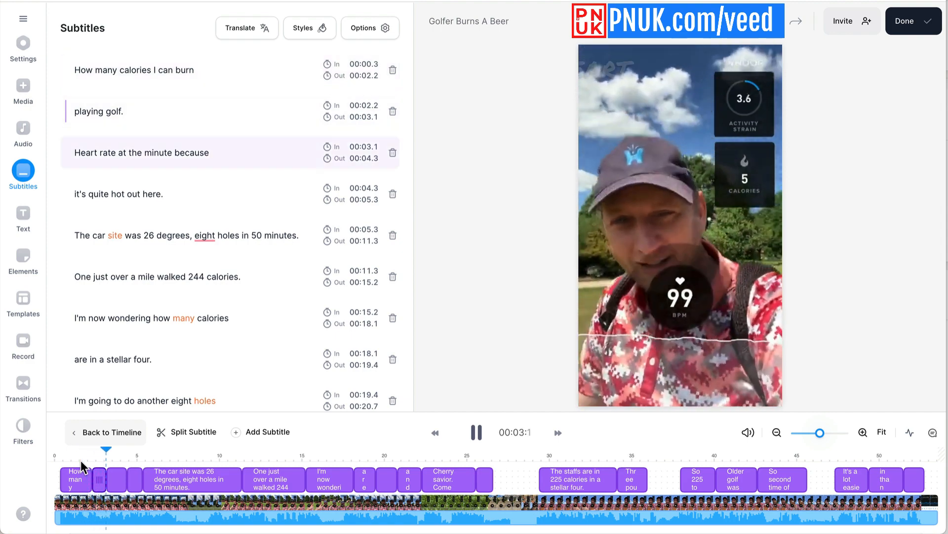
left_click(82, 465)
left_click(81, 465)
key("space")
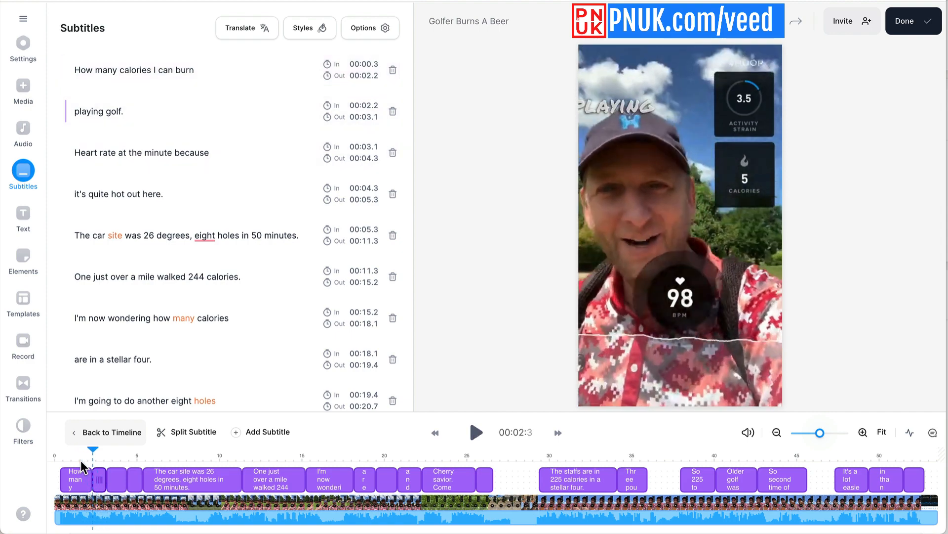
left_click(80, 464)
Move the boundary between the subtitles "How many calories I can burn" and "playing golf." to 00:01.9
scroll(81, 464, "up", 5)
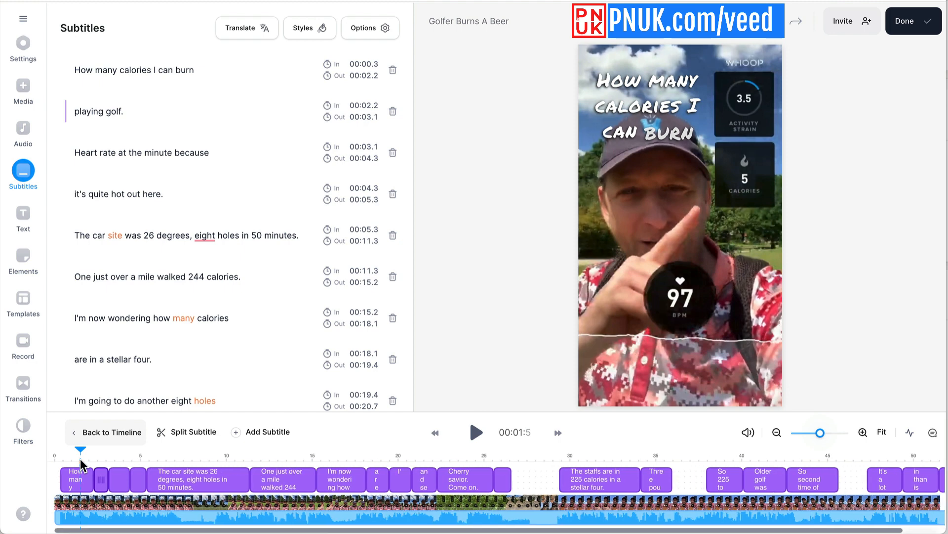
scroll(82, 464, "up", 3)
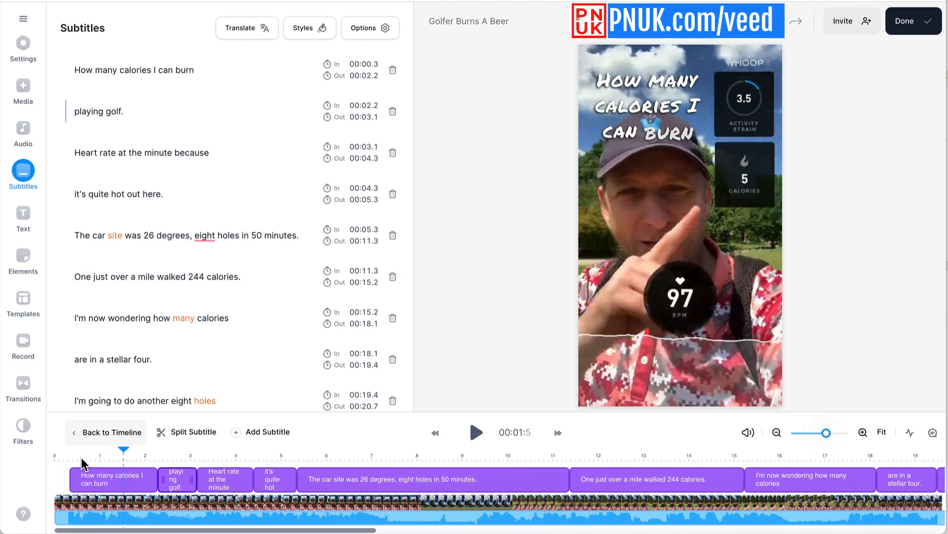
left_click(137, 454)
key("space")
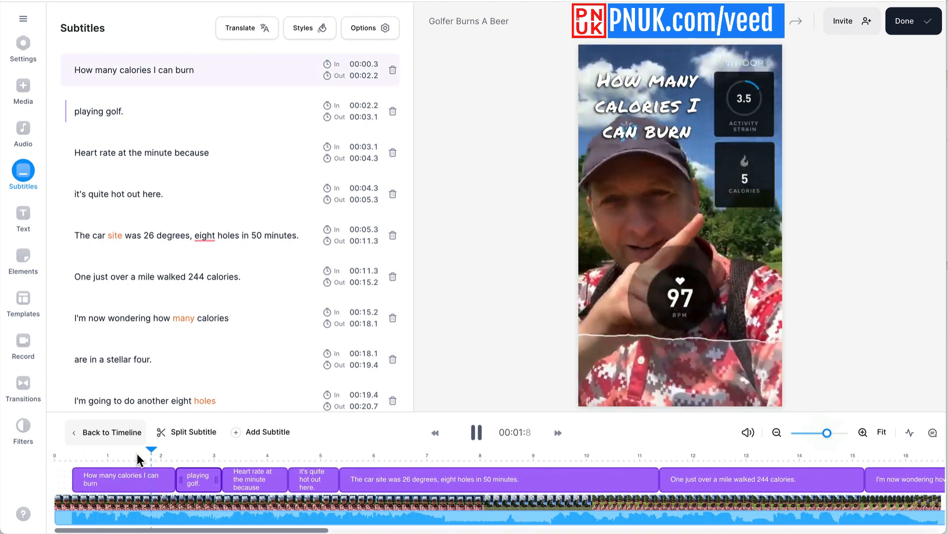
key("space")
left_click(159, 456)
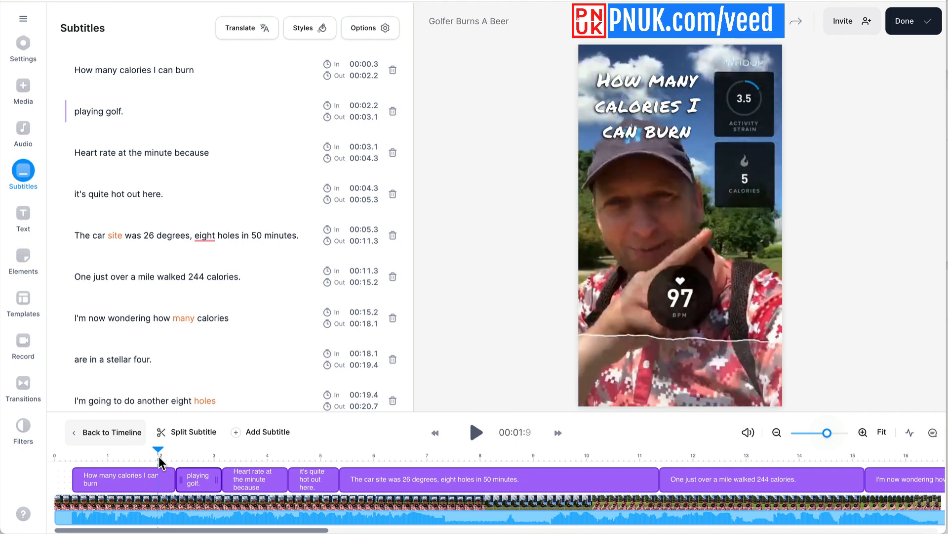
left_click(161, 489)
left_click_drag(172, 478, 164, 476)
left_click(194, 481)
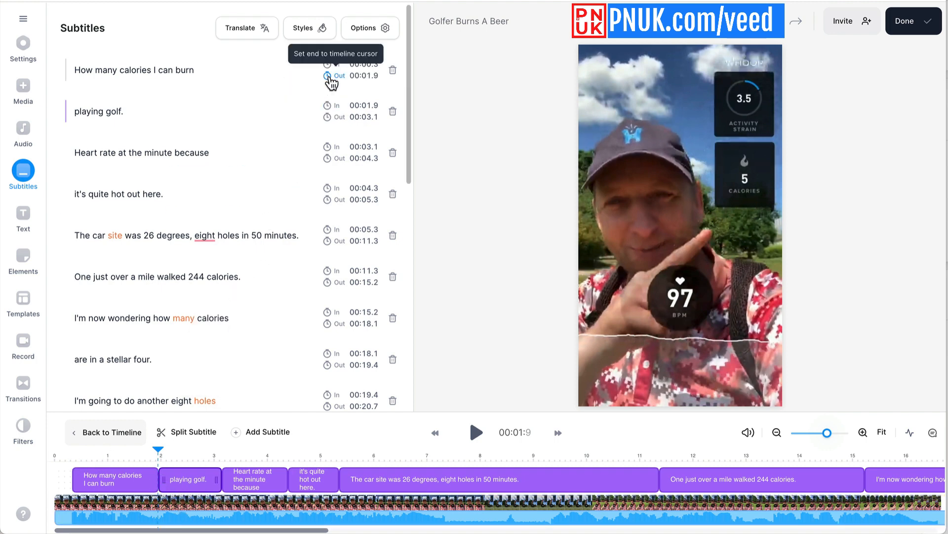
Play the video from the start to check the retimed subtitles, pausing within "The car site was 26 degrees"
left_click(66, 455)
key("space")
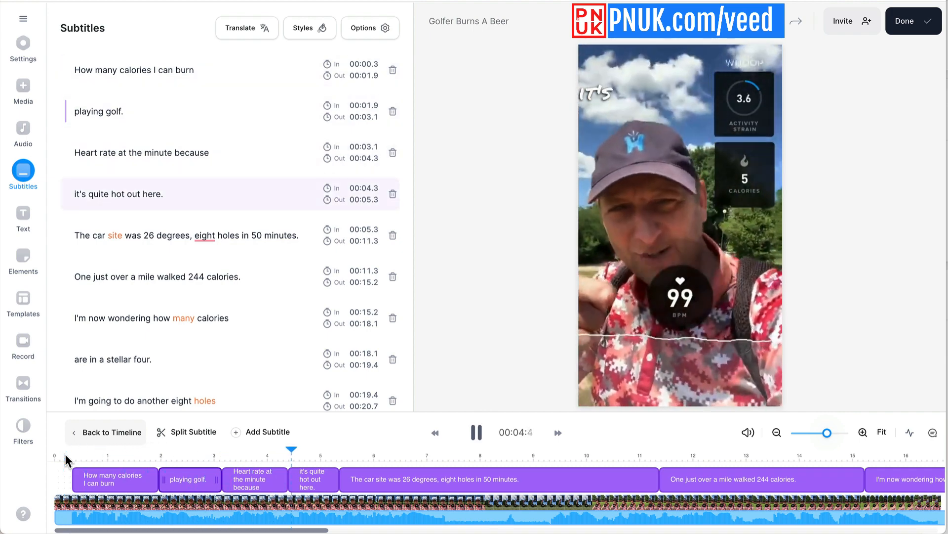
key("space")
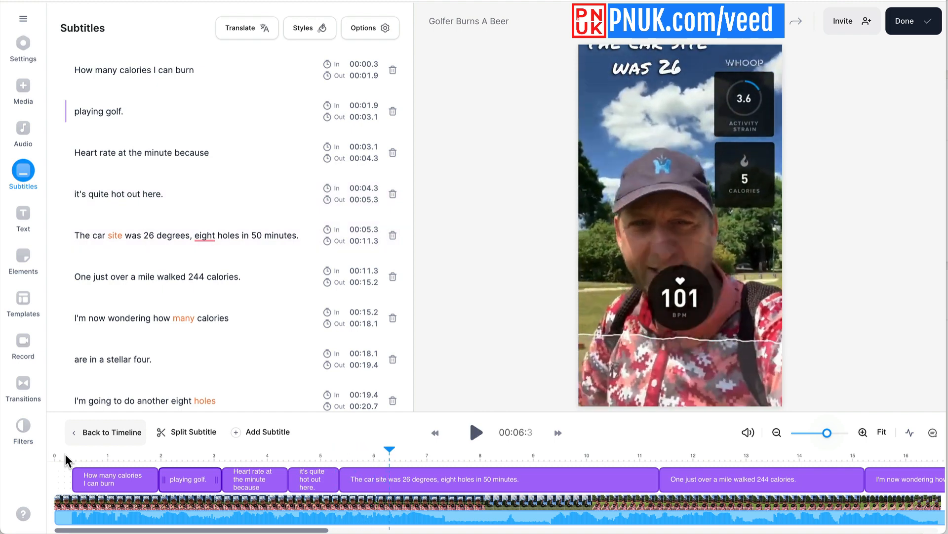
Play the subtitle "The car site was 26 degrees, eight holes in 50 minutes." and split it before "eight"
left_click(374, 483)
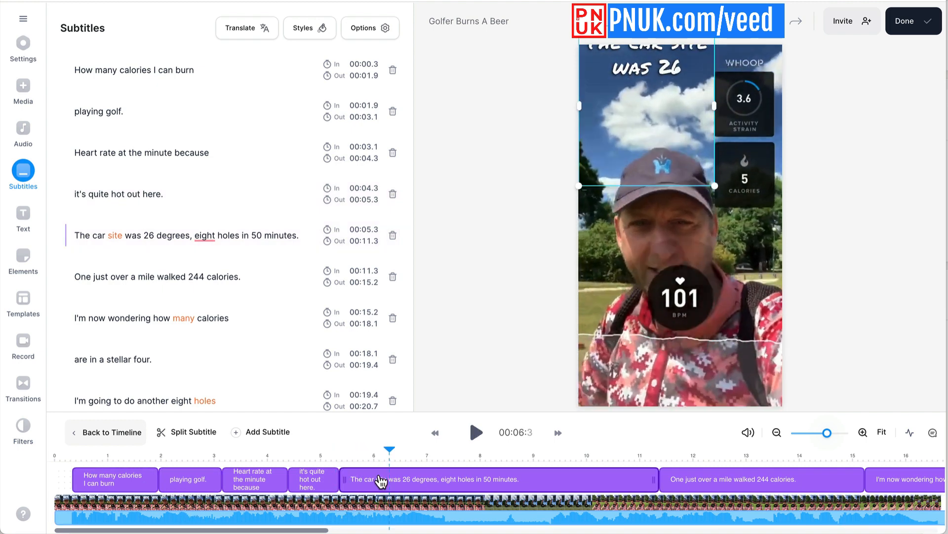
left_click_drag(299, 235, 244, 239)
left_click(199, 276)
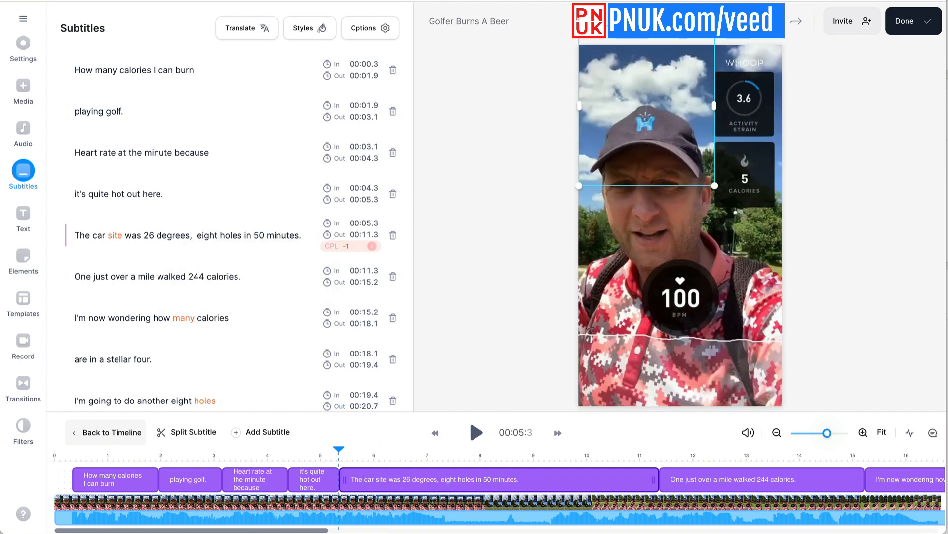
key("space")
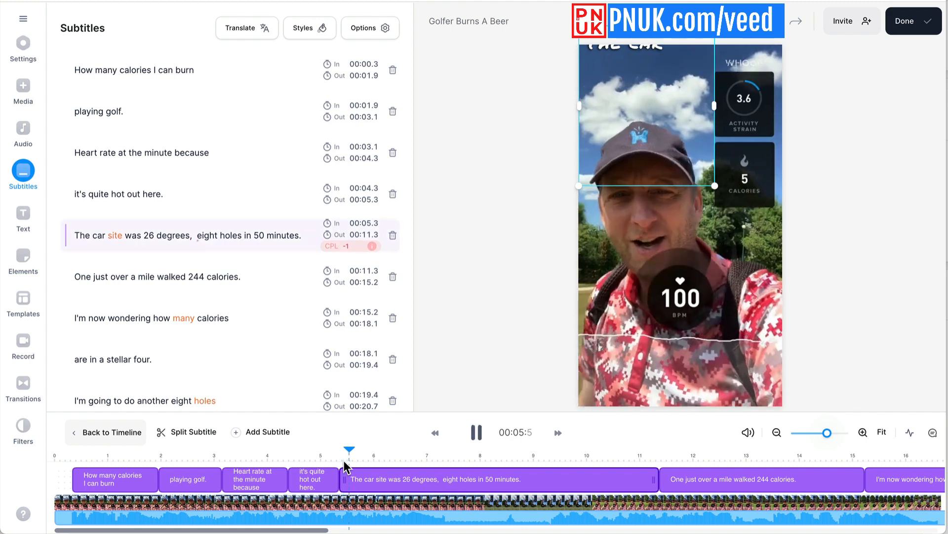
key("space")
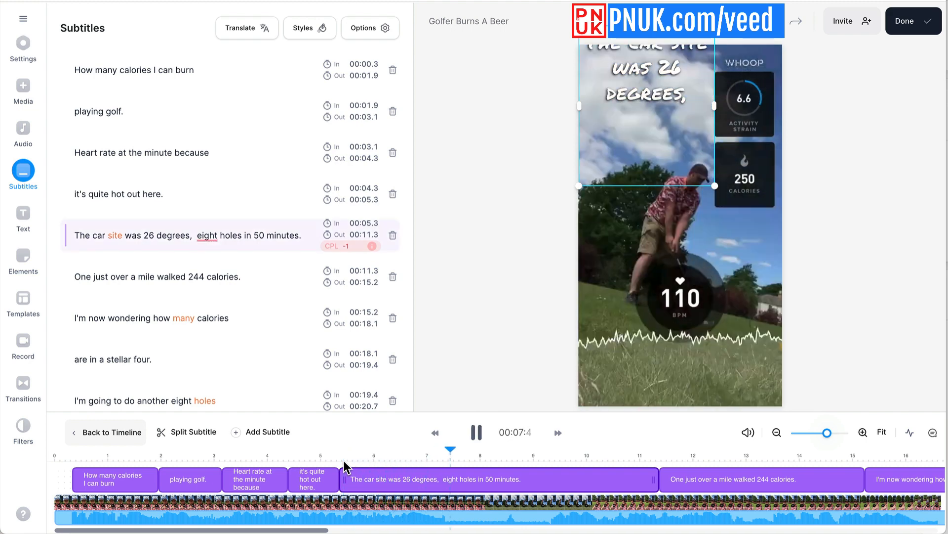
key("space")
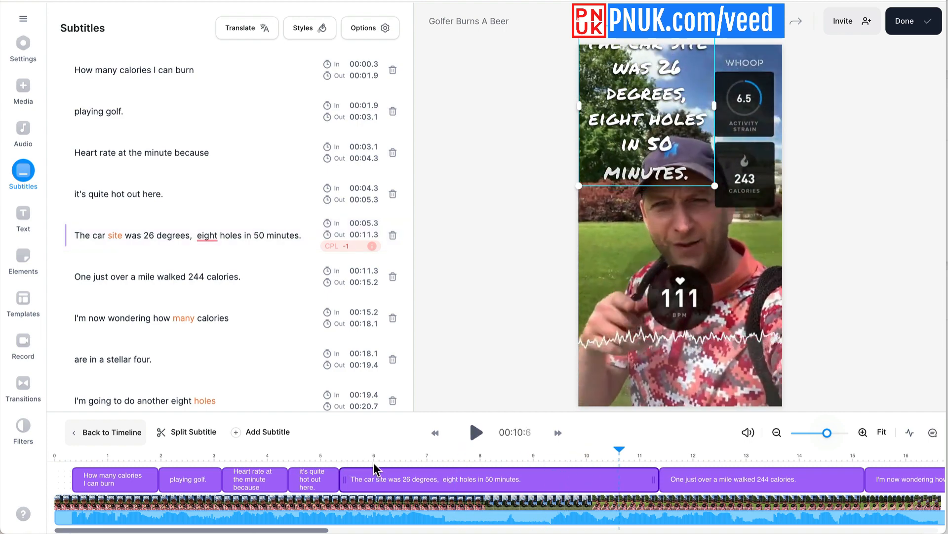
left_click(365, 462)
key("space")
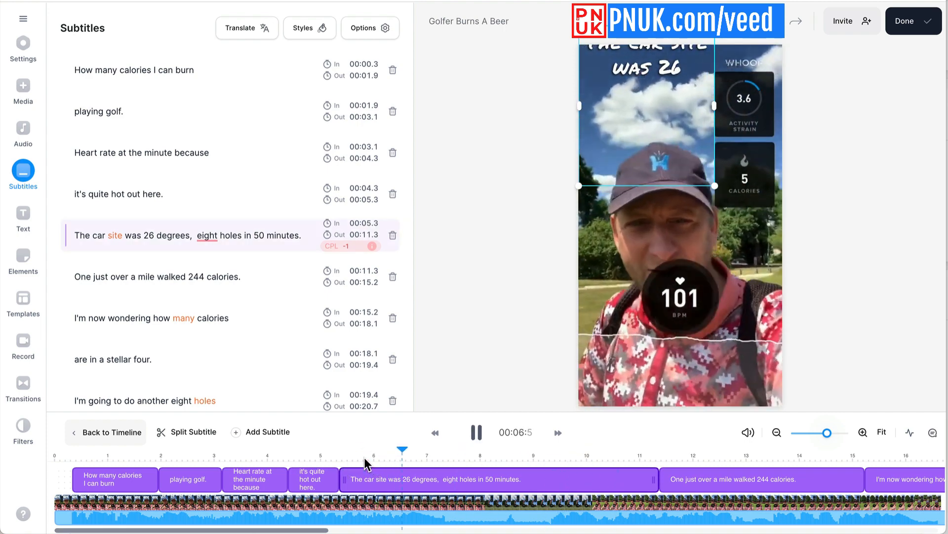
key("space")
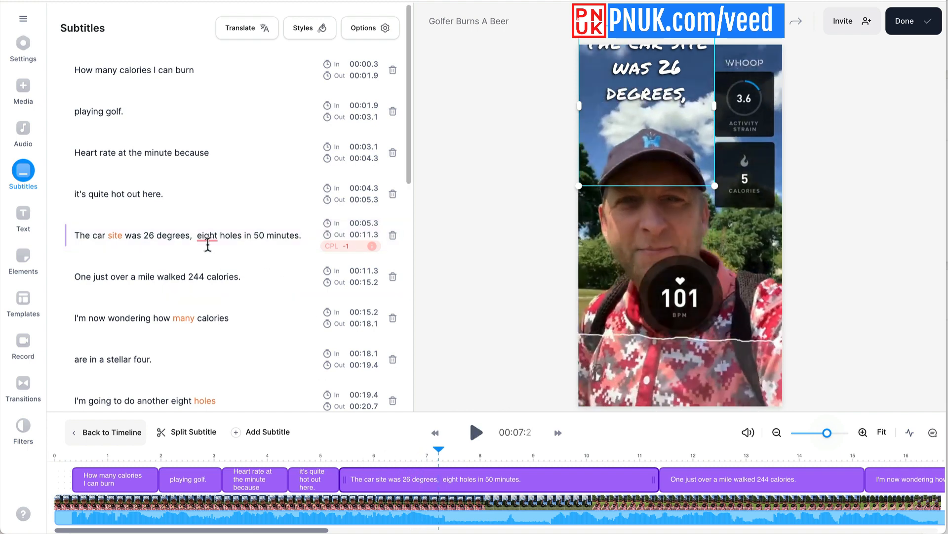
key("Return")
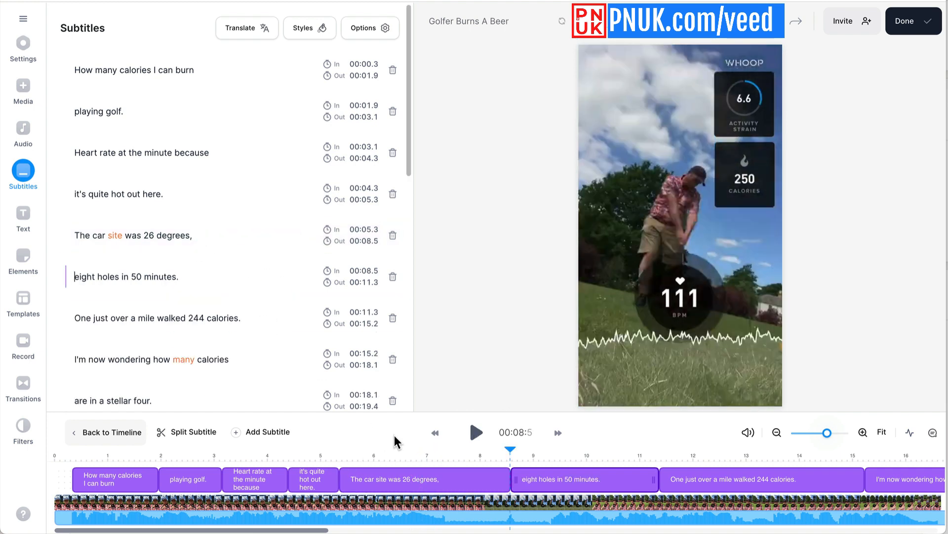
Shorten the subtitle "The car site was 26 degrees," so that it ends at 00:07.1
left_click_drag(510, 479, 439, 479)
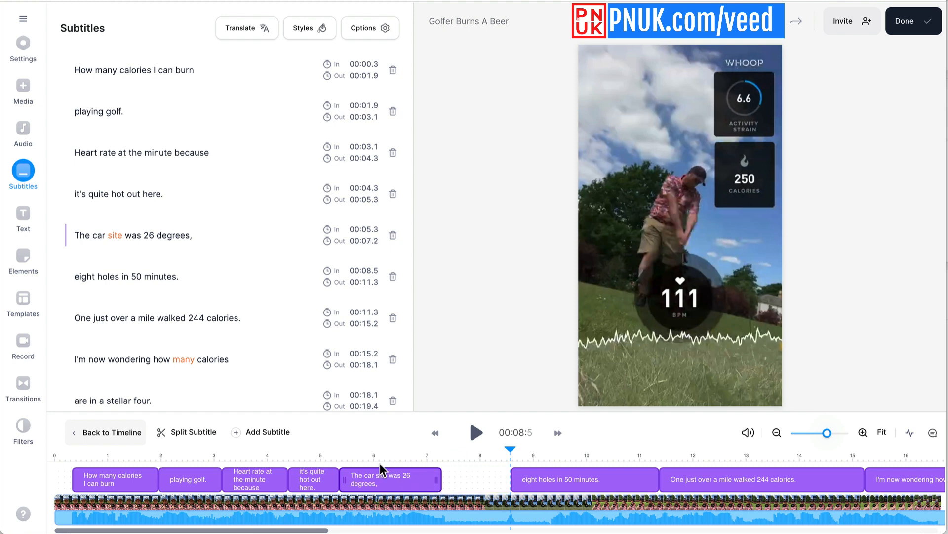
left_click(345, 468)
key("space")
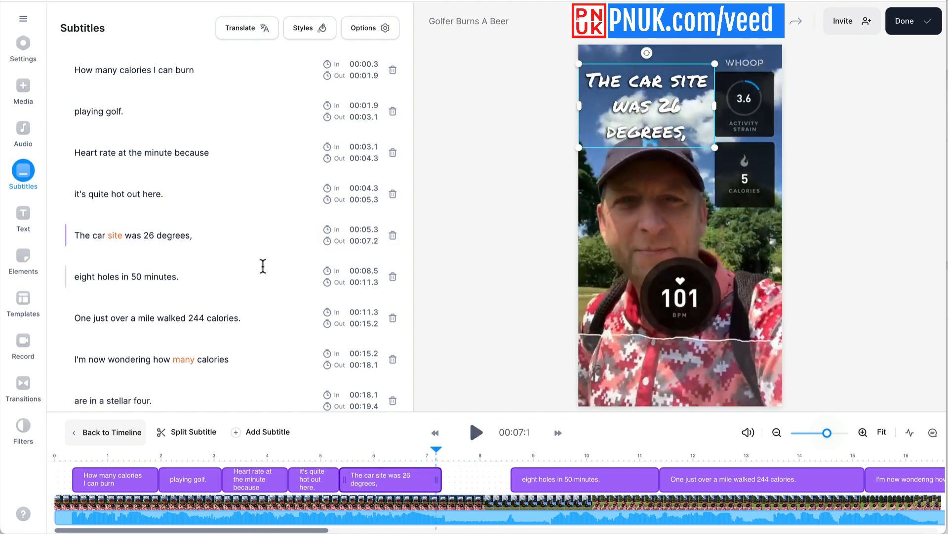
left_click(327, 242)
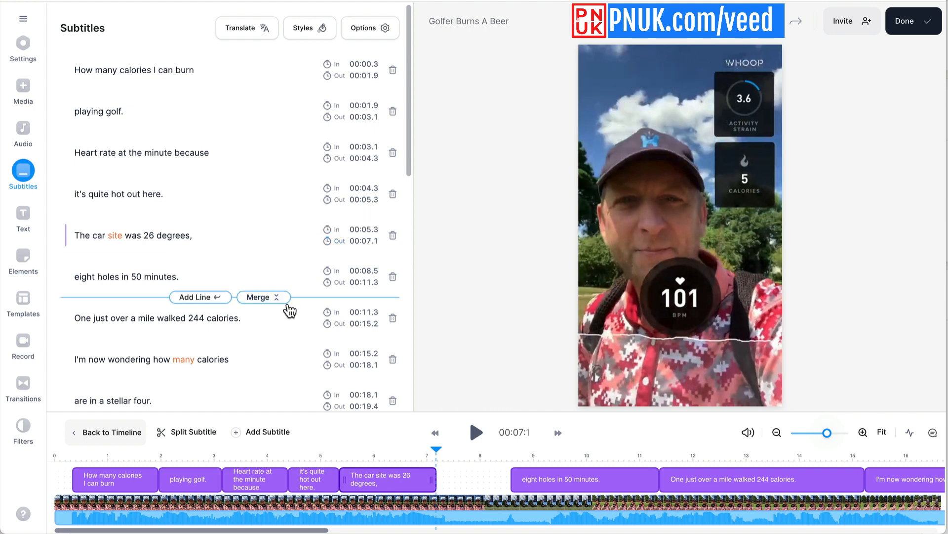
Play through the gap and set the start of the subtitle "eight holes in 50 minutes." to 00:09.4 to match the speech
left_click(335, 461)
key("space")
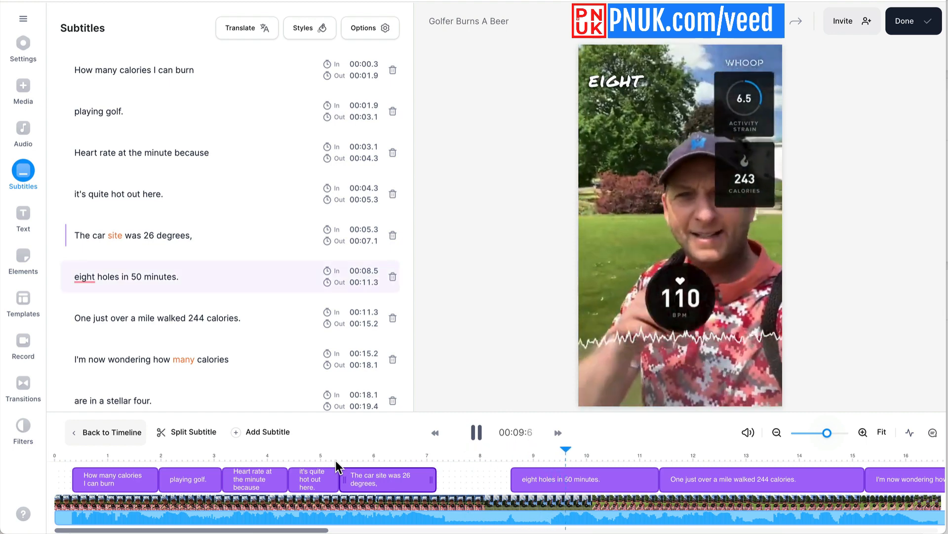
key("space")
left_click(531, 472)
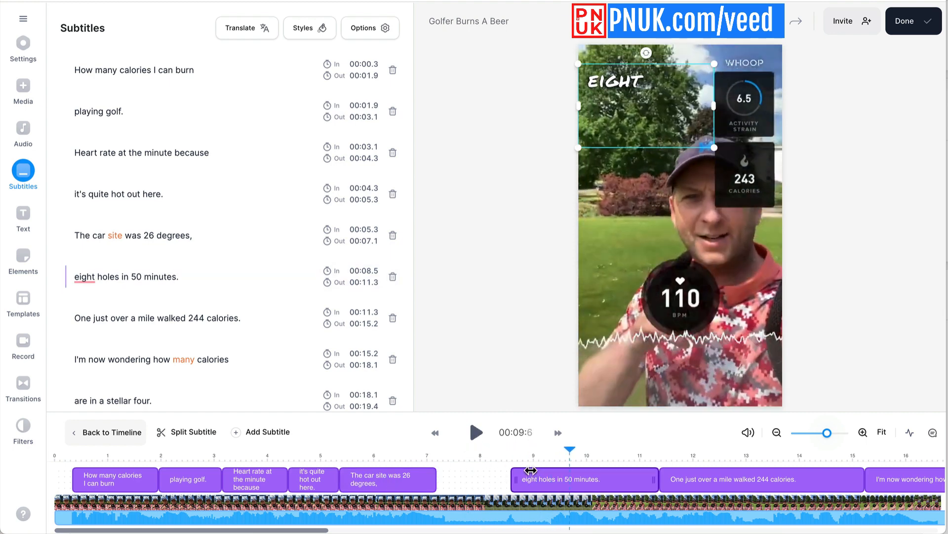
left_click_drag(515, 478, 576, 479)
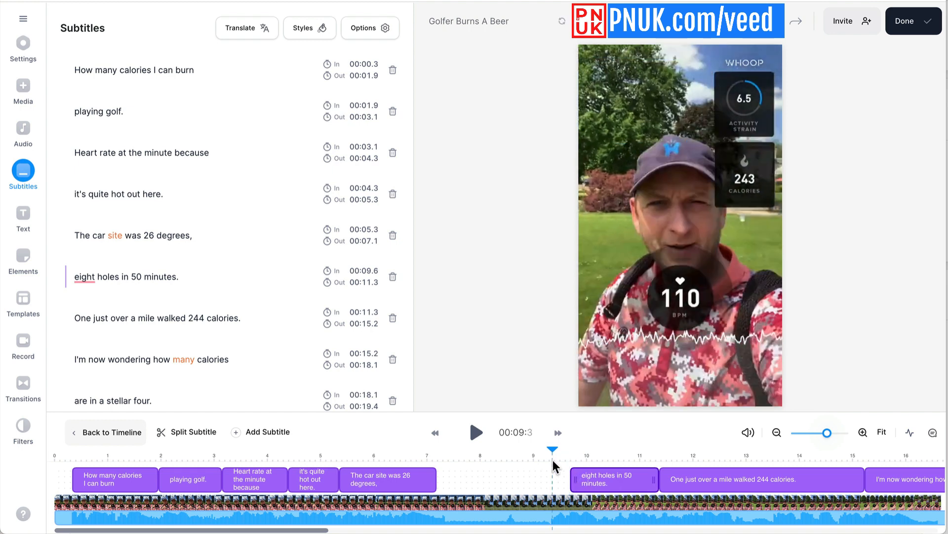
key("space")
left_click(597, 511)
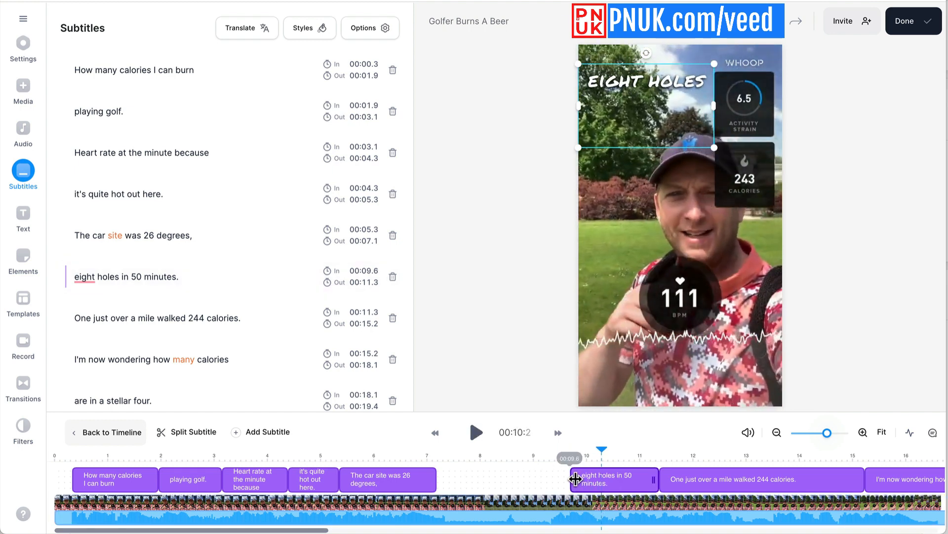
left_click_drag(571, 479, 561, 479)
Play on through "and see if I can earn them." and replay the subtitle "I'm going to do another eight holes"
key("space")
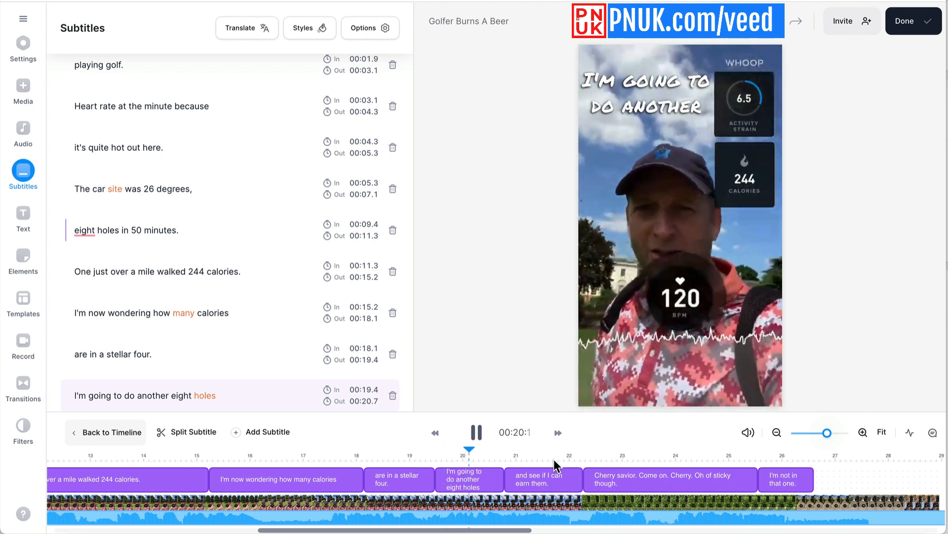
key("space")
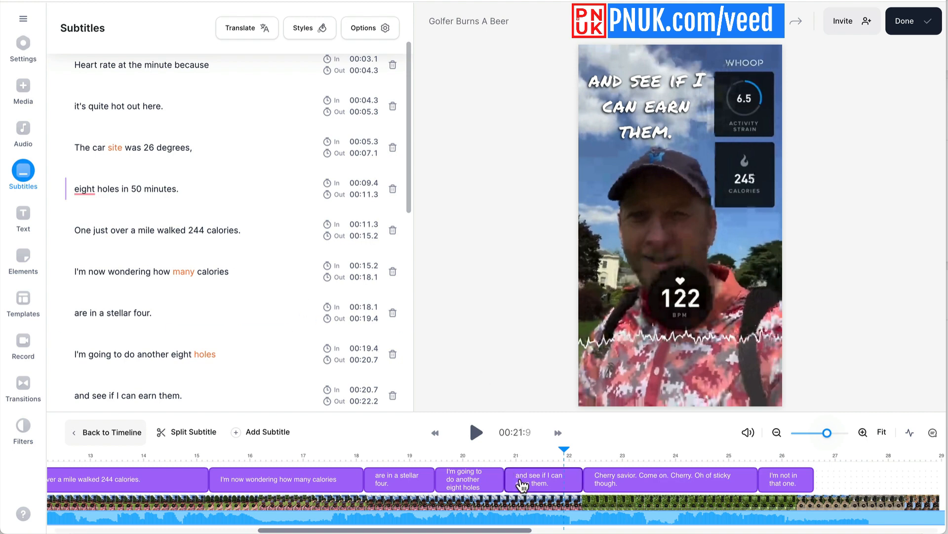
left_click(457, 467)
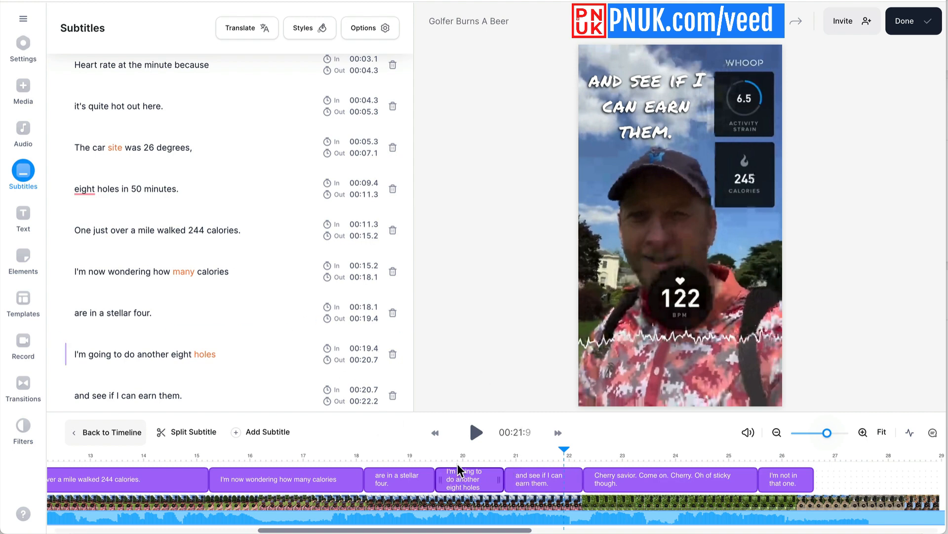
key("space")
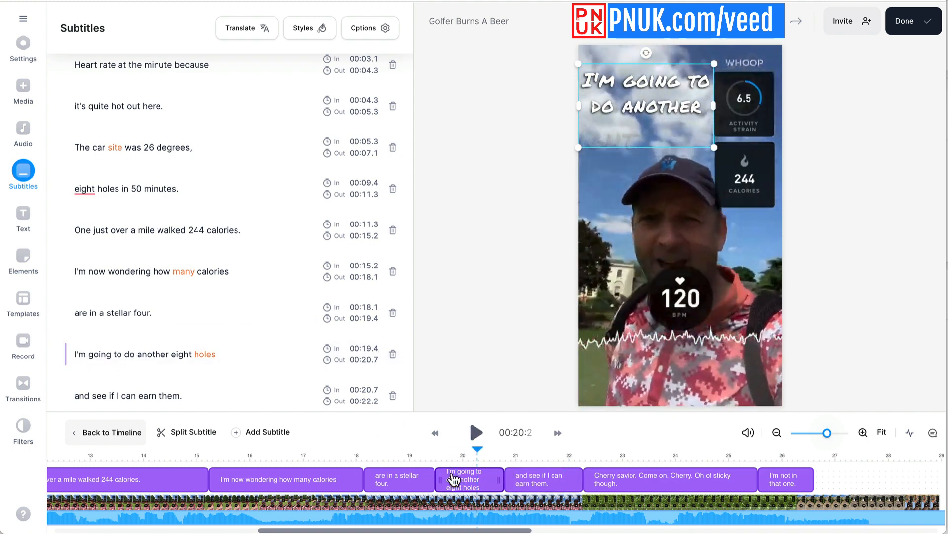
key("space")
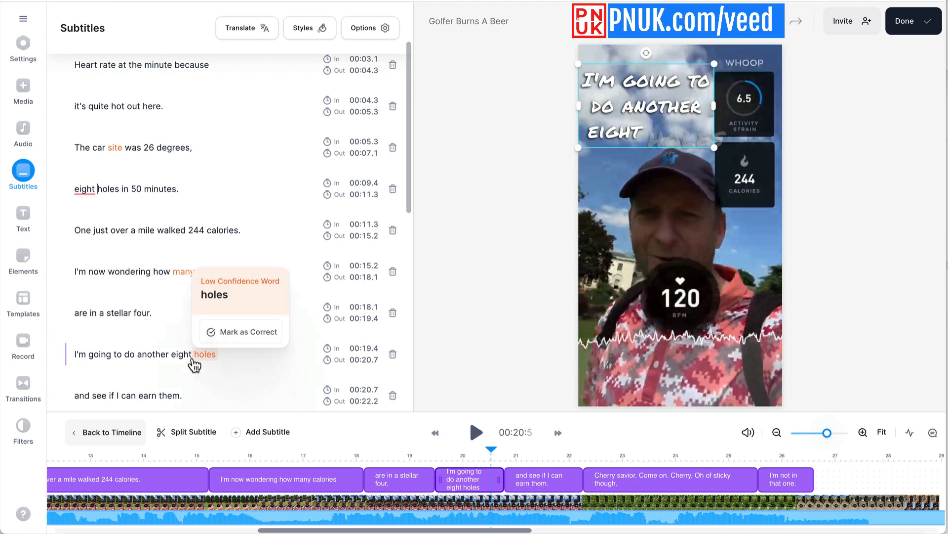
Mark the low-confidence word "holes" as correct and replace "eight" with "8" in "I'm going to do another eight holes"
left_click(210, 355)
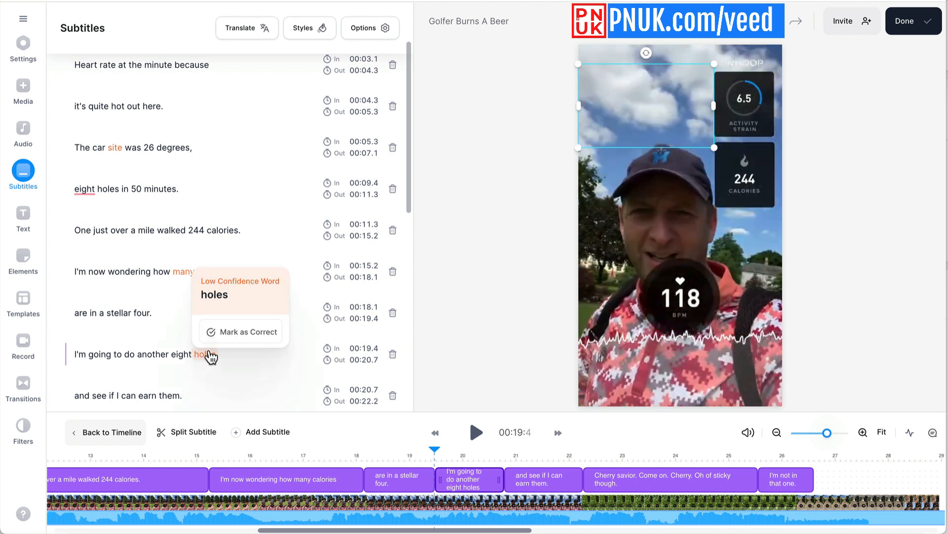
left_click(236, 338)
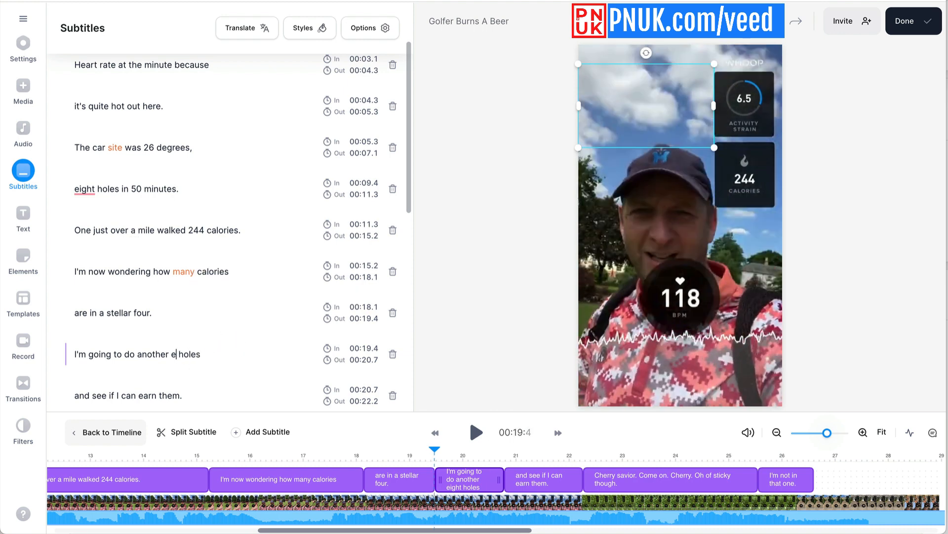
type("8")
Change the subtitle "eight holes in 50 minutes." to read "8 holes in 50 minutes."
left_click(93, 190)
key("BackSpace")
key("BackSpace")
key("BackSpace")
key("BackSpace")
key("BackSpace")
key("BackSpace")
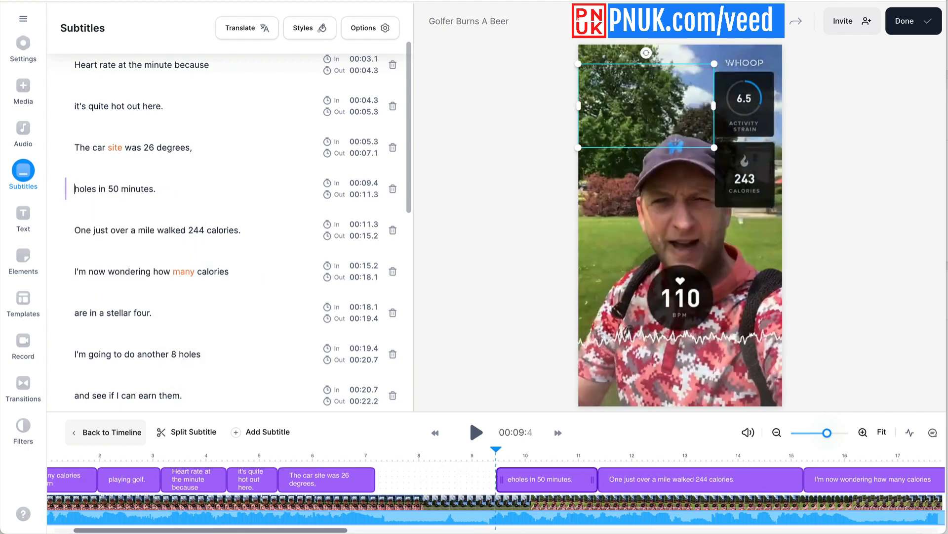
type("8 holes")
Play the video from the subtitle "The car site was 26 degrees," through to "I'm going to do another 8 holes"
left_click(219, 149)
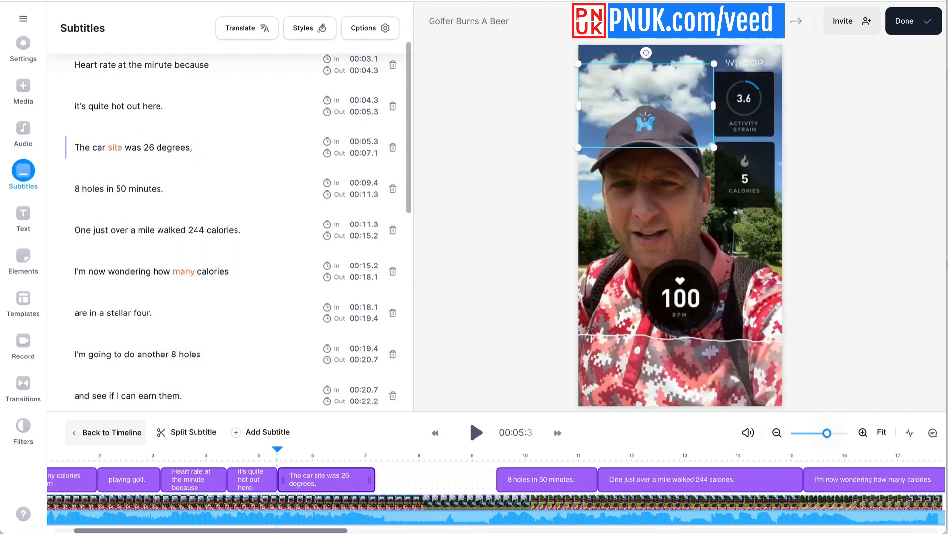
left_click(213, 146)
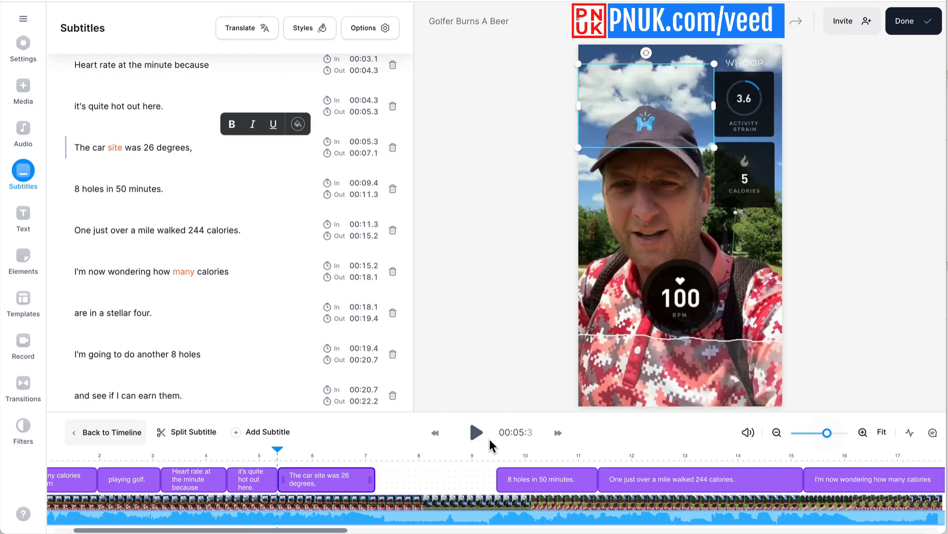
left_click(205, 151)
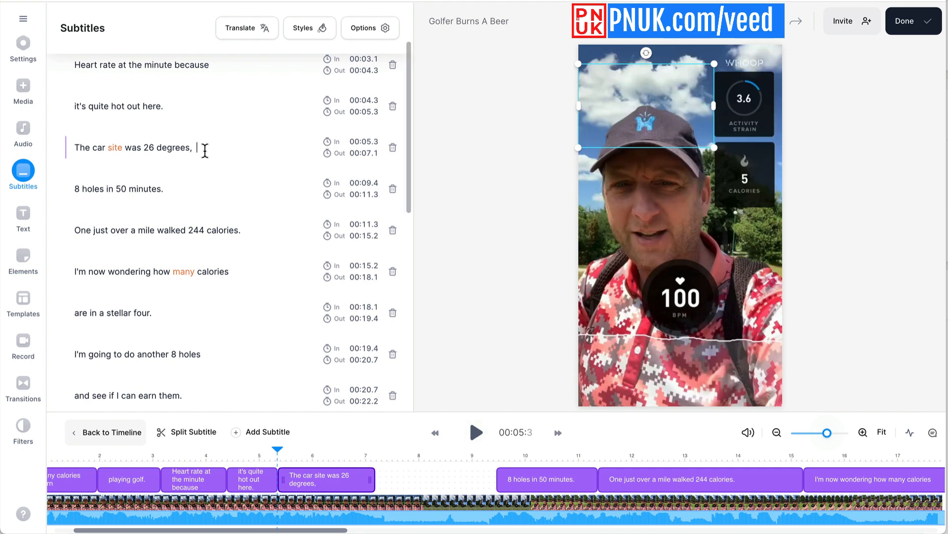
left_click(236, 146)
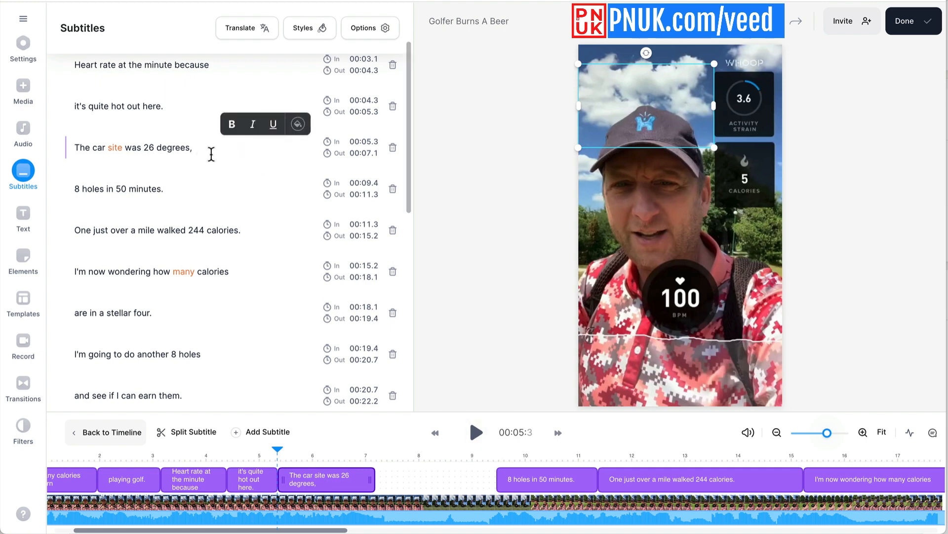
left_click(474, 433)
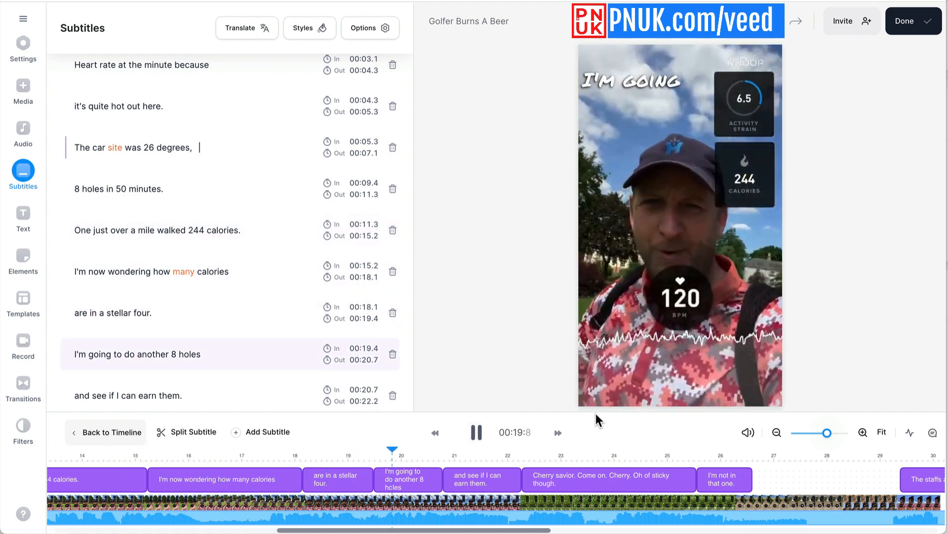
left_click(475, 432)
Replay the subtitle "I'm now wondering how many calories" and split it into two lines before "how"
left_click(185, 455)
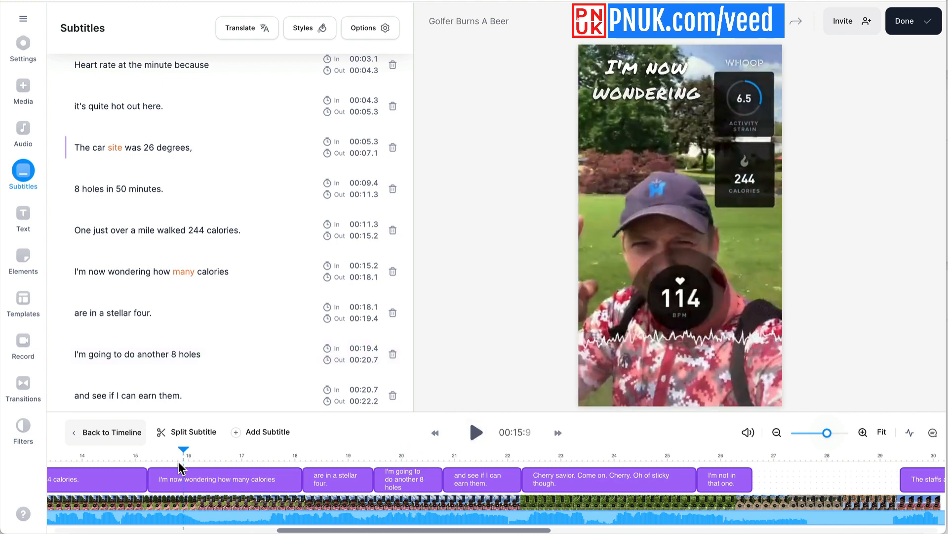
key("space")
key("space")
left_click(214, 482)
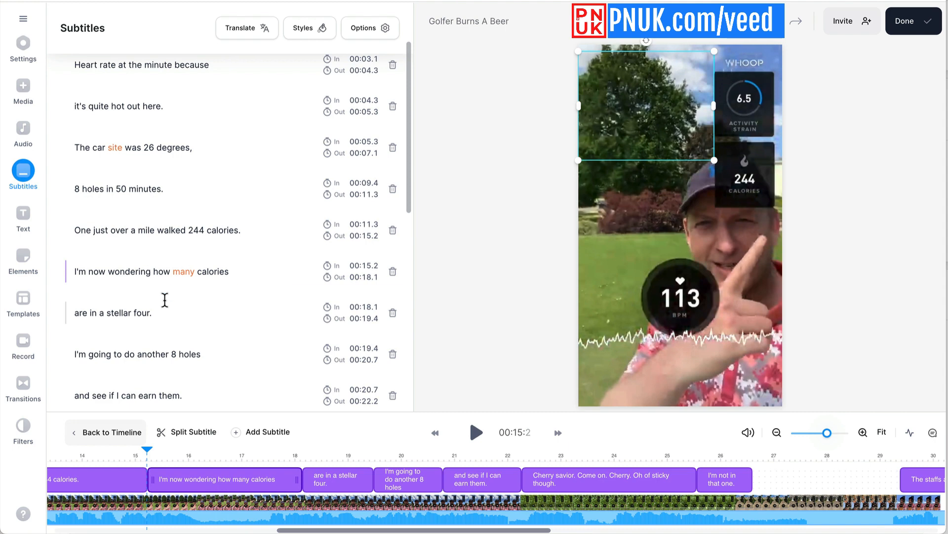
left_click(154, 271)
key("Return")
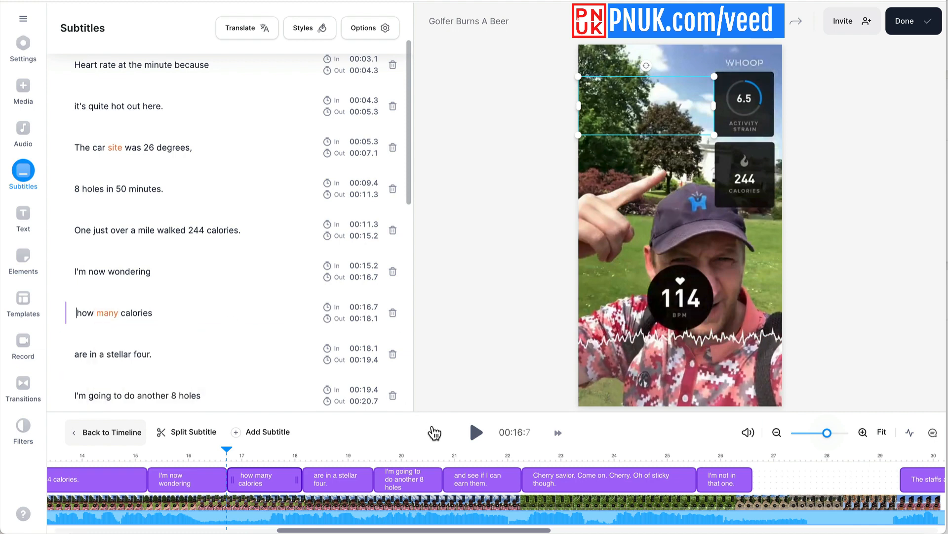
Play on through "and see if I can earn them." and change its ending to "em" without the full stop
left_click(476, 433)
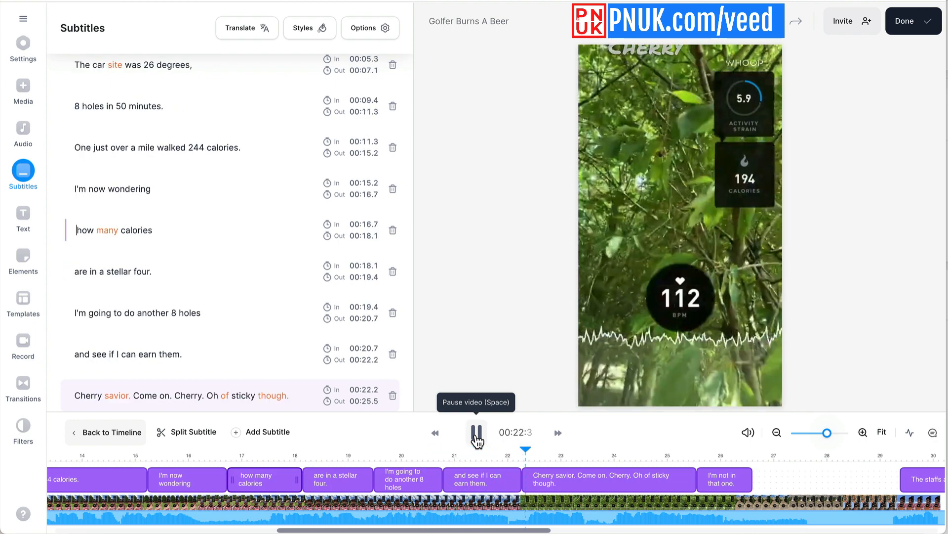
left_click(477, 433)
left_click(473, 464)
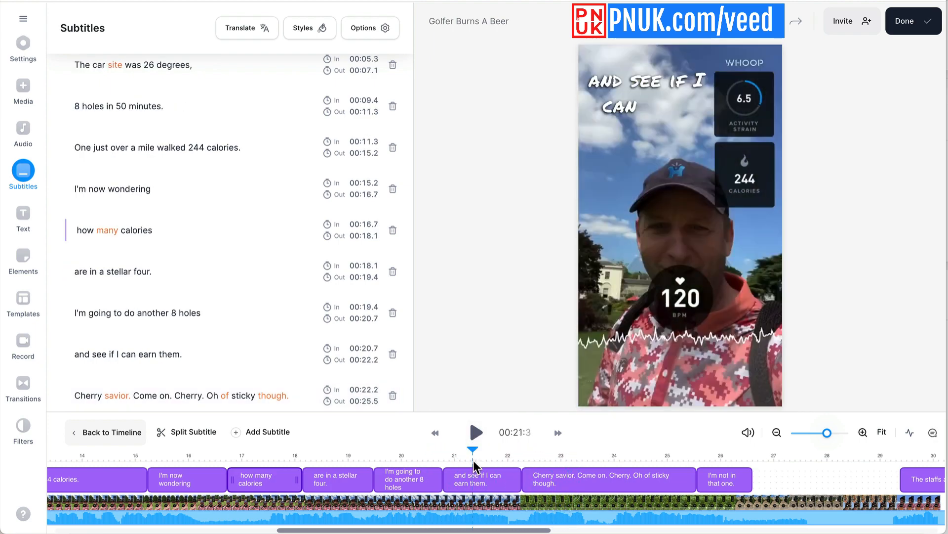
left_click(167, 354)
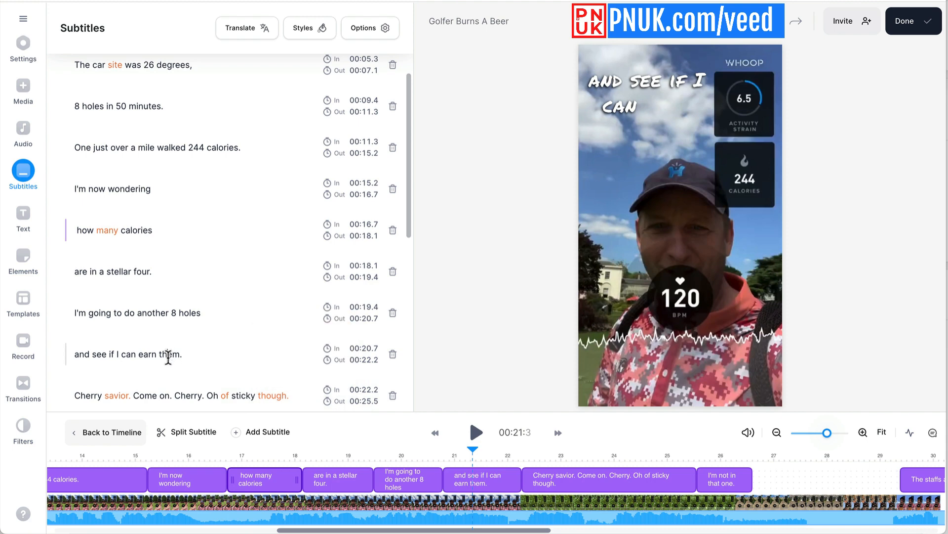
key("BackSpace")
key("BackSpace")
left_click(182, 354)
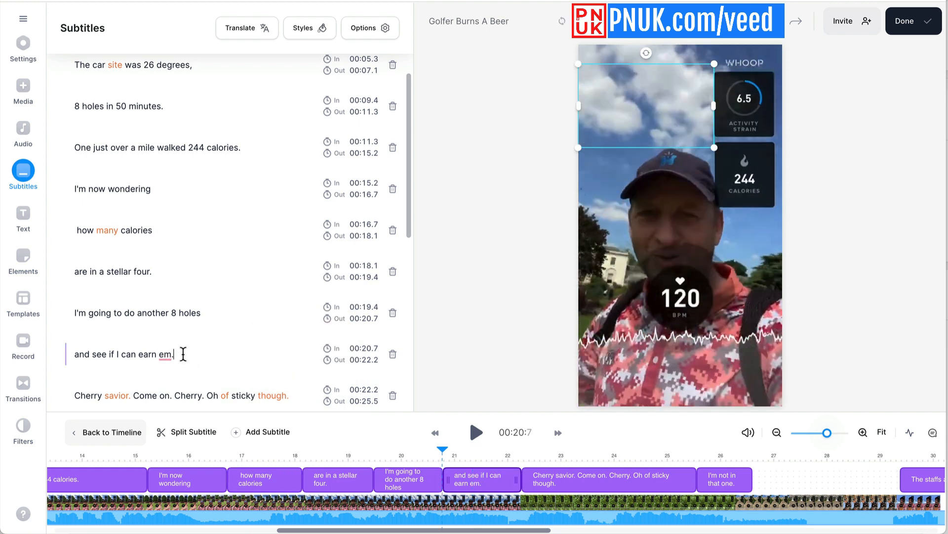
key("BackSpace")
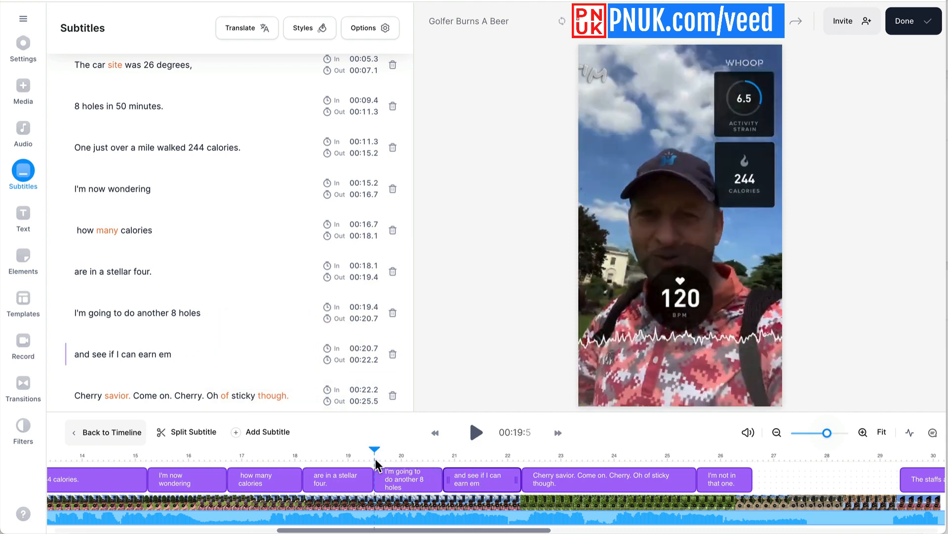
Play on to "The staffs are in 225 calories in a stellar four." and correct "staffs" to "stats"
key("space")
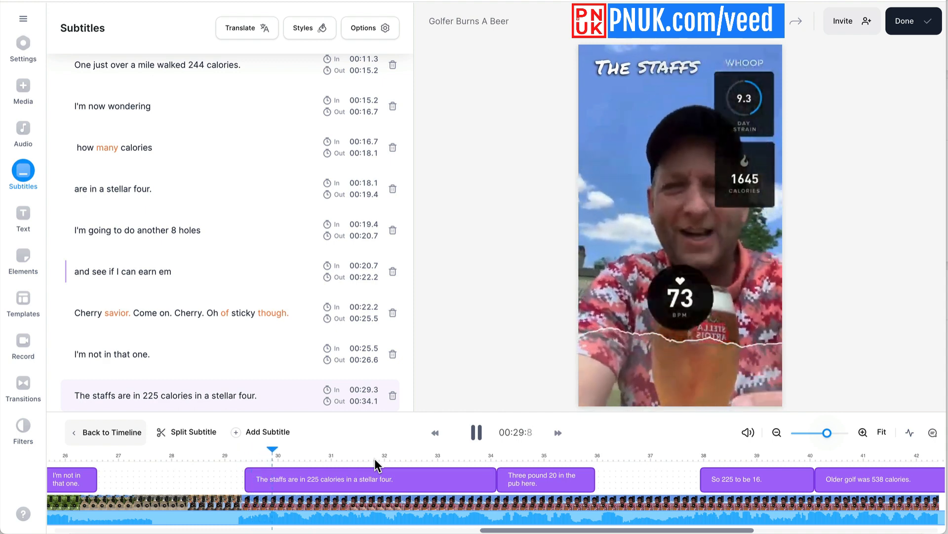
key("space")
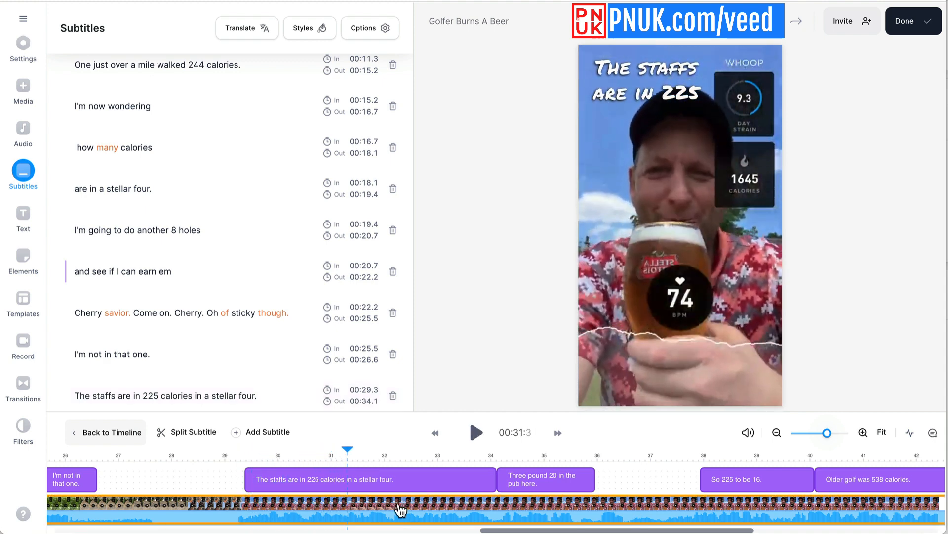
left_click(348, 473)
left_click(254, 461)
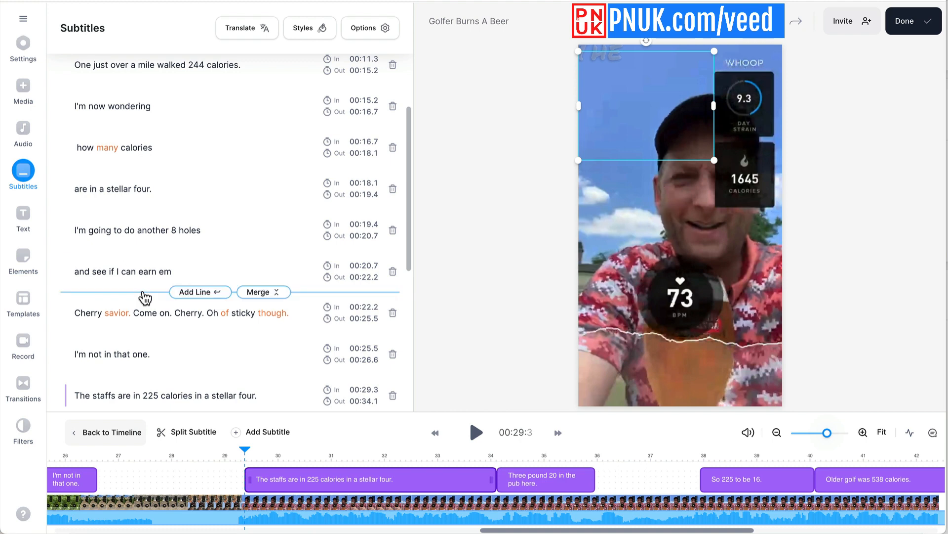
scroll(139, 294, "down", 3)
left_click(109, 269)
key("BackSpace")
key("BackSpace")
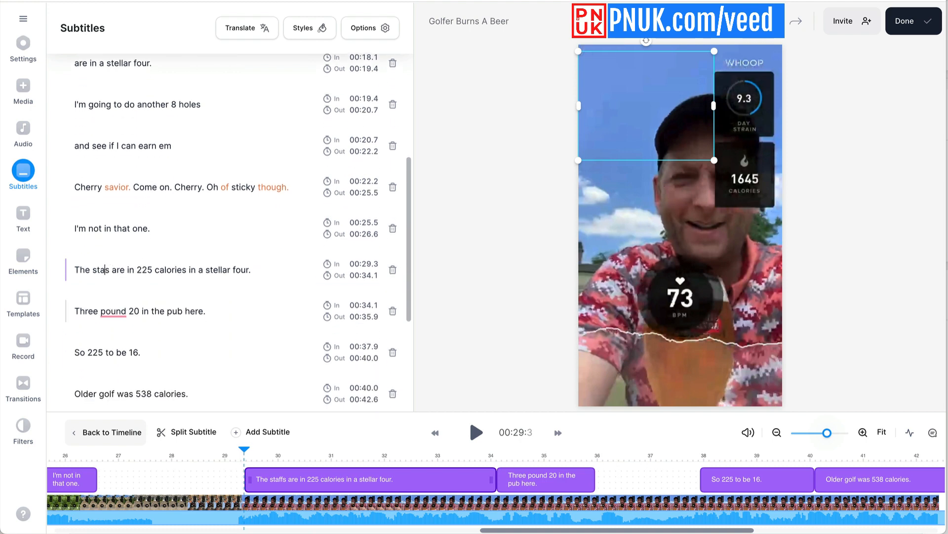
type("t")
Replay the "The stats are in 225 calories" subtitle and replace its ending "four." with "IV"
left_click(236, 455)
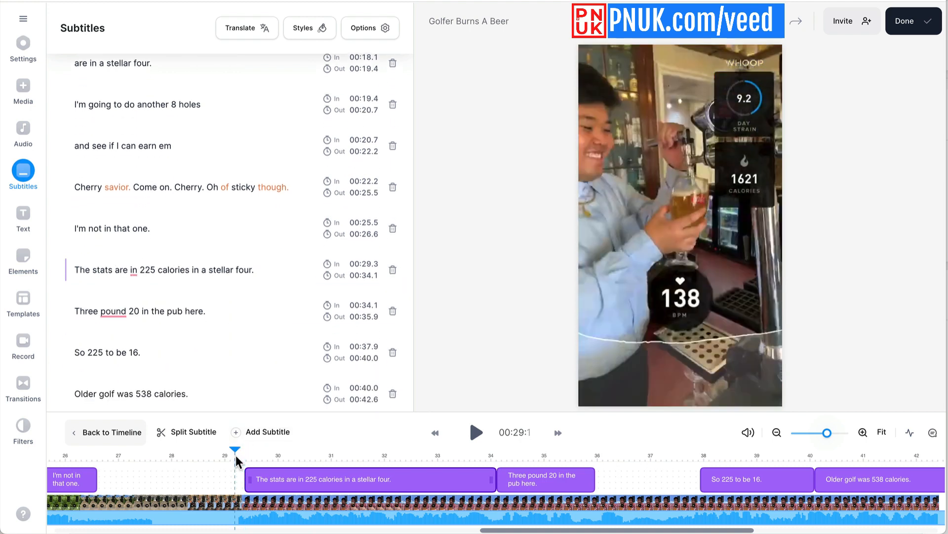
key("space")
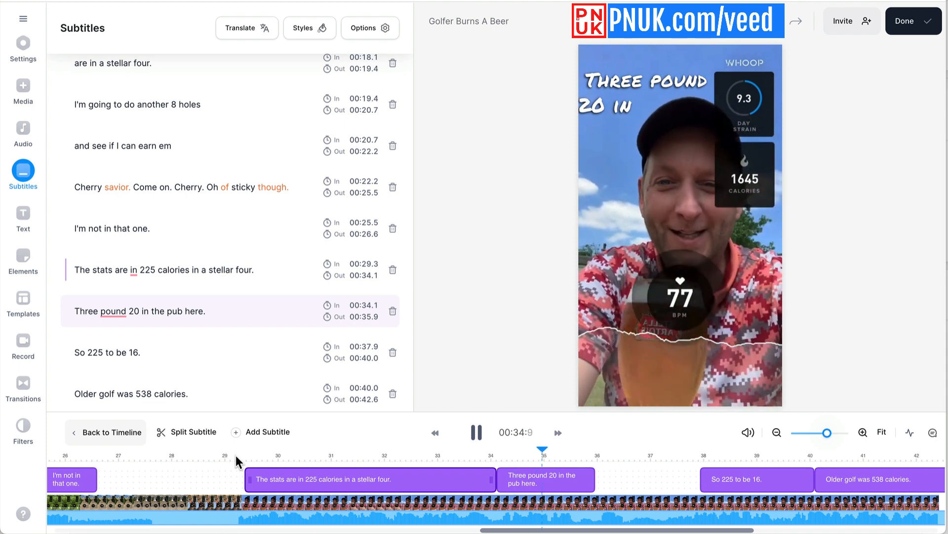
left_click(476, 432)
left_click(430, 464)
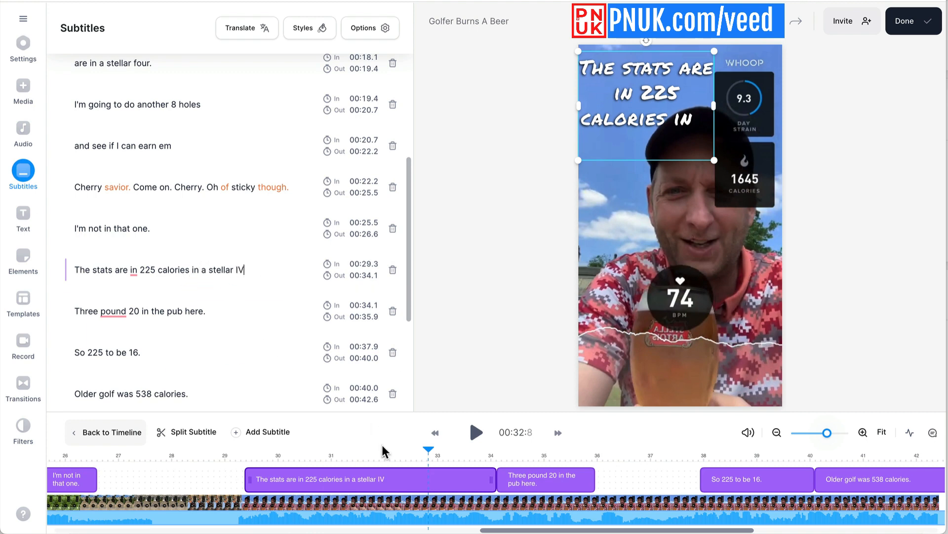
Play the video from the "stellar IV" subtitle through to "Older golf was 538 calories."
left_click(370, 455)
key("space")
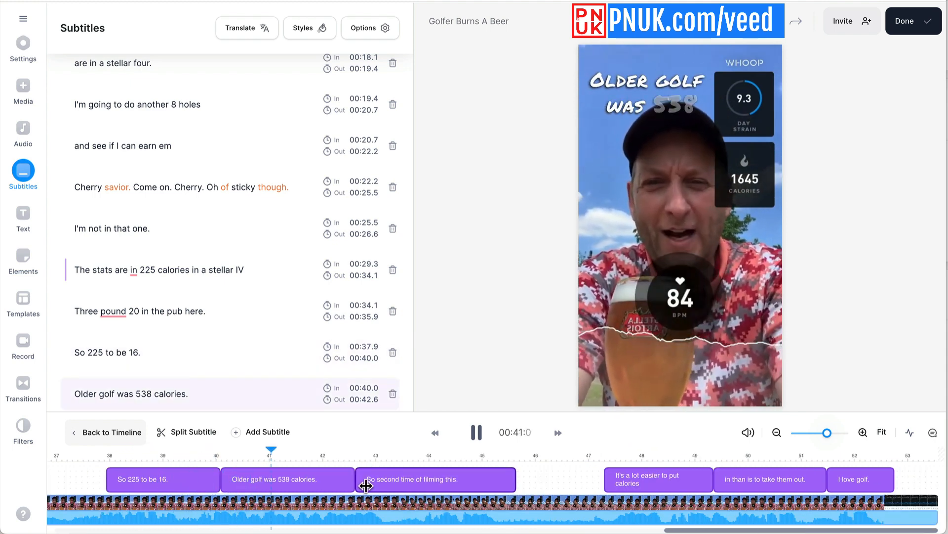
left_click(265, 458)
key("space")
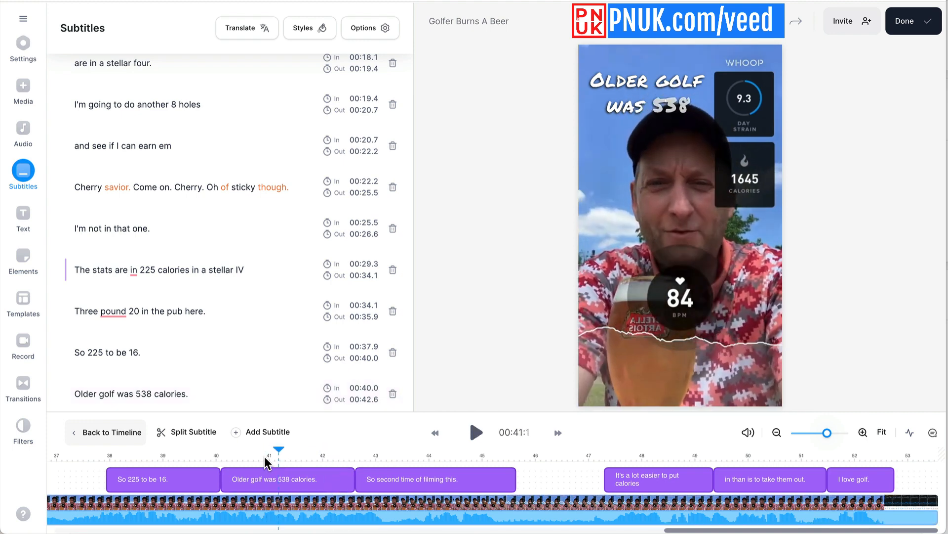
Replay the subtitle "Older golf was 538 calories." and replace "Older" with "holes of"
left_click(244, 457)
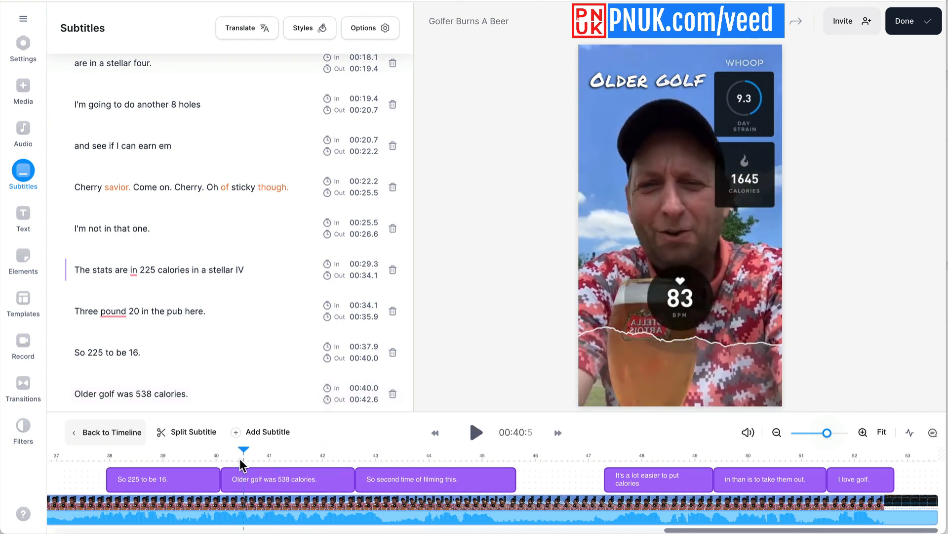
scroll(198, 278, "down", 4)
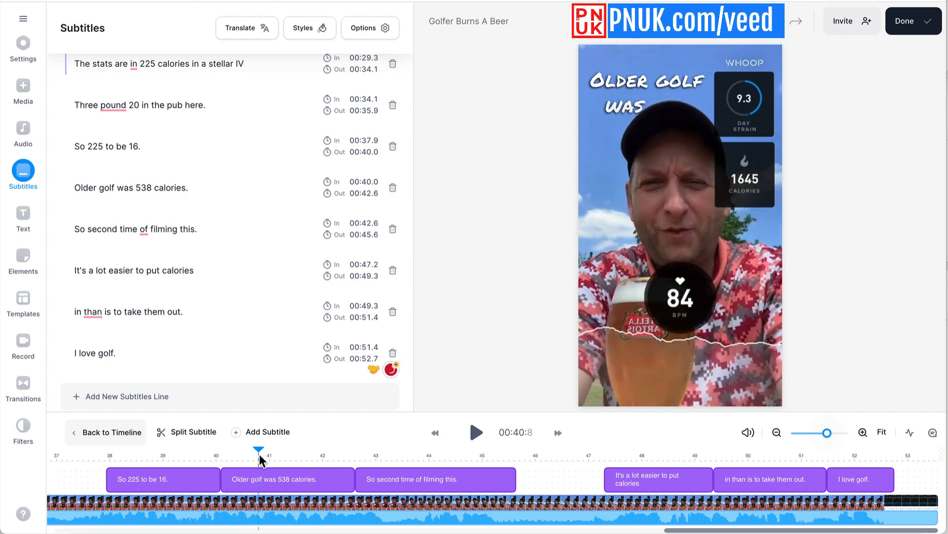
left_click(241, 456)
key("space")
key("space")
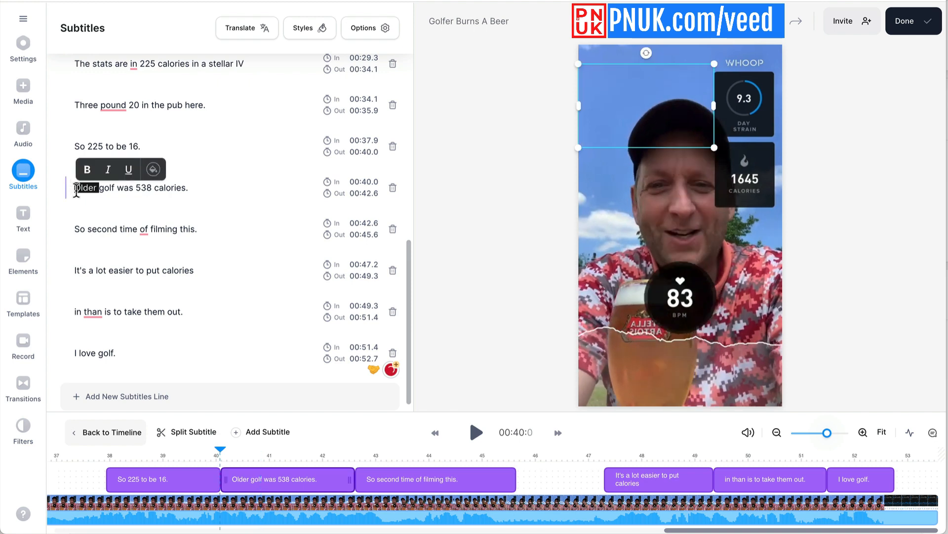
type("holes")
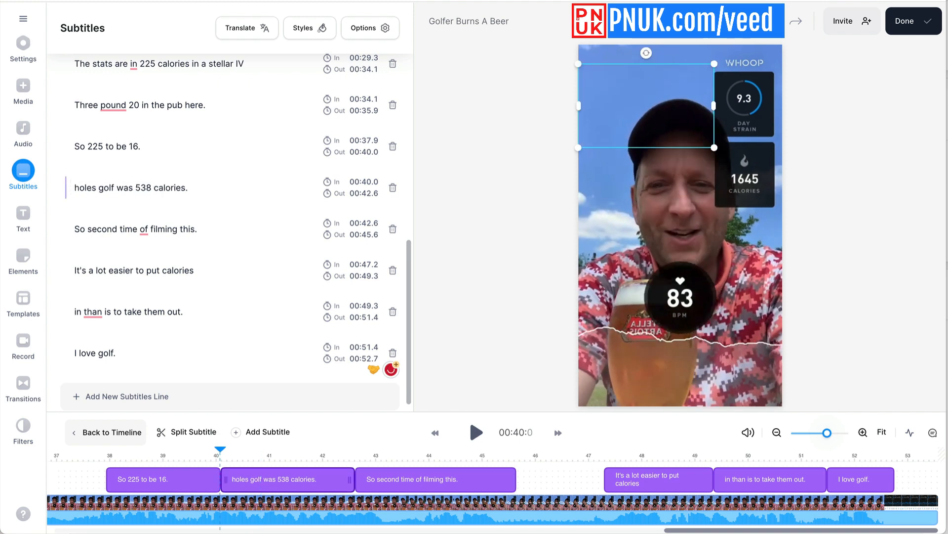
type(" of")
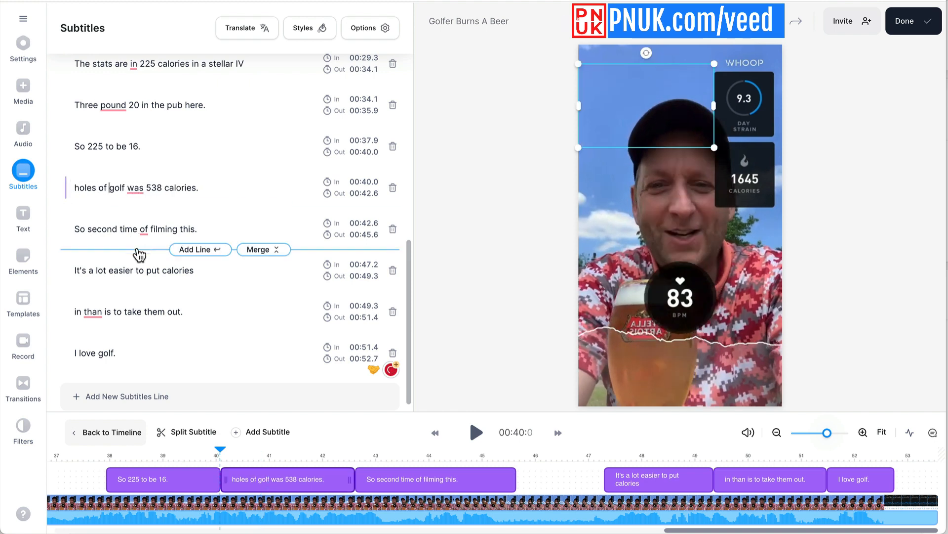
Play back the subtitle "holes of golf was 538 calories." to check it against the speech
left_click(222, 456)
key("space")
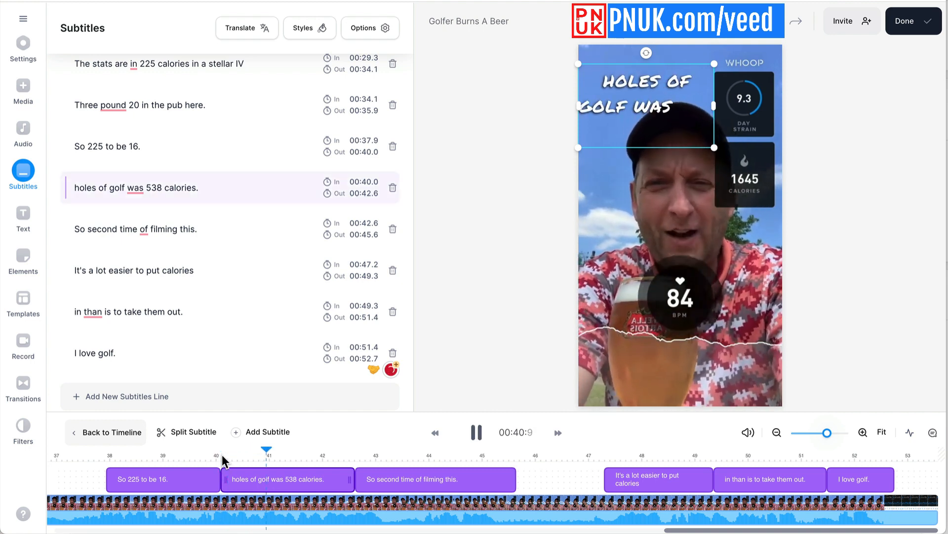
key("space")
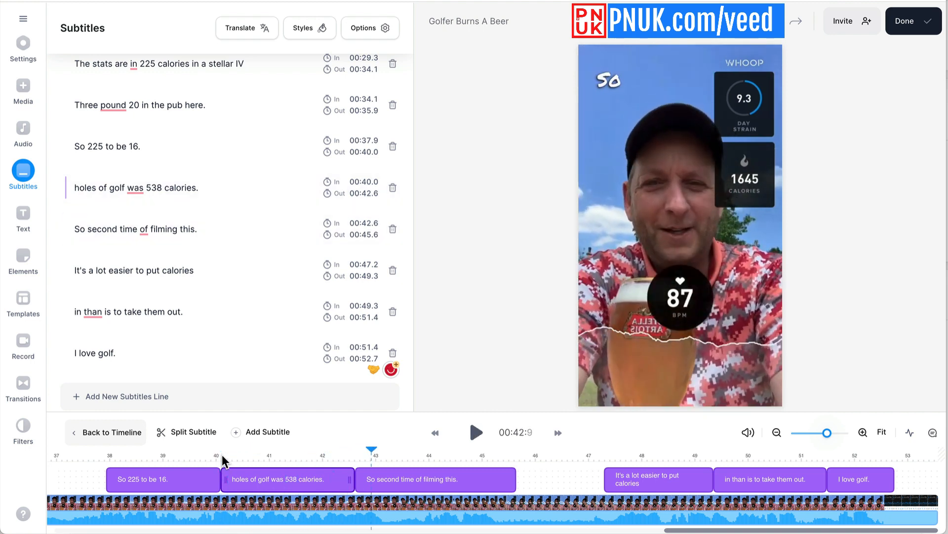
Move "16." from "So 225 to be 16." to the start of "holes of golf", and split "was 538 calories." onto its own line
left_click(129, 147)
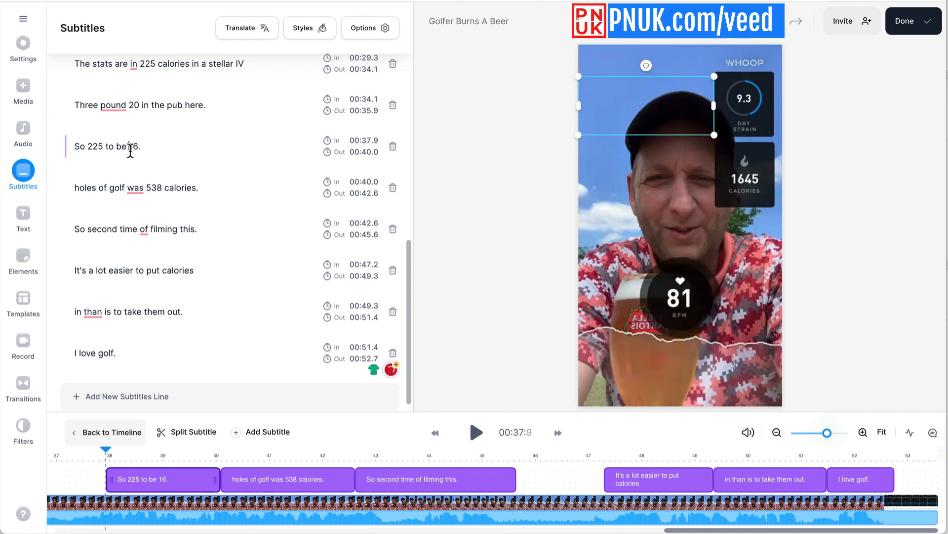
key("Return")
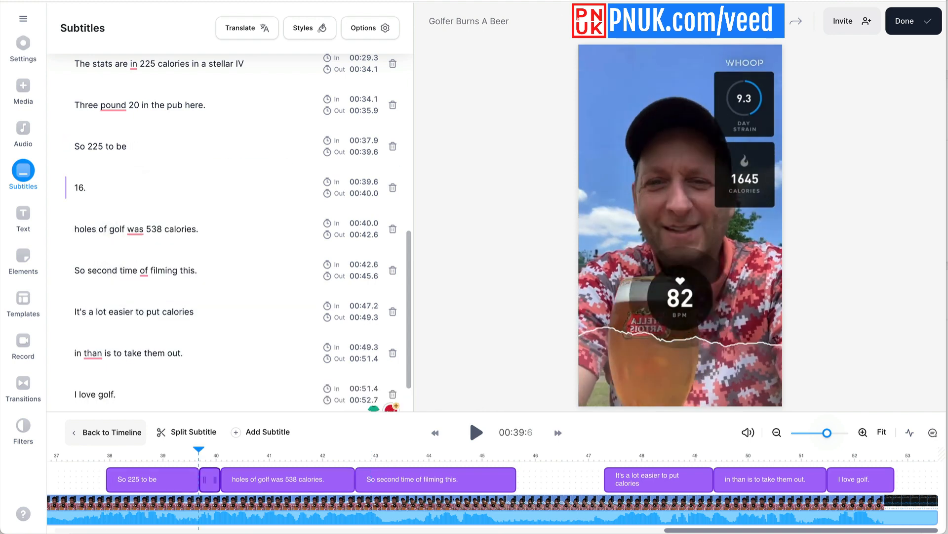
left_click(73, 228)
key("BackSpace")
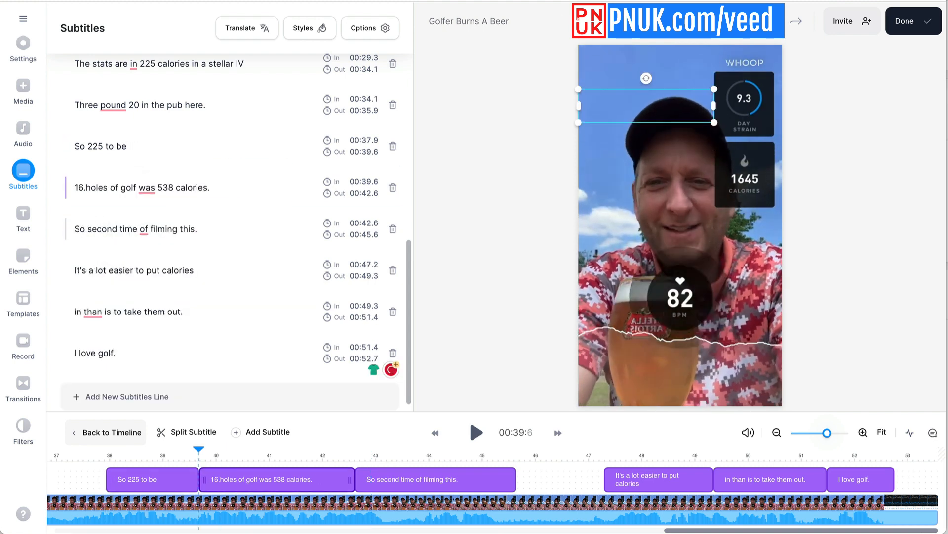
left_click(139, 187)
key("Return")
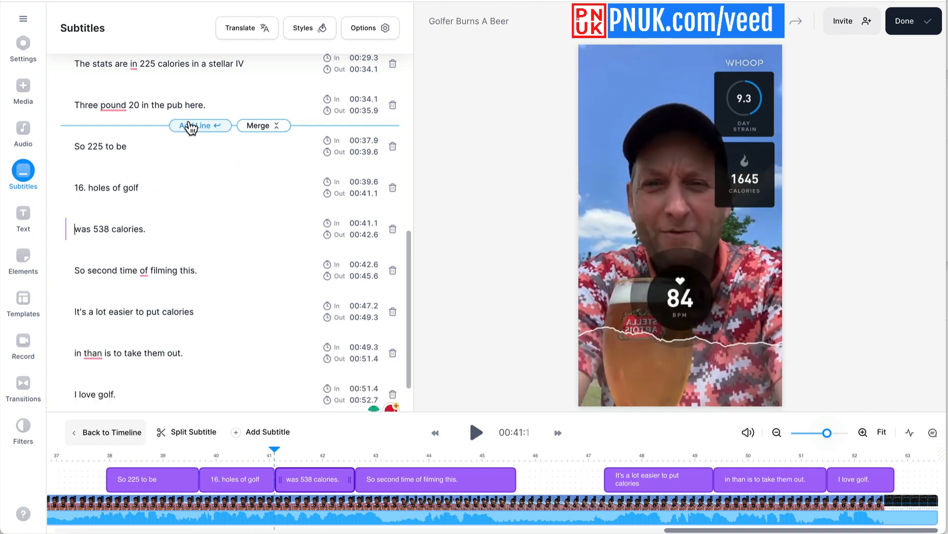
Replace "Three pound 20" with "£3.20" in the subtitle about the pub
left_click(207, 104)
mouse_move(106, 110)
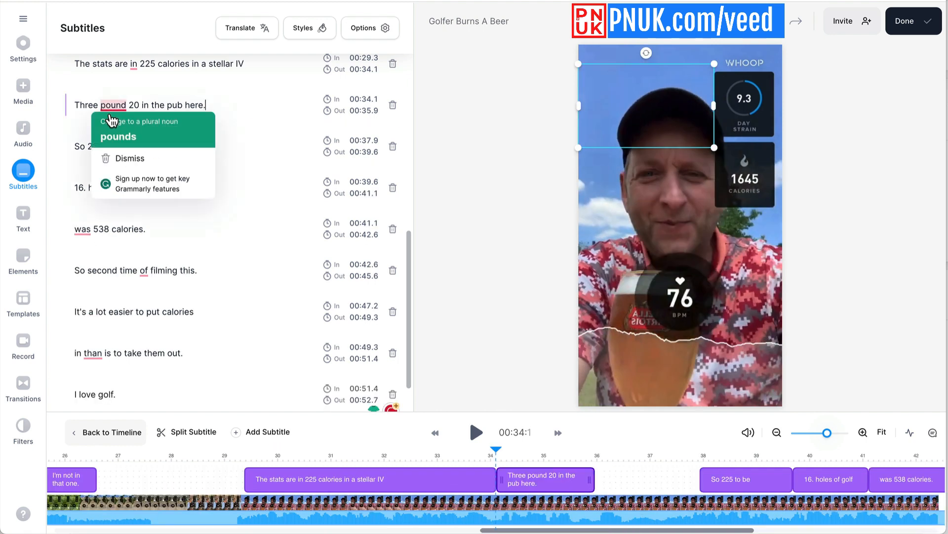
left_click_drag(140, 105, 77, 105)
key("BackSpace")
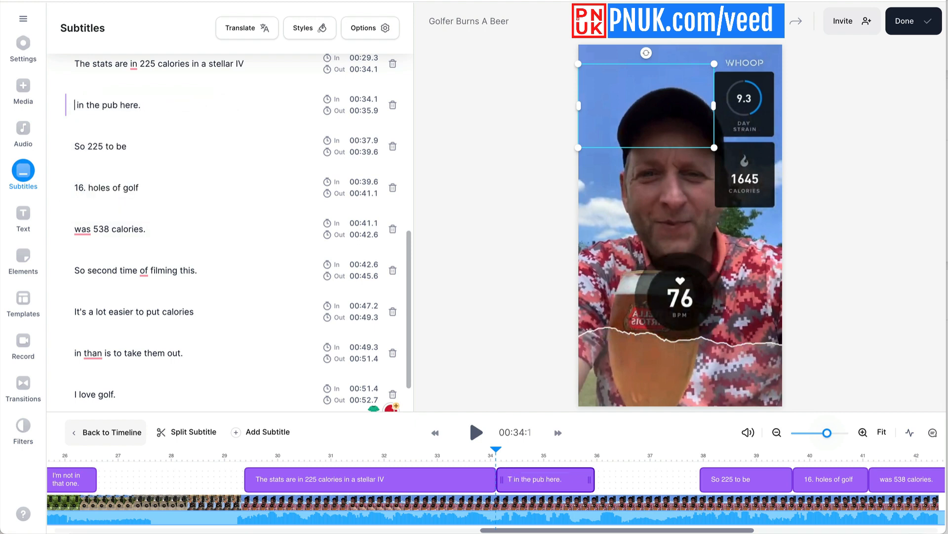
type("£3.20")
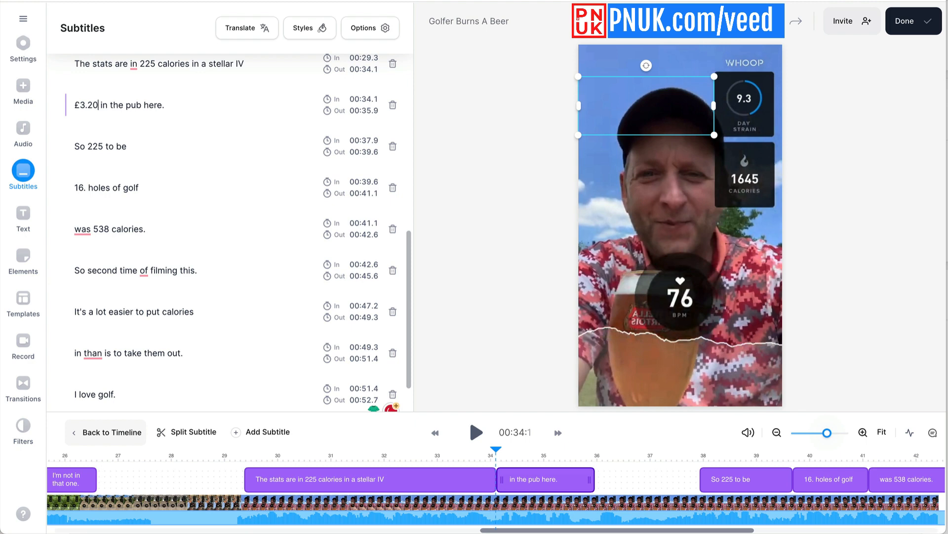
Play from the "£3.20 in the pub here." subtitle, and correct "So 225 to be" to "So 225 to beat"
left_click(475, 433)
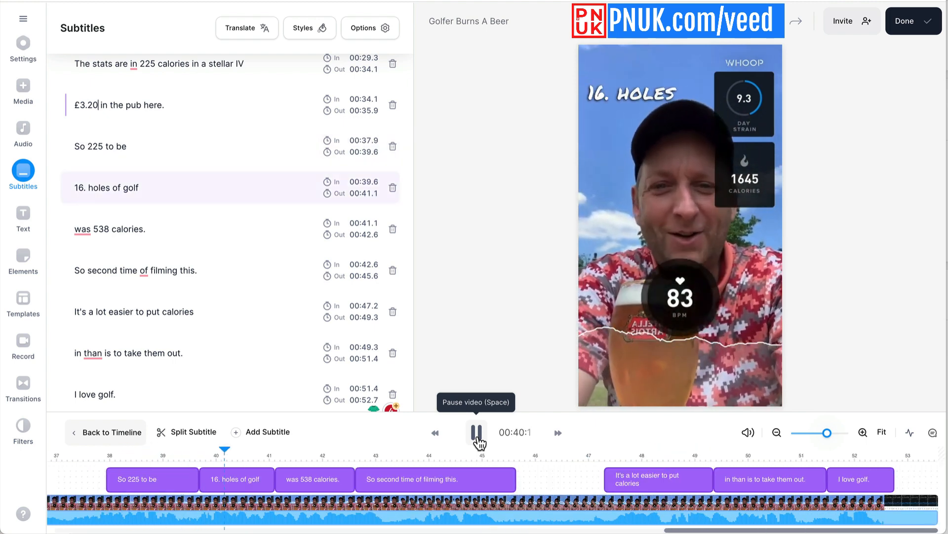
left_click(478, 439)
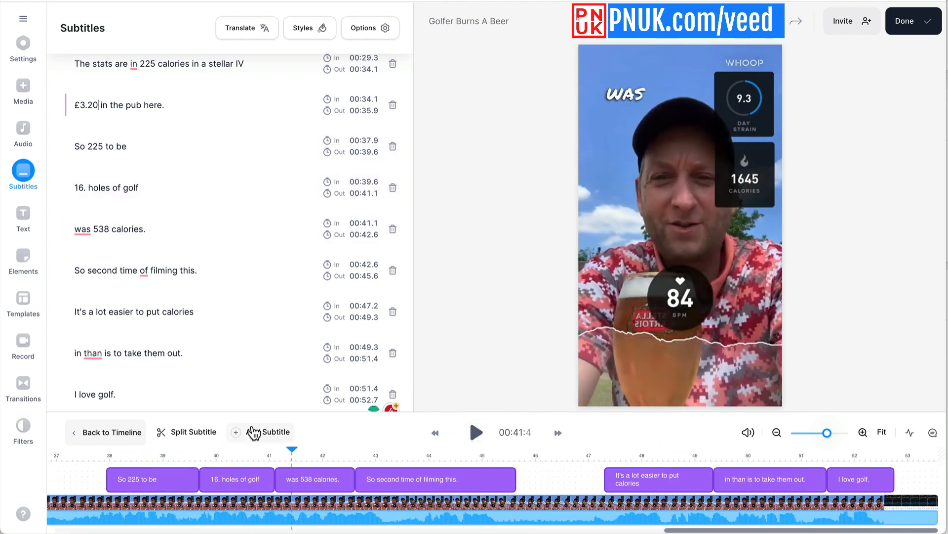
left_click(141, 146)
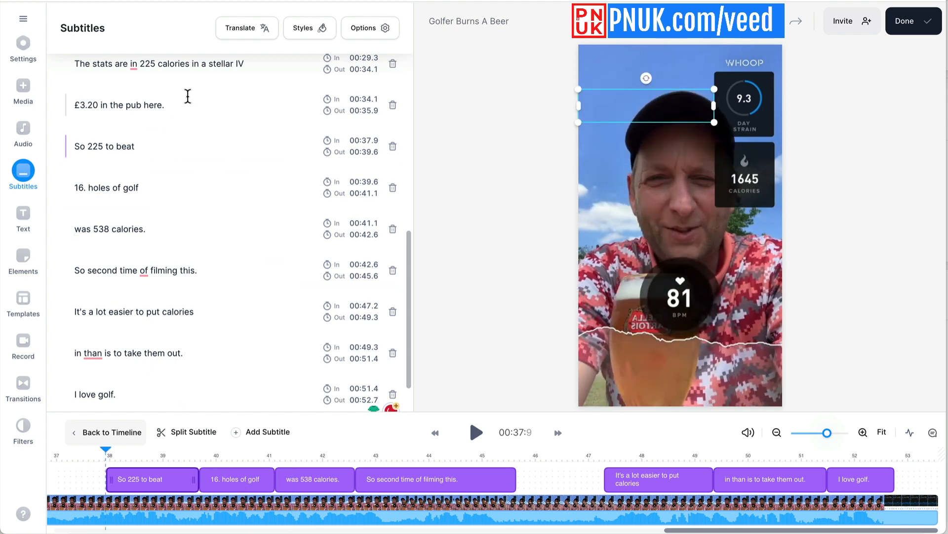
Replay from the "£3.20 in the pub here." subtitle and remove the period after "16" in "16. holes of golf"
left_click(181, 105)
left_click(475, 433)
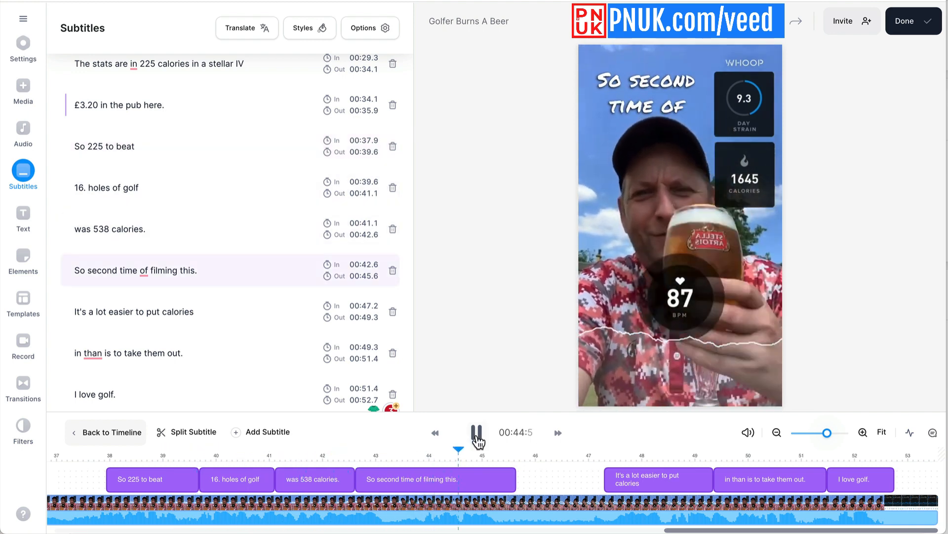
left_click(476, 435)
left_click_drag(86, 188, 85, 232)
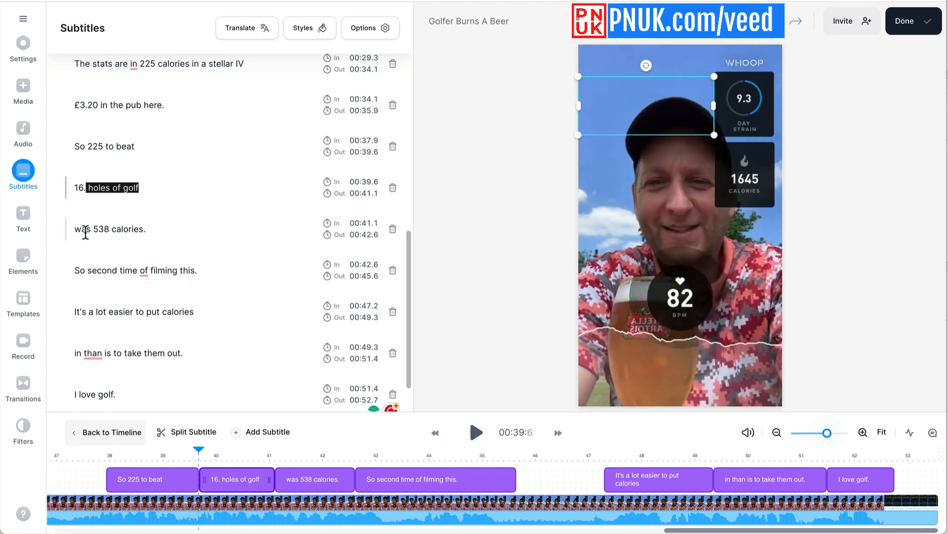
key("Left")
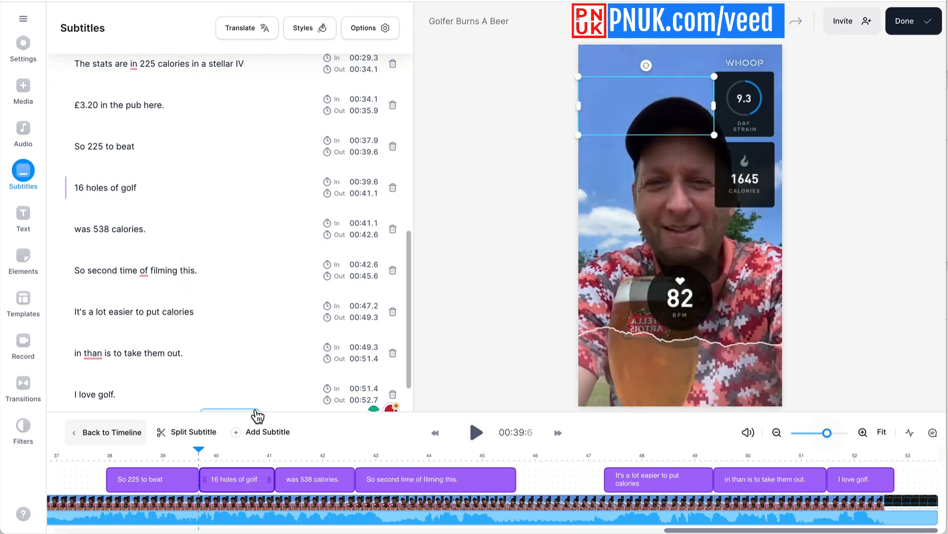
Play on from "16 holes of golf" through "in than is to take them out." and change "them" to "'em" in that subtitle
left_click(475, 433)
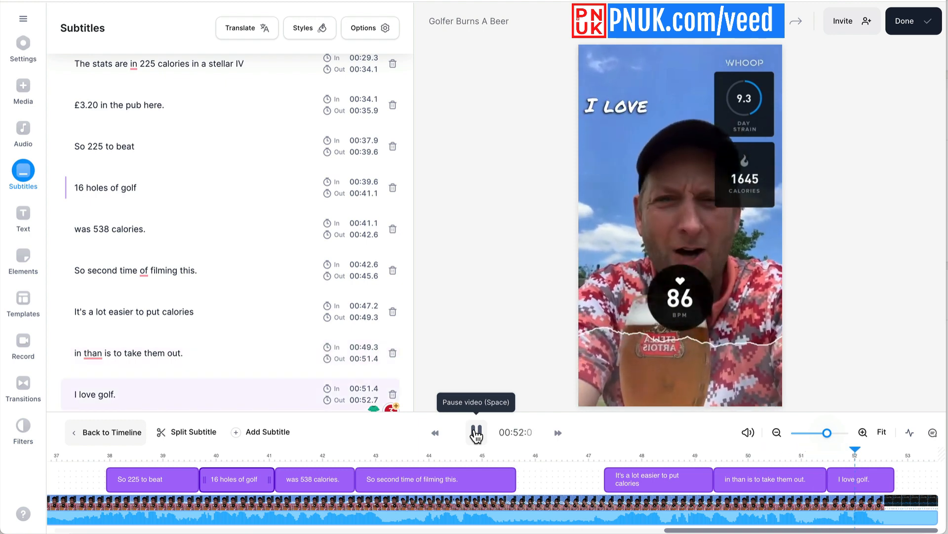
left_click(764, 464)
key("space")
key("space")
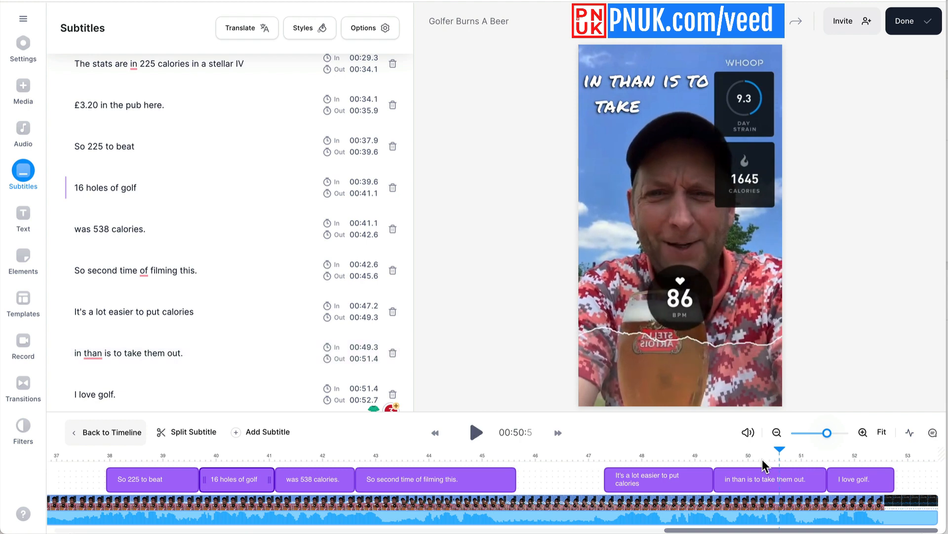
left_click(154, 354)
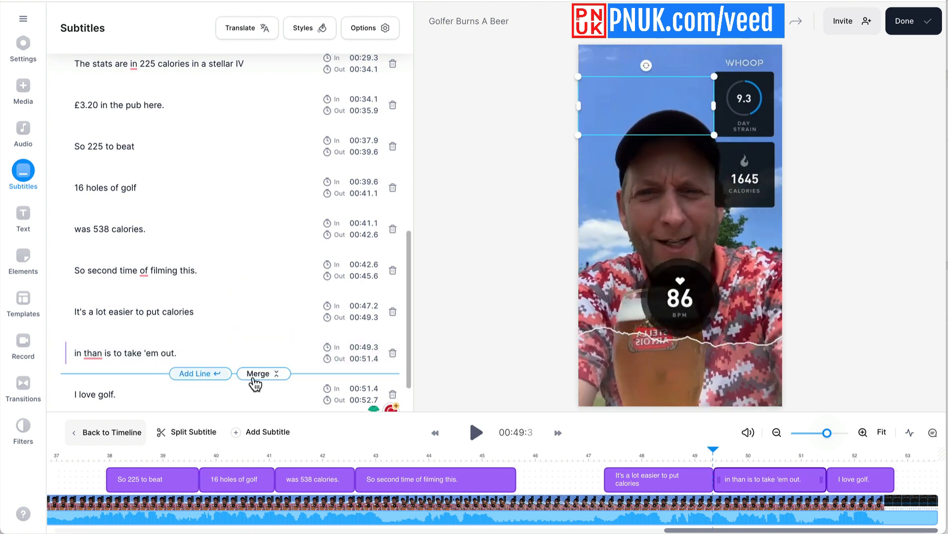
Play from just before "It's a lot easier to put calories" to the end, and on from the video's start to "I'm now wondering"
left_click(597, 467)
left_click(597, 466)
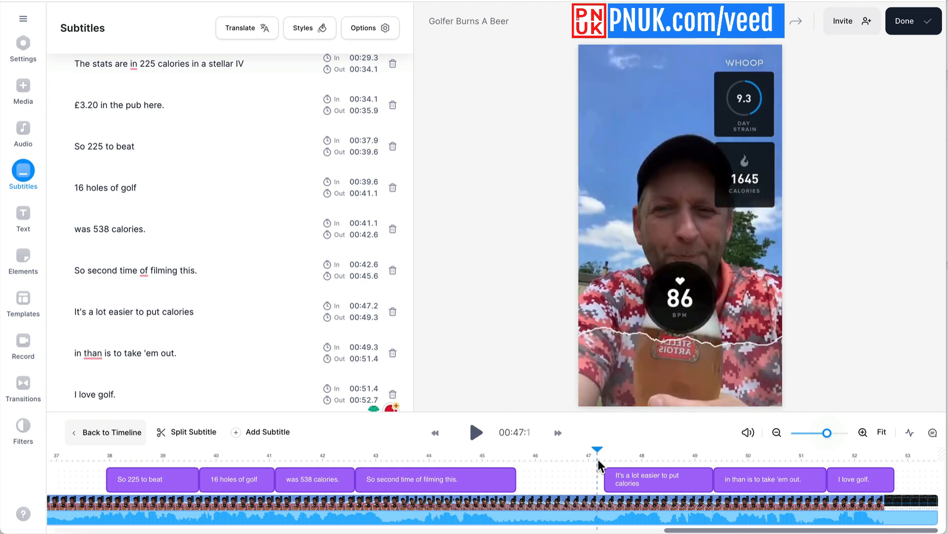
key("space")
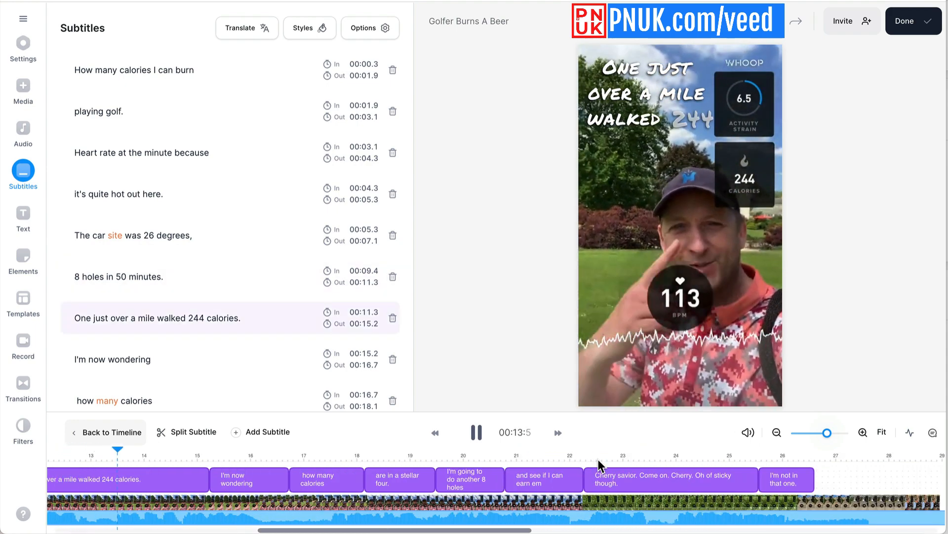
left_click(476, 434)
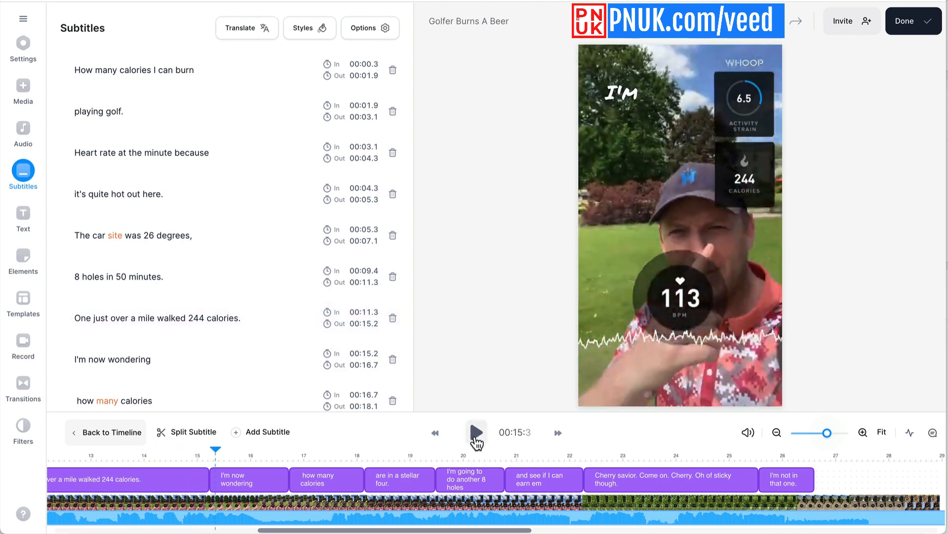
Review the subtitle list, replay "One just over a mile walked 244 calories." and delete "One" from its start
scroll(316, 475, "left", 10)
left_click(479, 462)
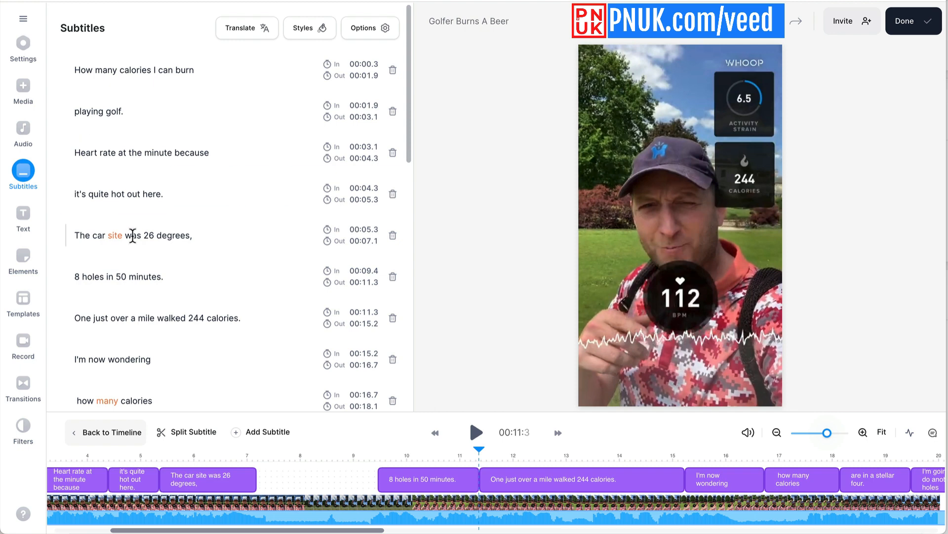
scroll(134, 236, "down", 9)
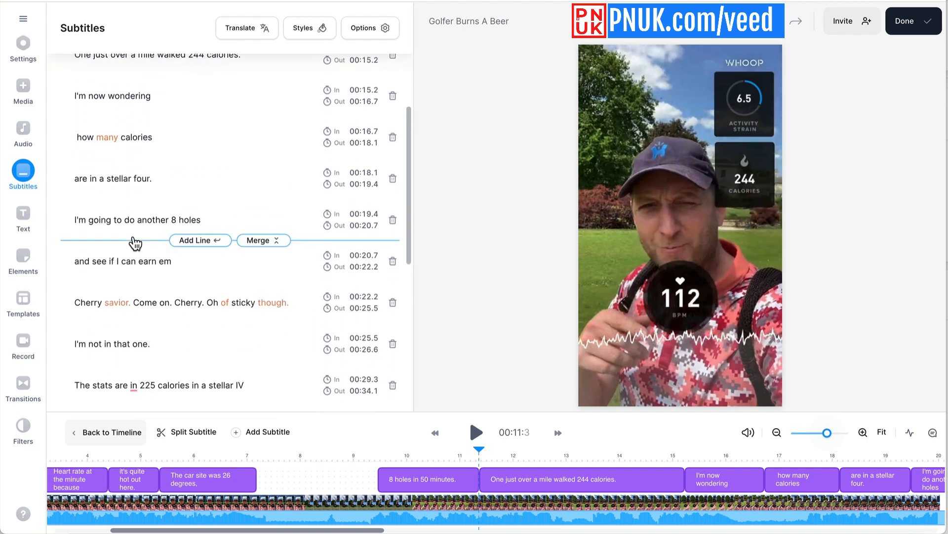
scroll(133, 236, "down", 3)
scroll(133, 236, "up", 7)
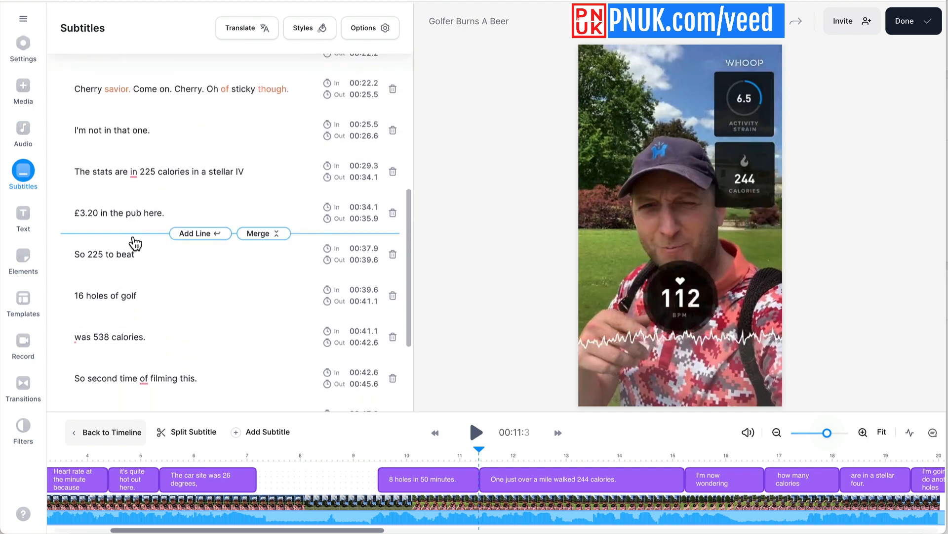
scroll(134, 237, "up", 7)
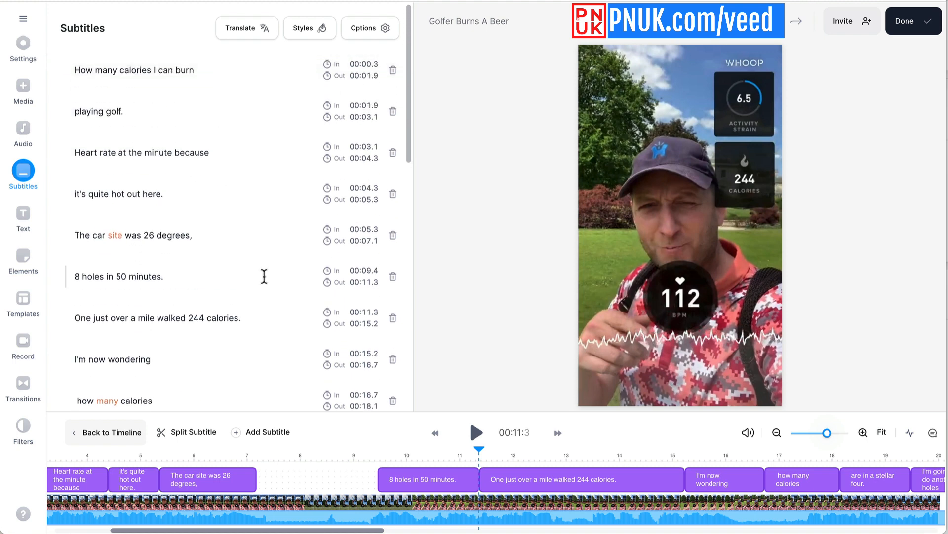
left_click(482, 462)
left_click(477, 441)
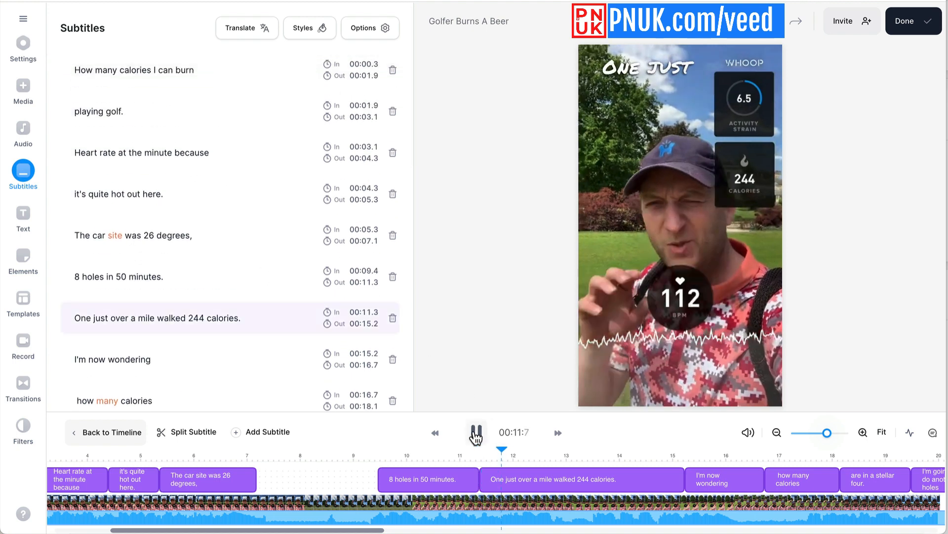
left_click(479, 436)
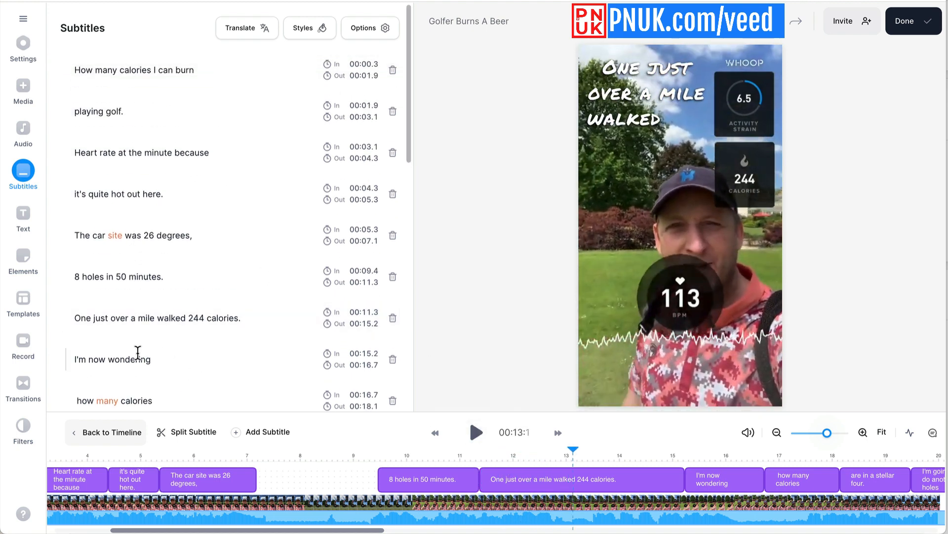
key("BackSpace")
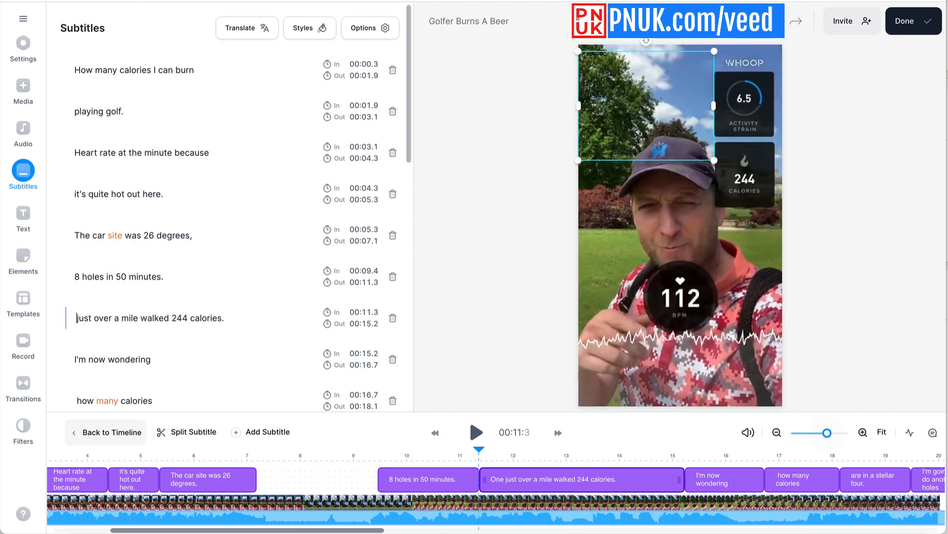
key("BackSpace")
Play from the end of "8 holes in 50 minutes." and correct "are in a stellar four." to "are in a stellar IV"
left_click(464, 454)
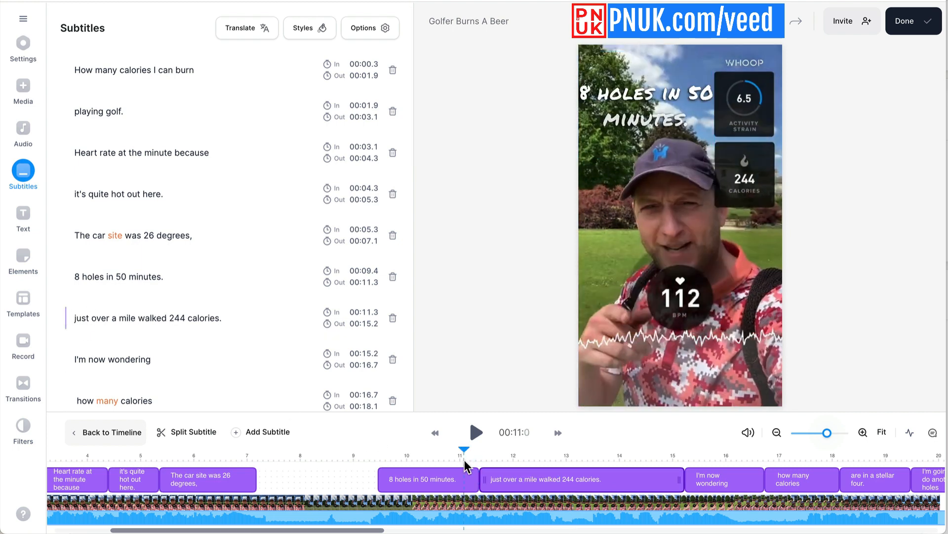
key("space")
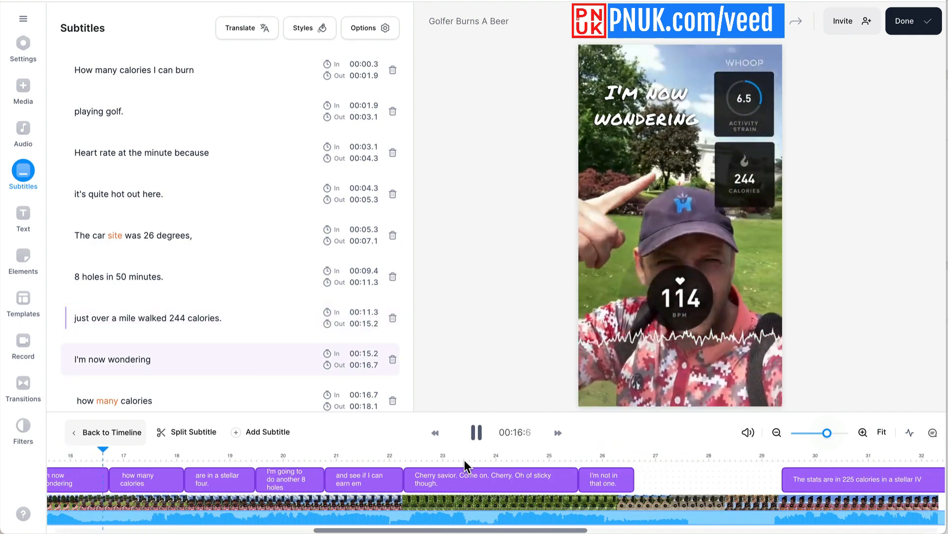
left_click(475, 433)
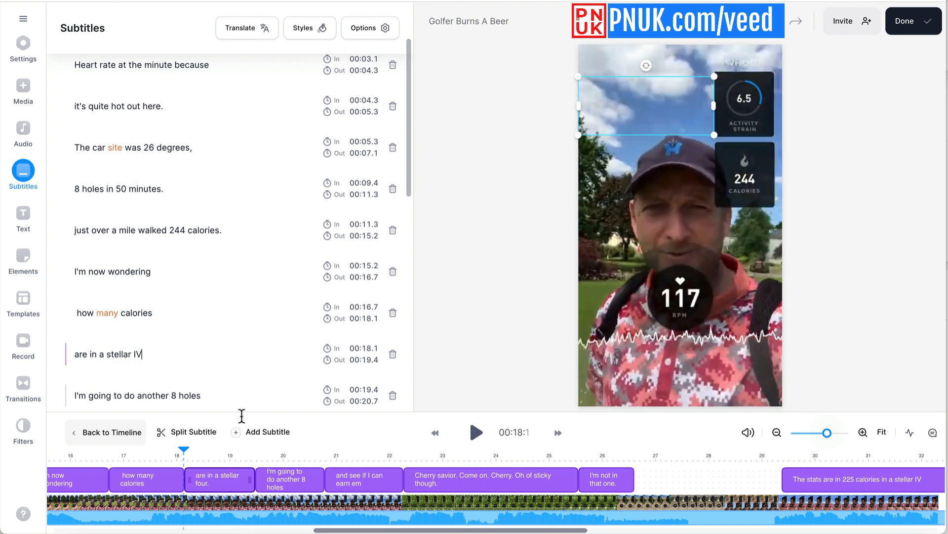
Play from "are in a stellar IV" to "It's a lot easier to put calories", and replay the start of "So second time of filming this."
key("space")
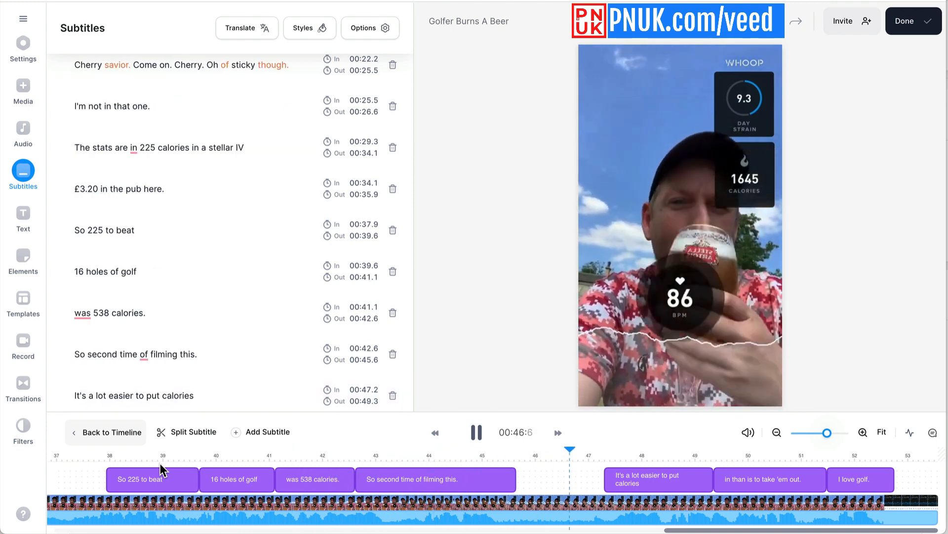
left_click(476, 433)
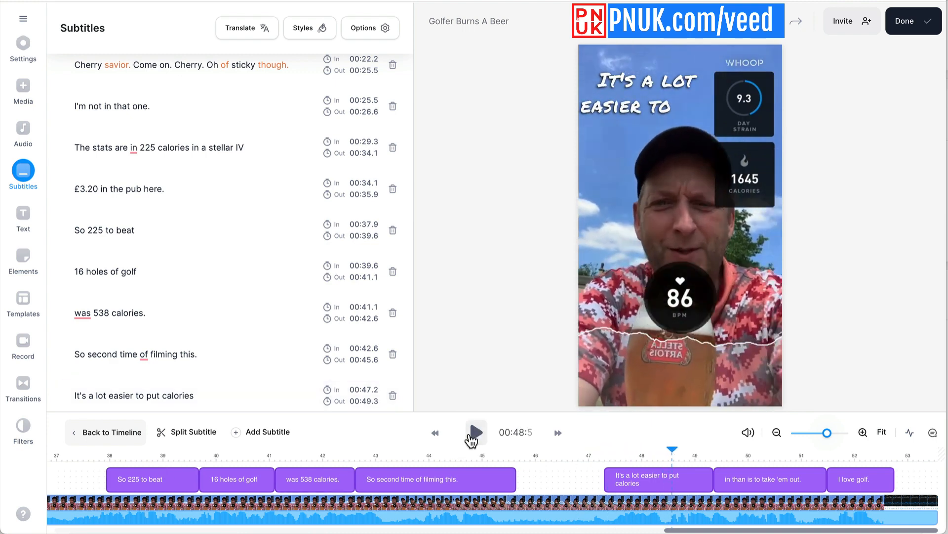
left_click(342, 461)
key("space")
key("space")
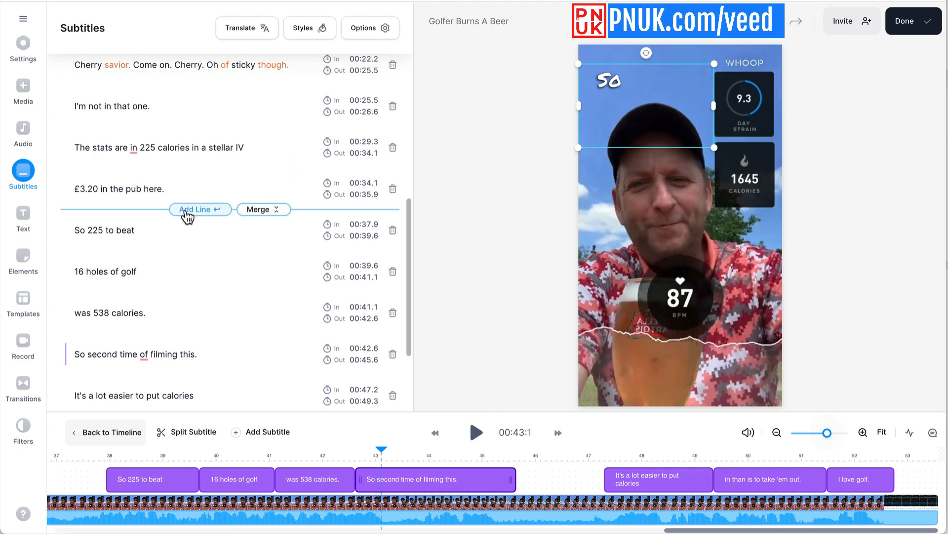
Merge "So second time of filming this." into the "was 538 calories." subtitle and play back the combined line
triple_click(192, 348)
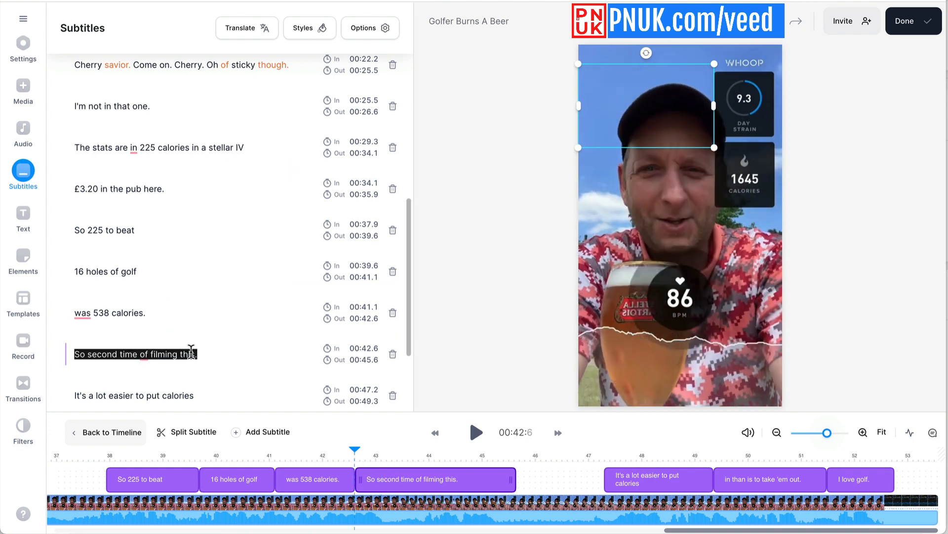
key("BackSpace")
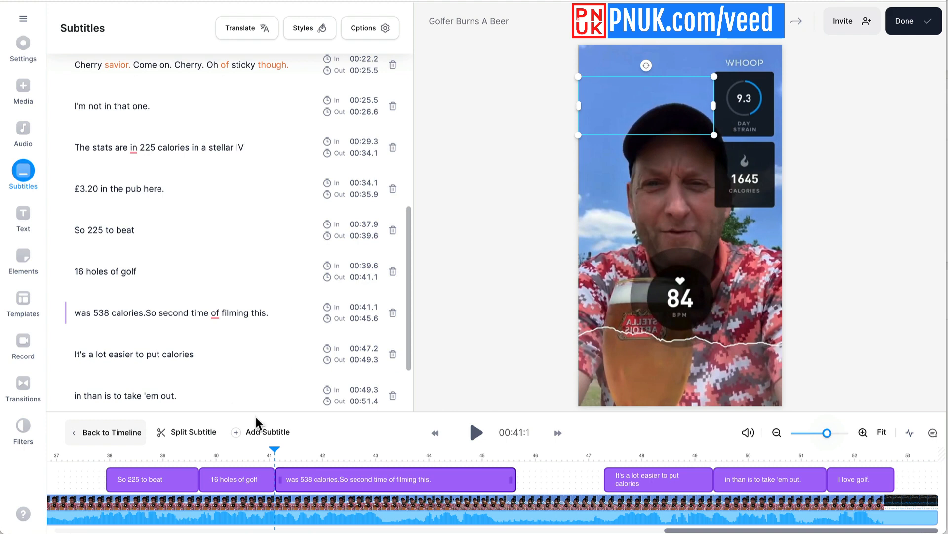
left_click(260, 450)
key("space")
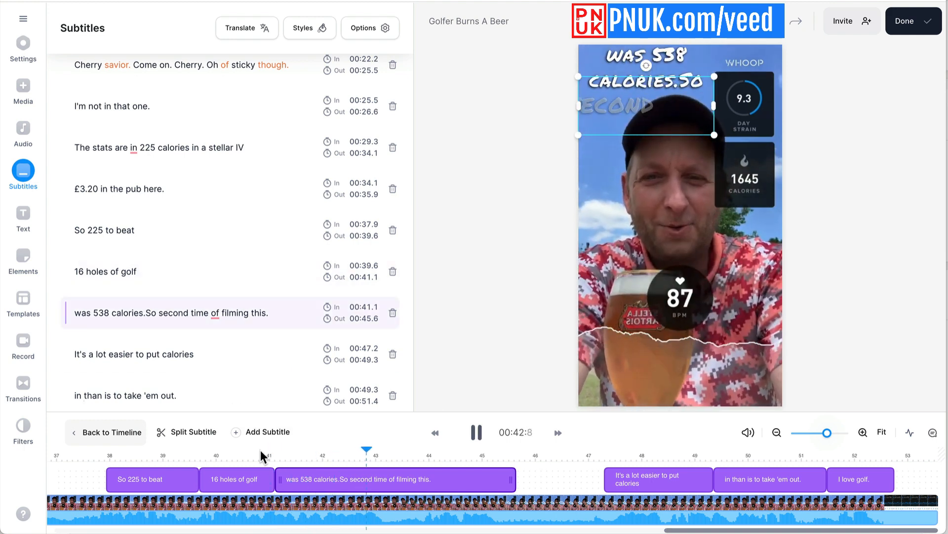
key("space")
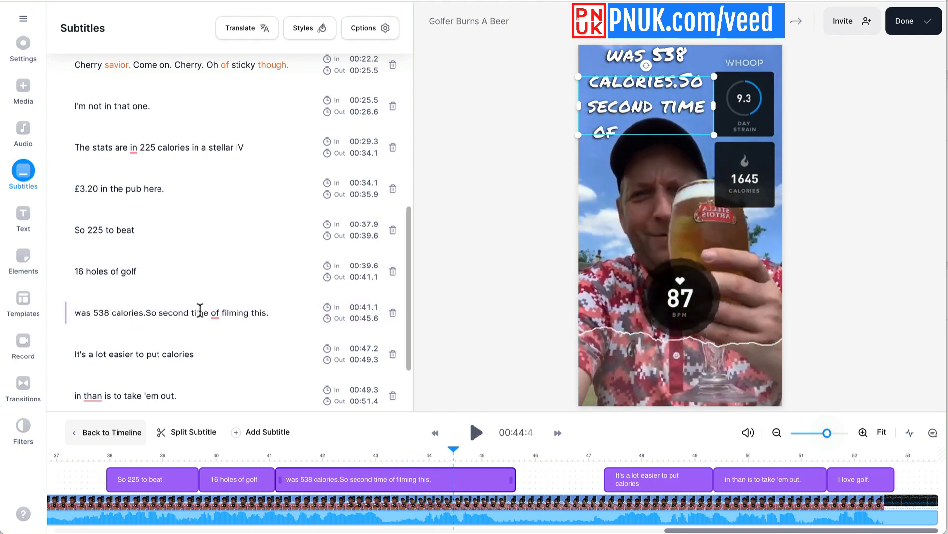
Cut ".So second time of filming this." from the combined subtitle, leaving "was 538 calories", and play it back
left_click_drag(143, 313, 269, 312)
key("ctrl+x")
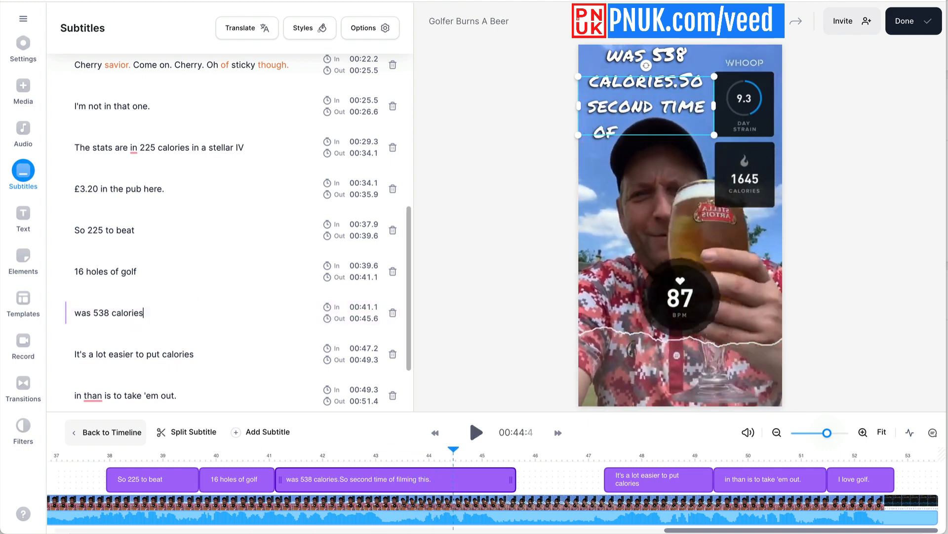
left_click(279, 472)
key("space")
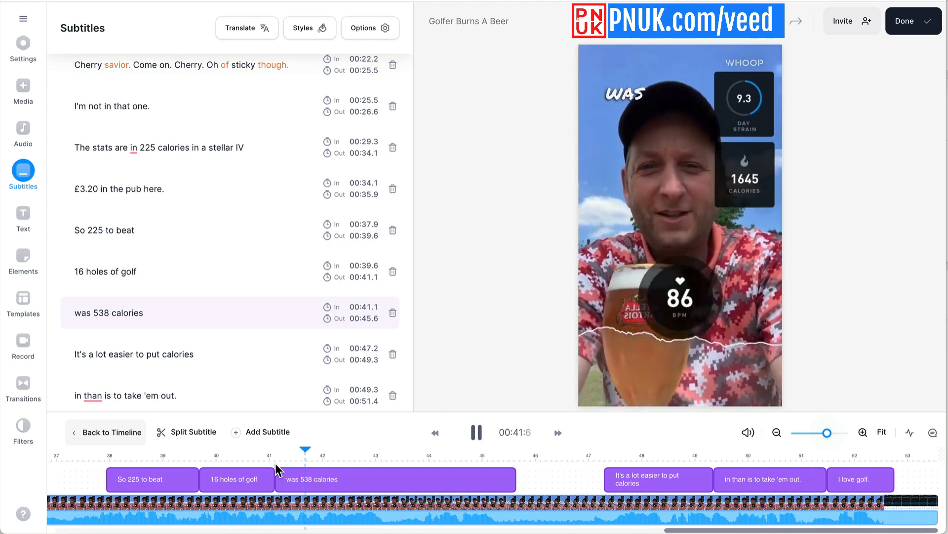
left_click(278, 475)
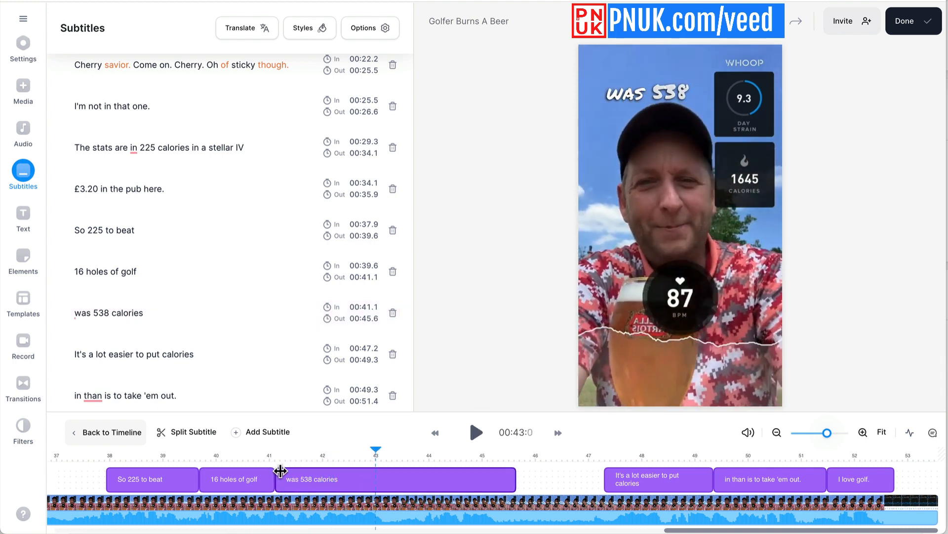
Shorten the "was 538 calories" subtitle so it ends at 00:42.4, and play the video back from its start
left_click_drag(514, 477, 346, 477)
left_click(278, 467)
key("space")
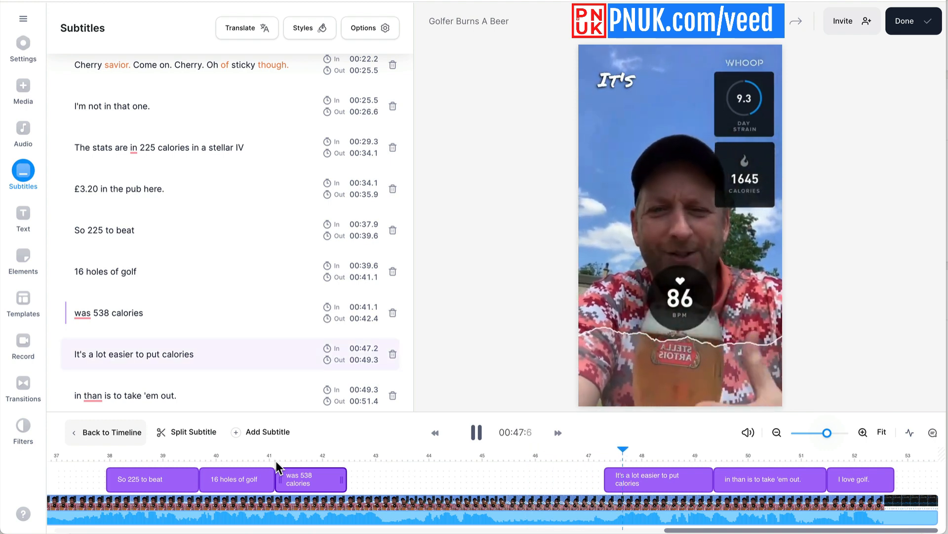
left_click(476, 432)
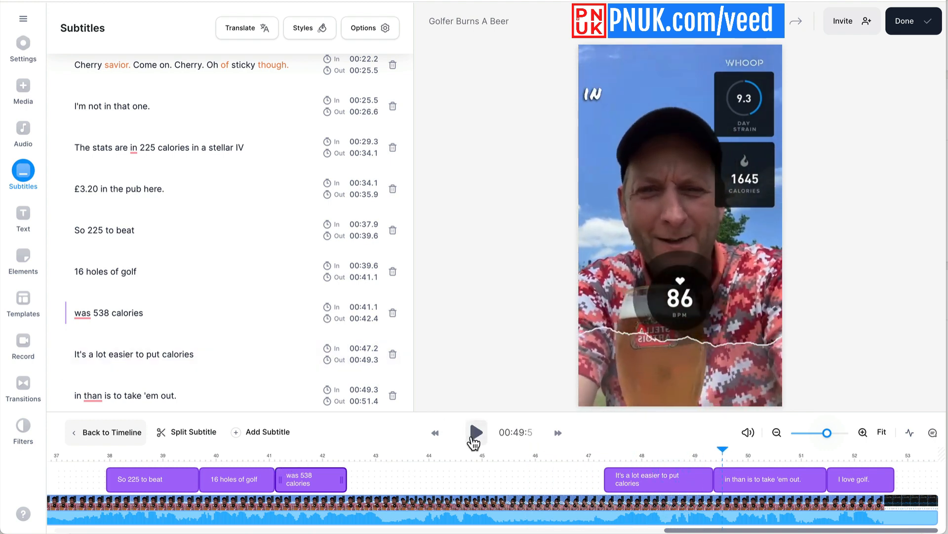
Add the blue and pink blob sound wave to the video, position it just over the white heart-rate line and play it back
left_click(74, 431)
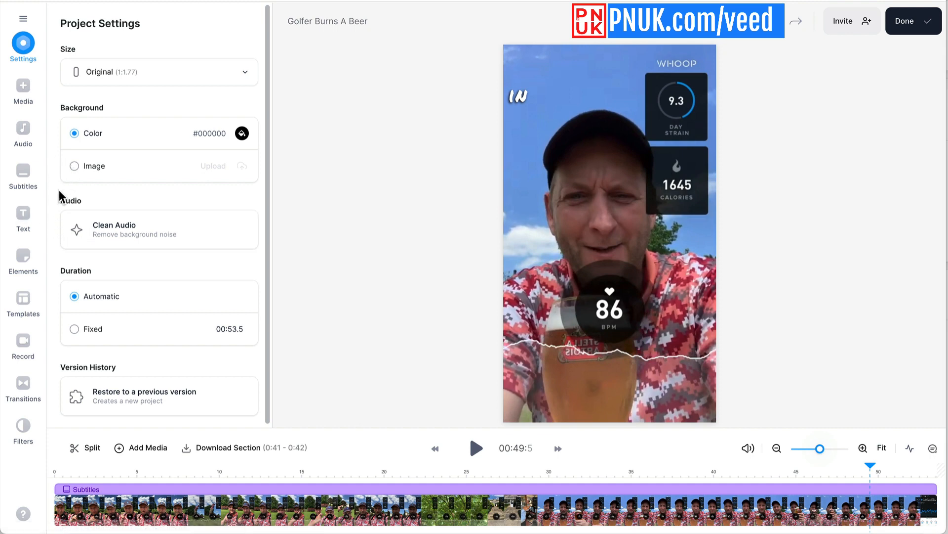
left_click(23, 255)
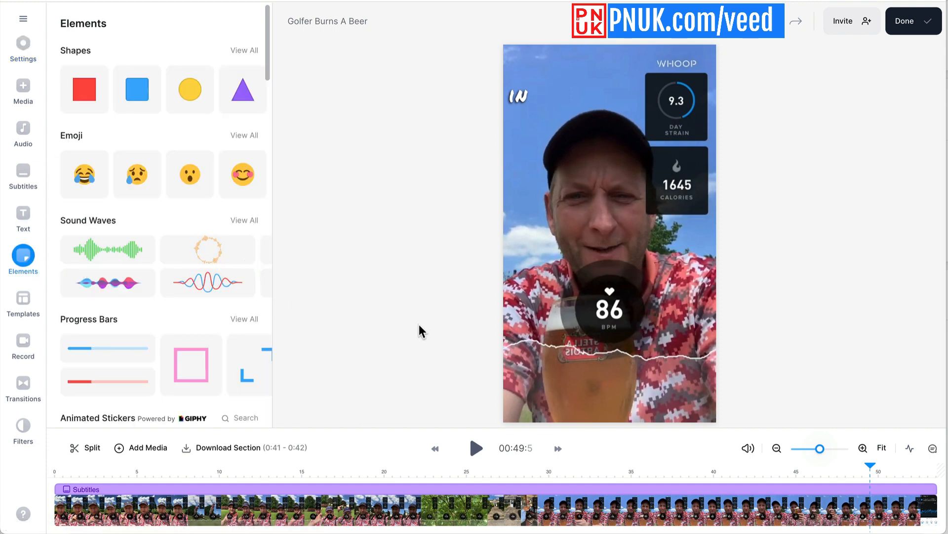
left_click(98, 281)
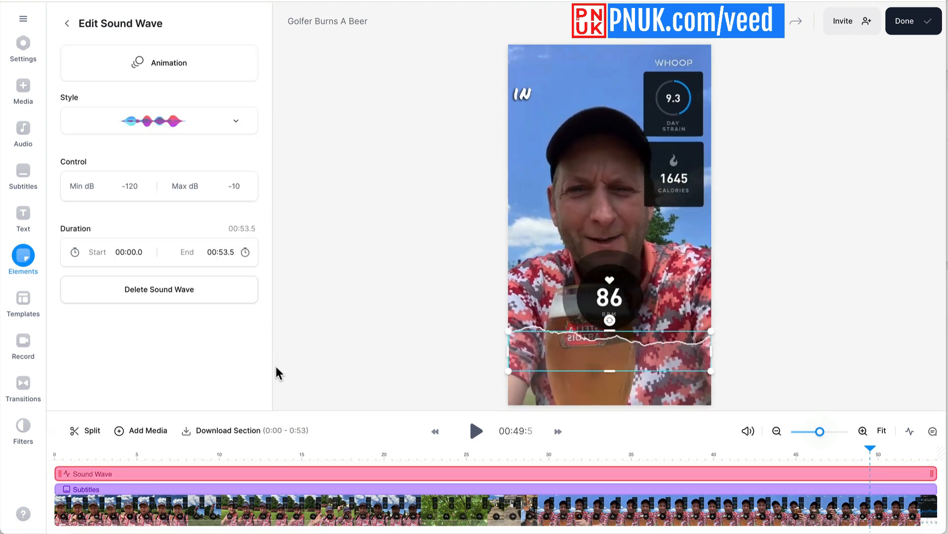
left_click_drag(587, 361, 589, 376)
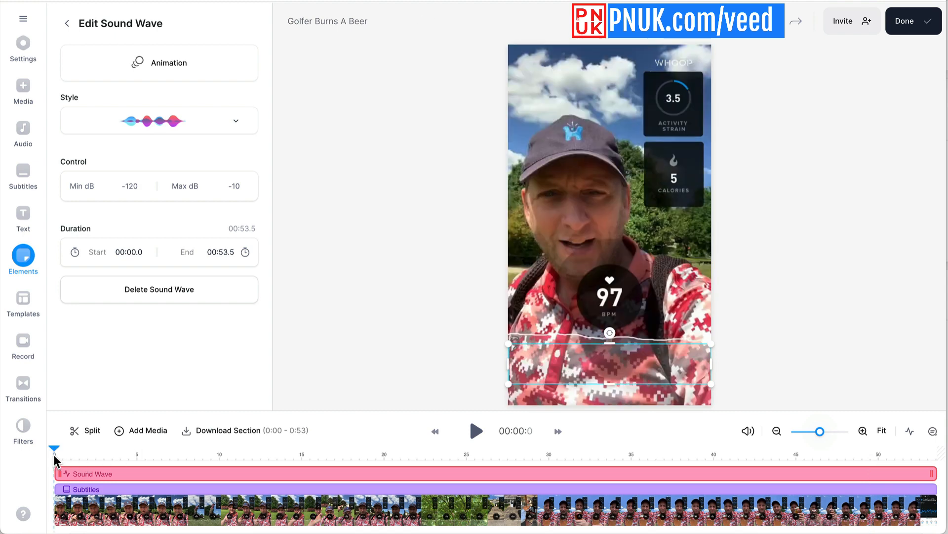
key("space")
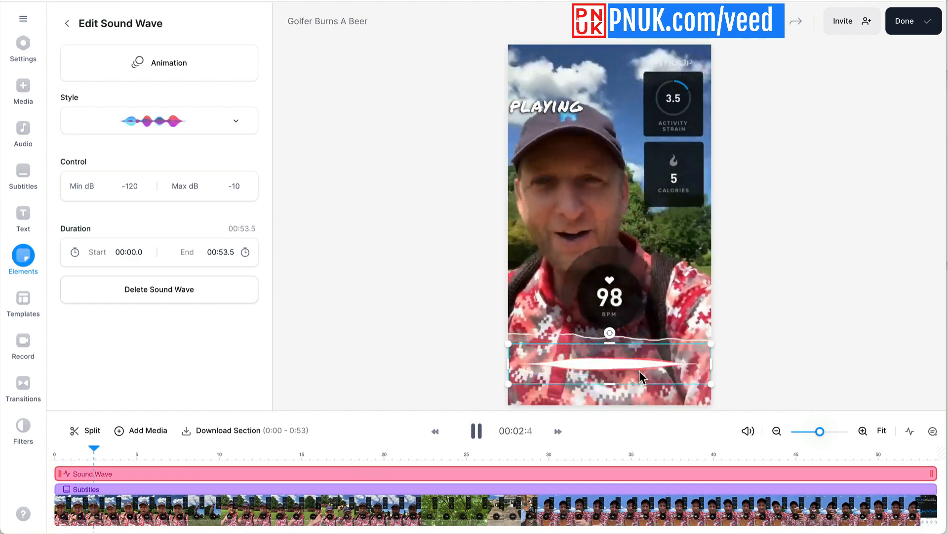
left_click_drag(634, 356, 634, 340)
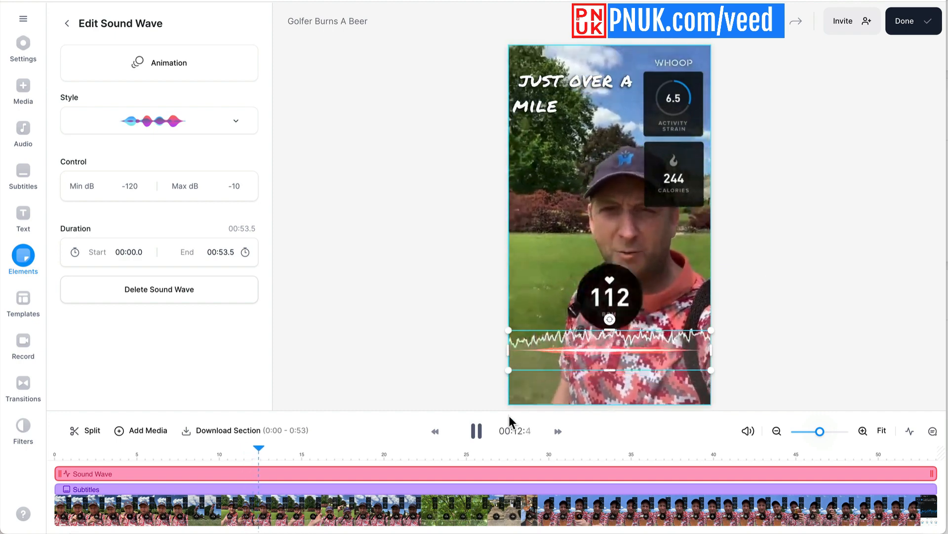
left_click(476, 431)
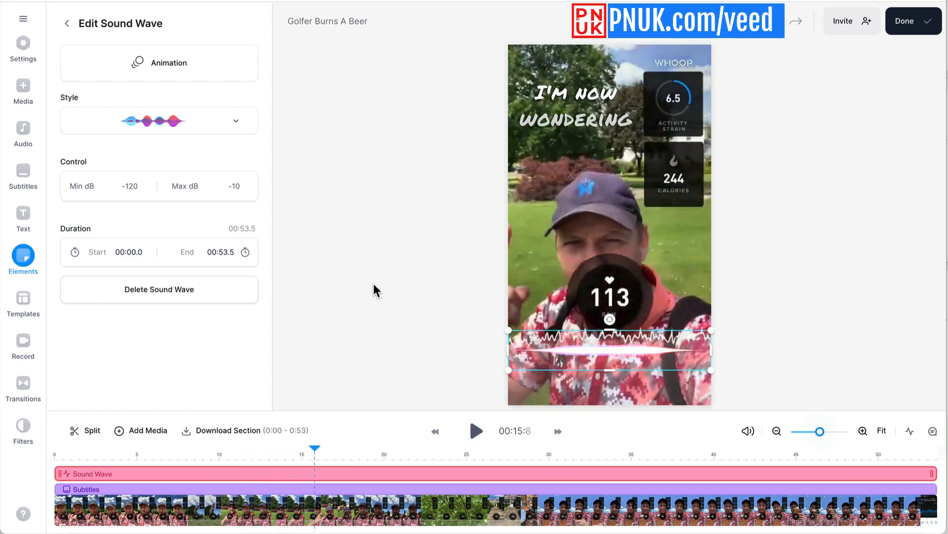
Add the red vertical-bar sound wave as a second element, place it along the video's bottom edge and play from the start
left_click(38, 254)
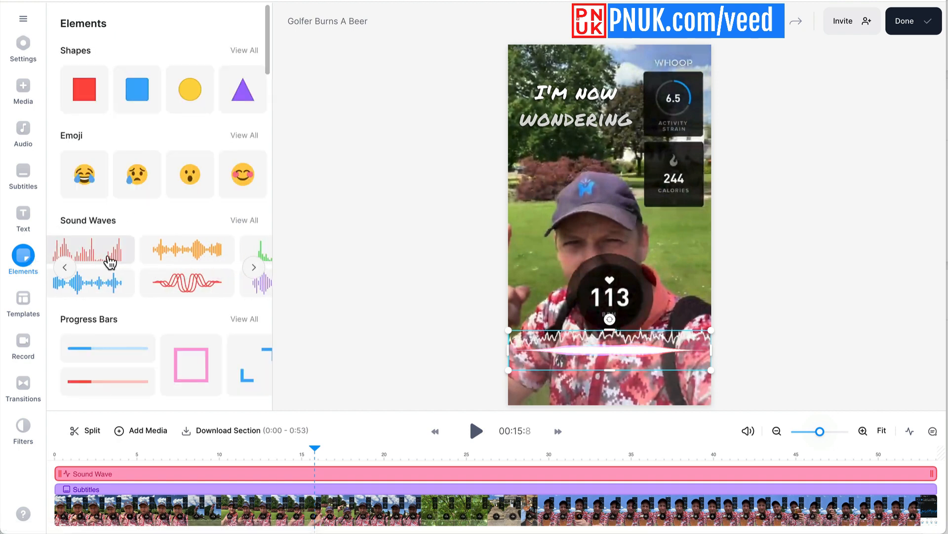
left_click(110, 254)
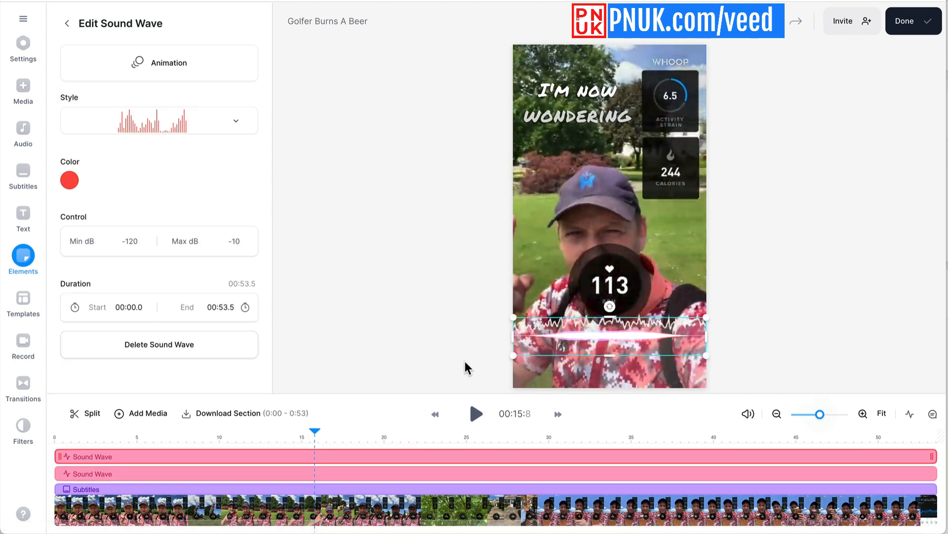
left_click_drag(558, 362, 558, 391)
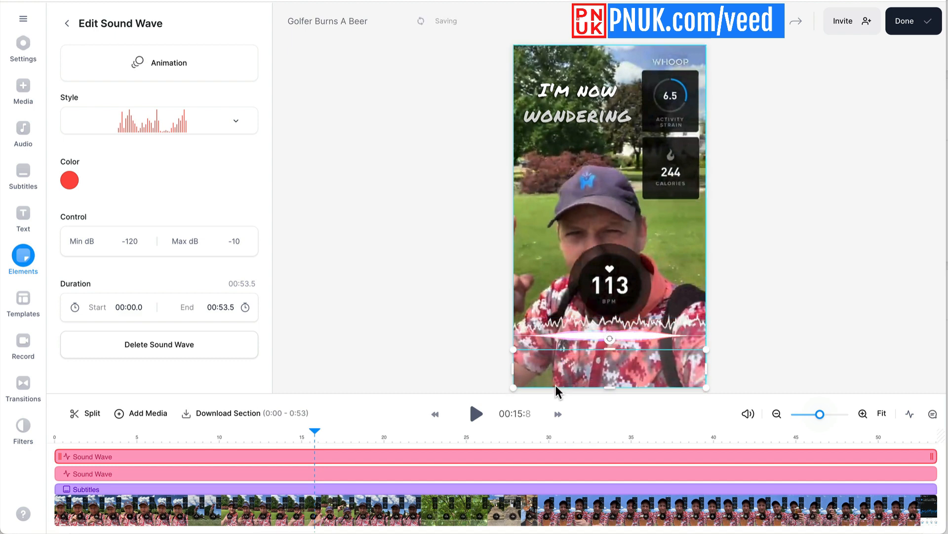
left_click(56, 446)
scroll(54, 441, "down", 3)
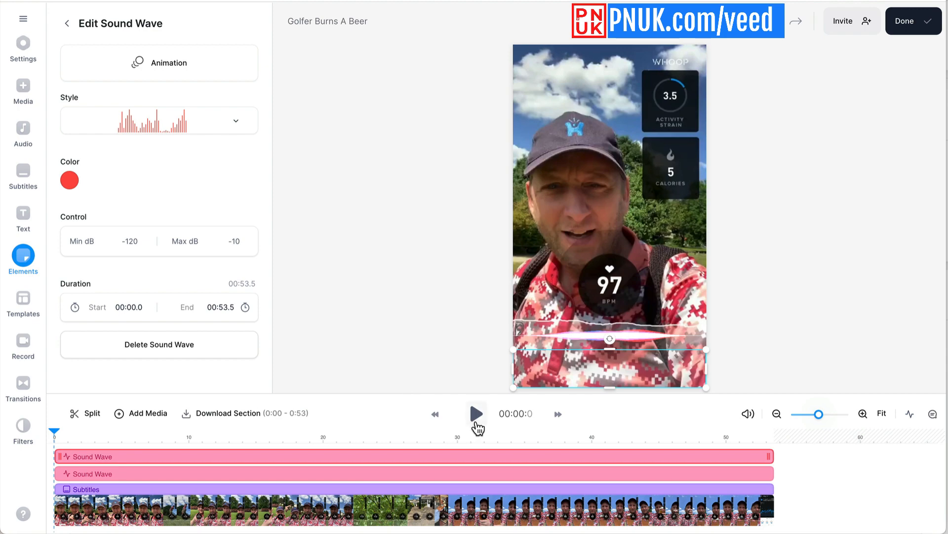
left_click(477, 422)
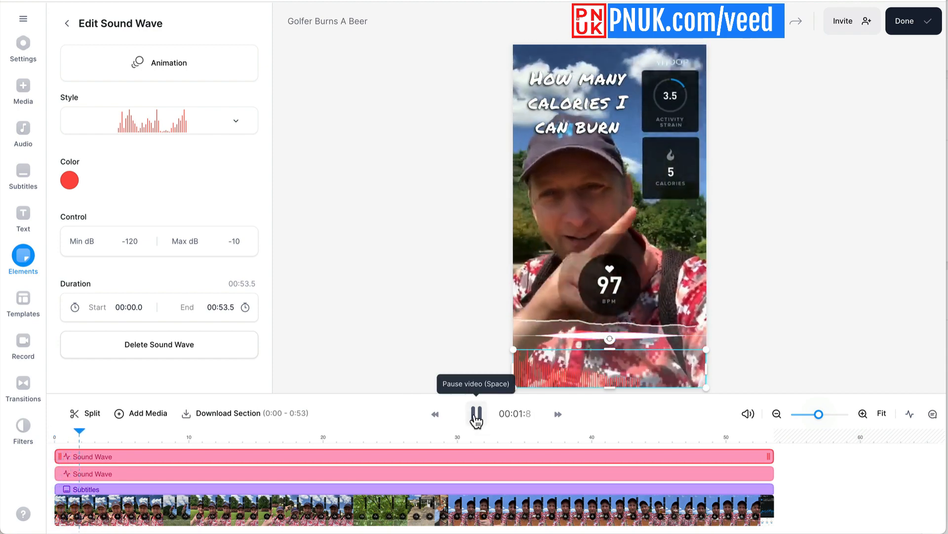
Recolour the bar sound wave white (#ffffff) and stretch its upper edge to about the middle of the frame
left_click(77, 182)
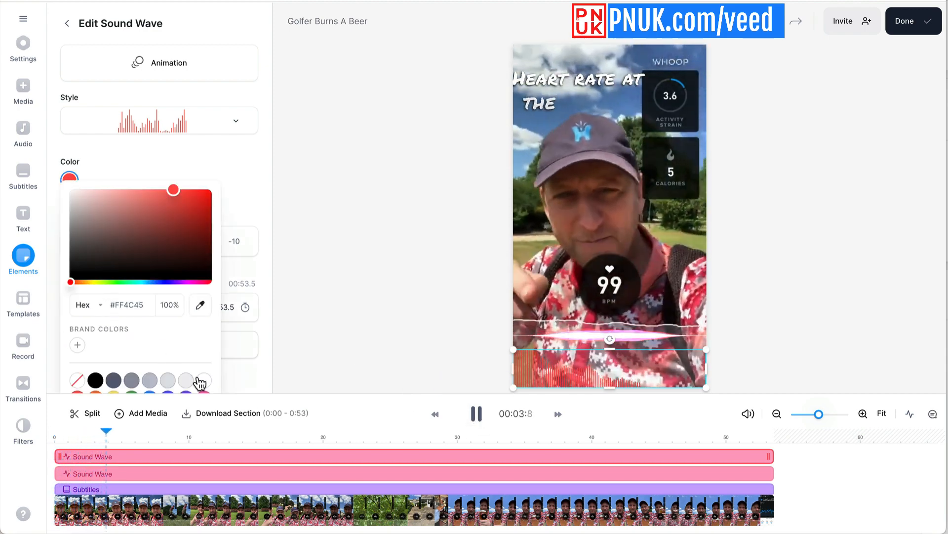
left_click(203, 381)
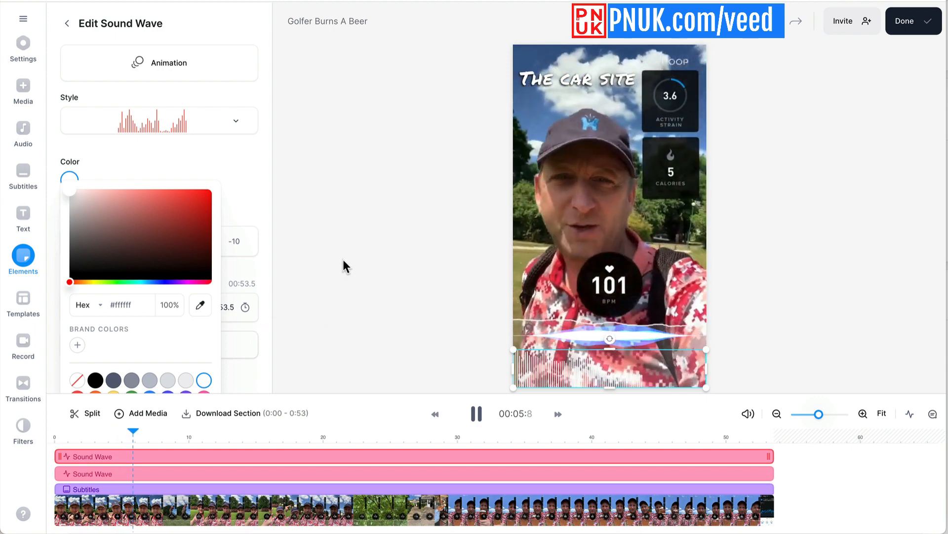
left_click_drag(611, 346, 610, 213)
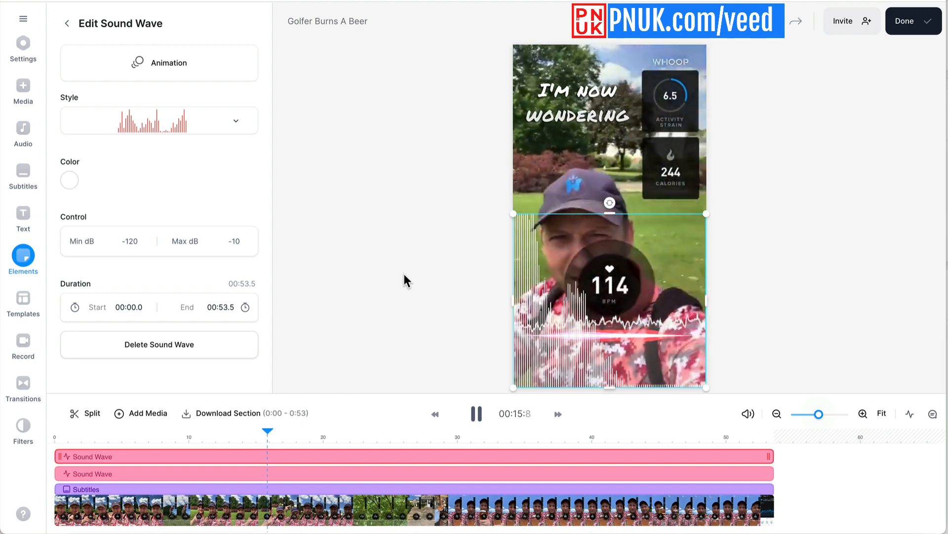
Delete the white bar sound wave and briefly play back the video with the remaining one
left_click(476, 413)
key("Delete")
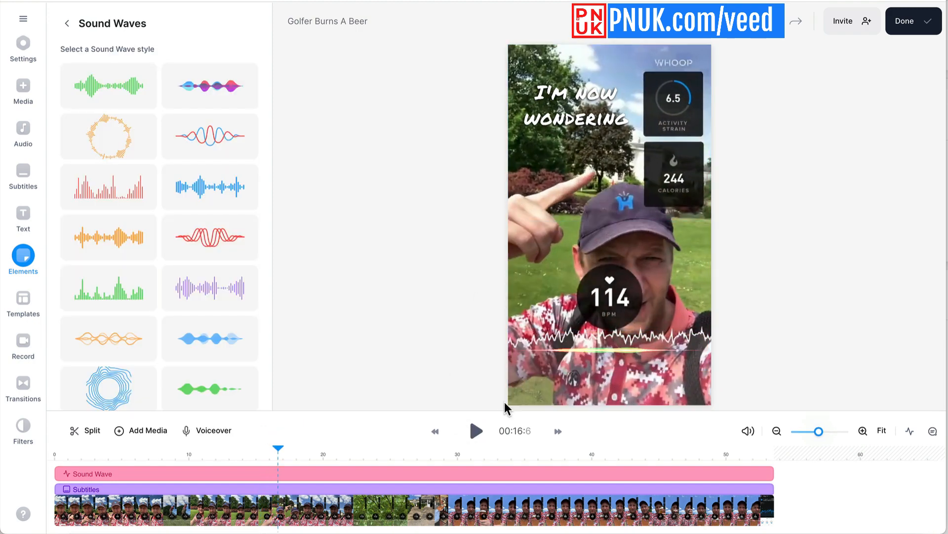
left_click(476, 438)
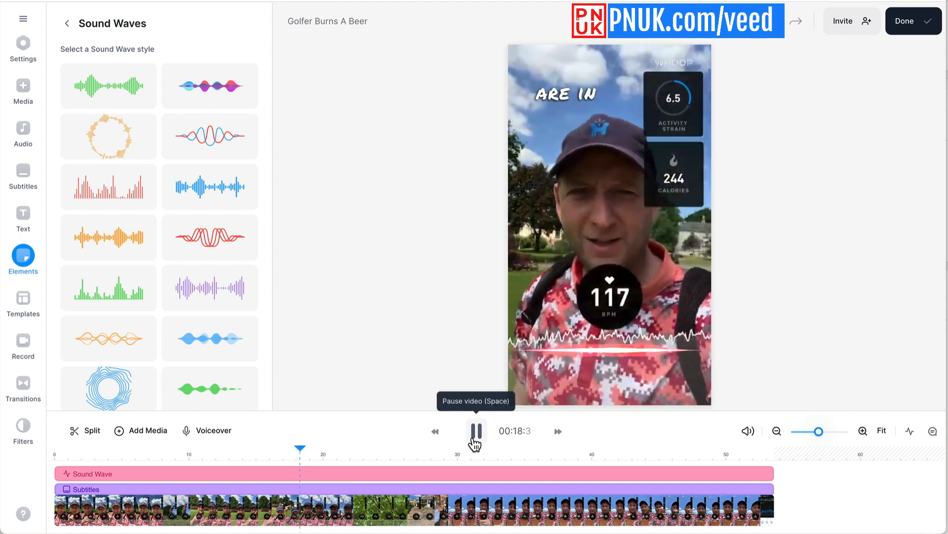
left_click(475, 441)
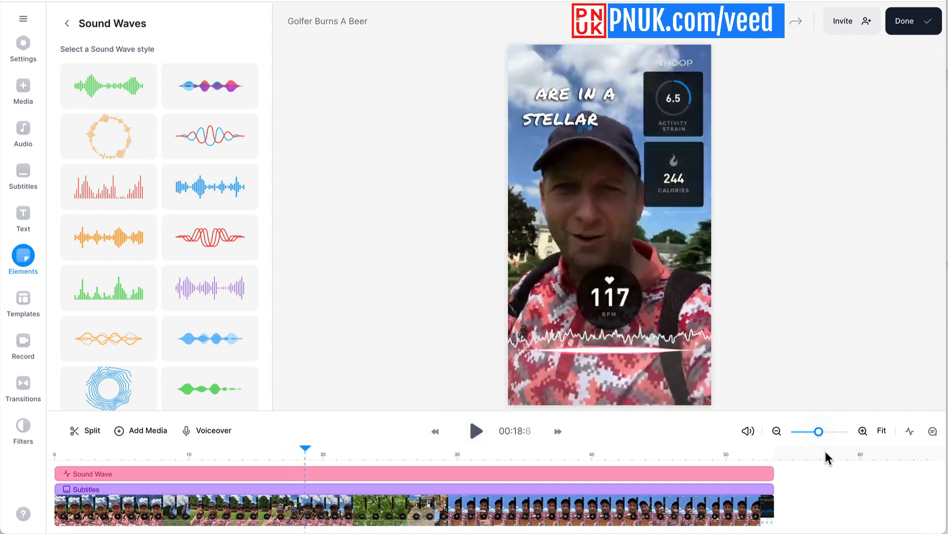
Set the export resolution to 1080p in the advanced export settings
scroll(775, 484, "down", 3)
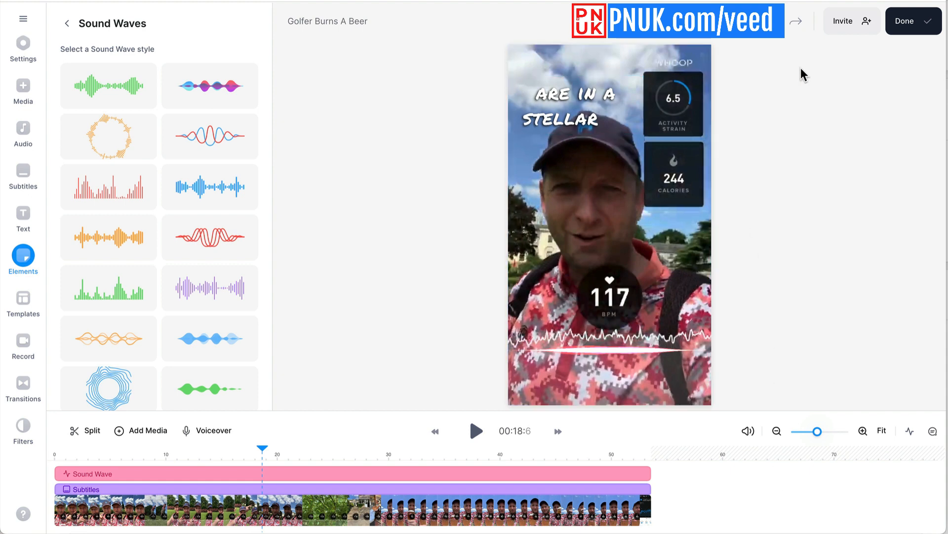
left_click(895, 31)
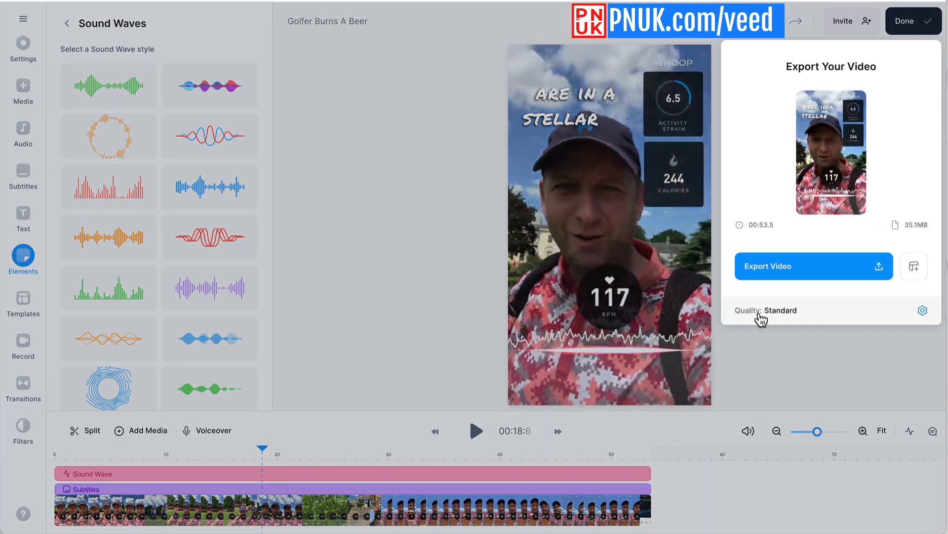
left_click(922, 310)
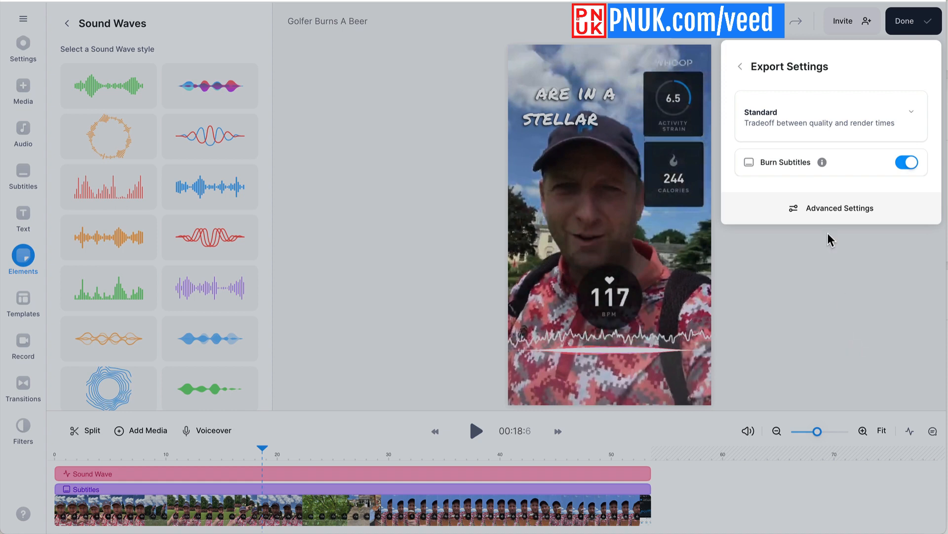
left_click(852, 212)
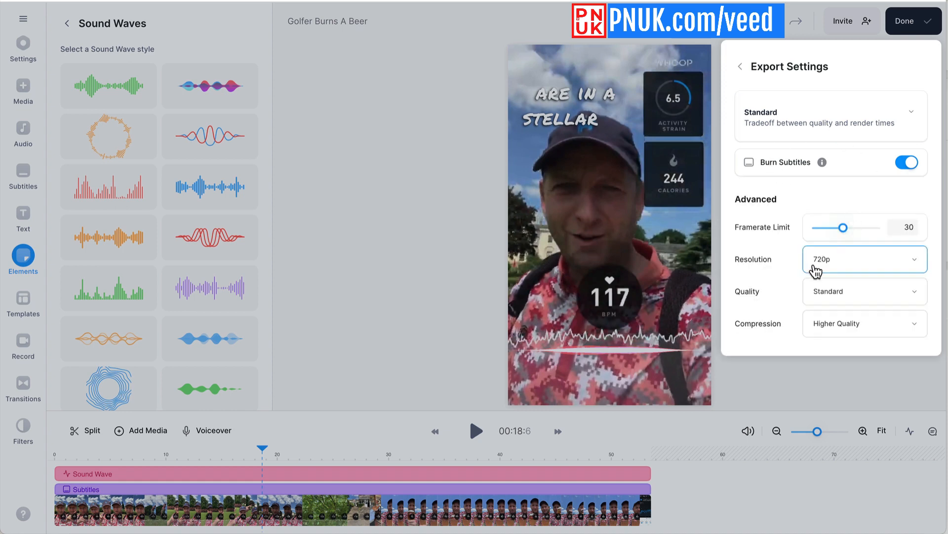
left_click(831, 266)
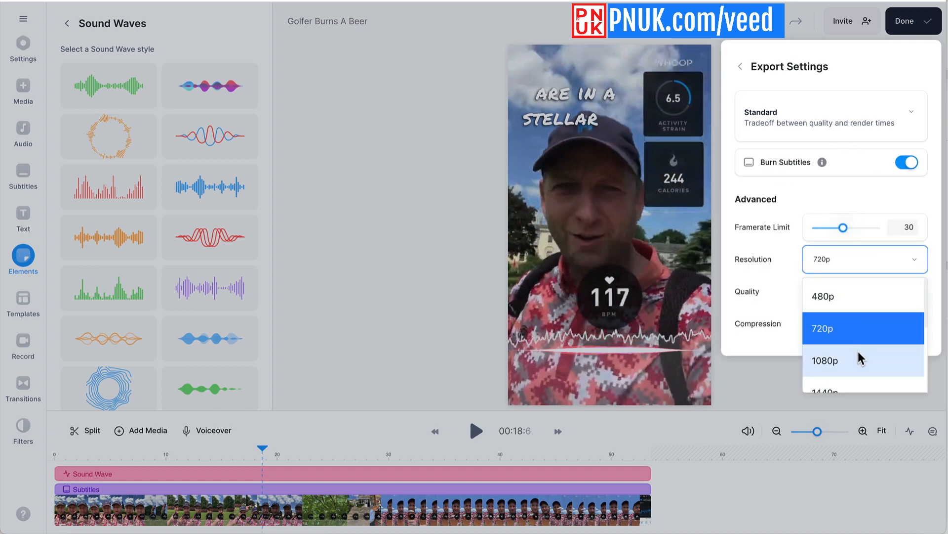
scroll(859, 358, "down", 2)
left_click(858, 317)
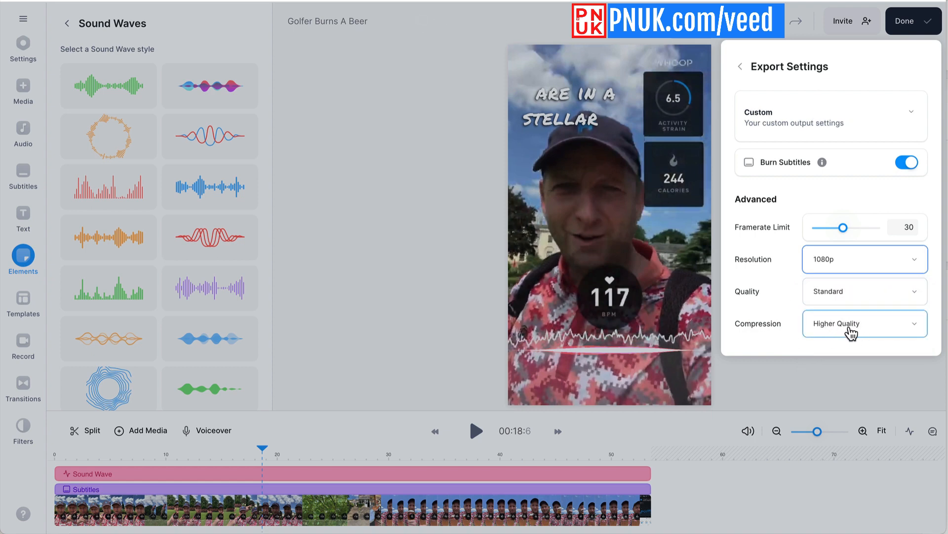
Set the export quality to High and export the video
left_click(856, 292)
left_click(861, 393)
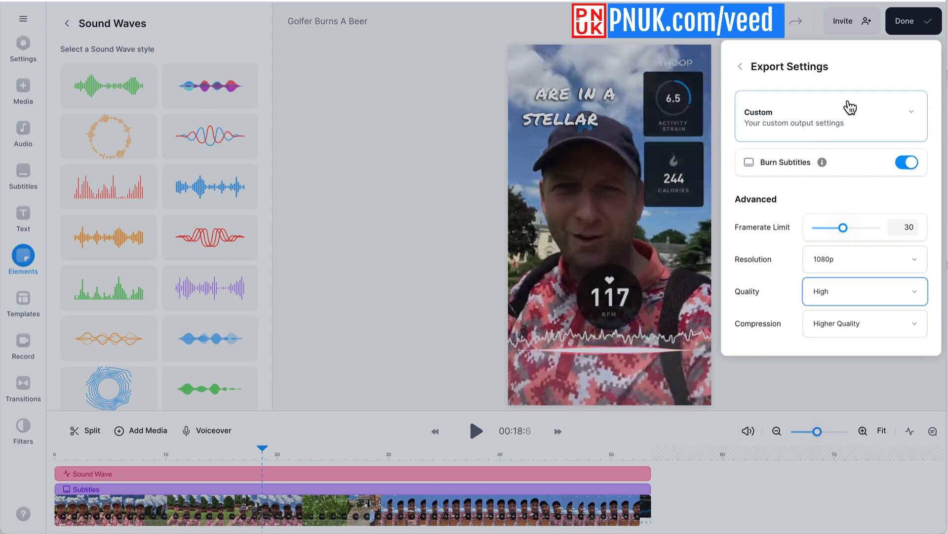
left_click(743, 68)
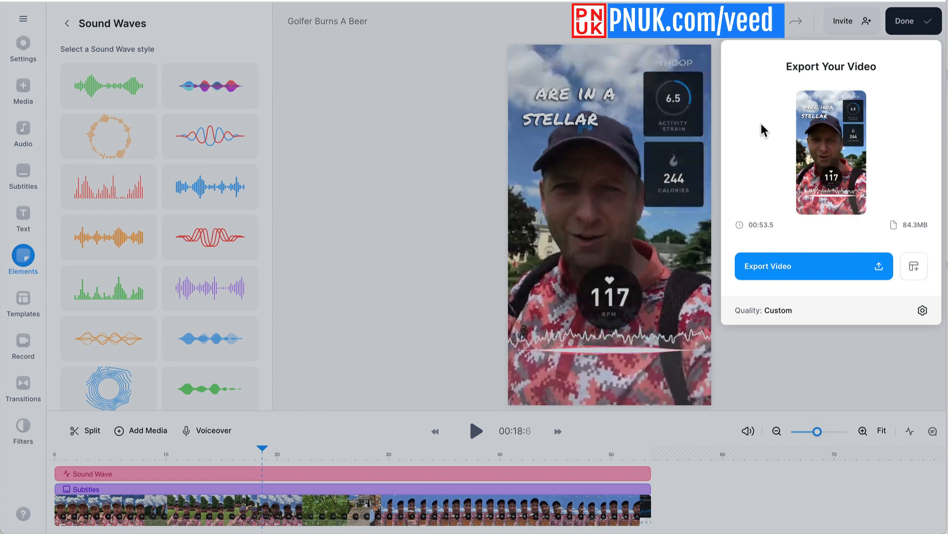
left_click(784, 268)
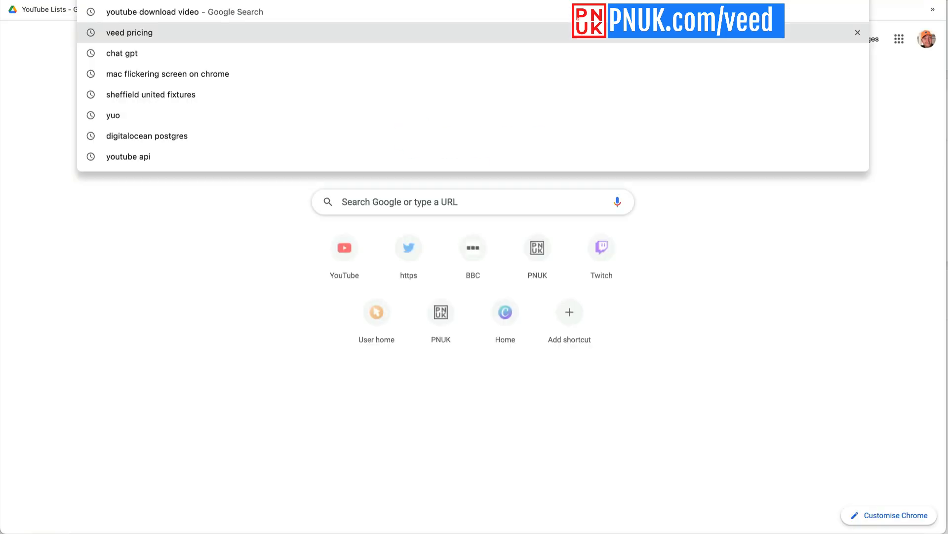
Switch to a new browser tab and open the VEED STUDIO training and signup page on pnuk.com
type("pnuk.co/")
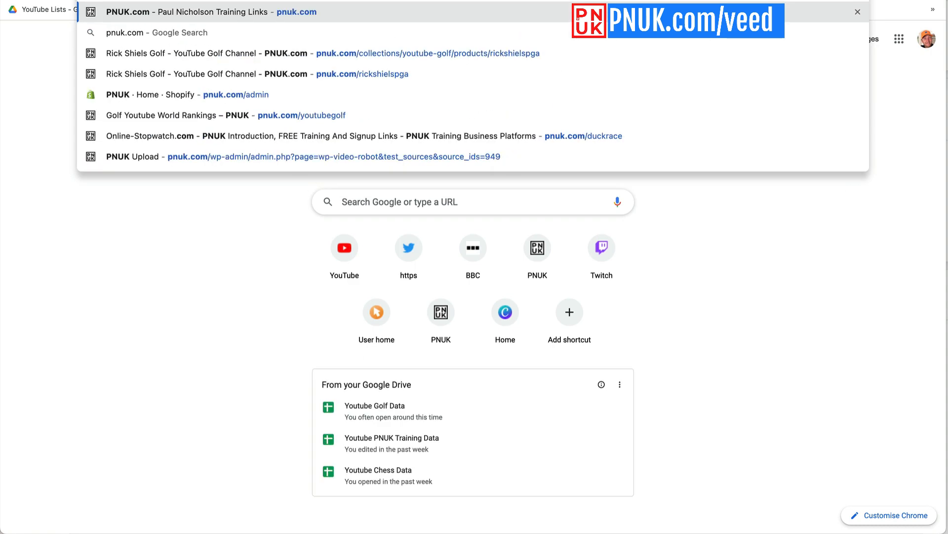
type("m")
key("BackSpace")
key("BackSpace")
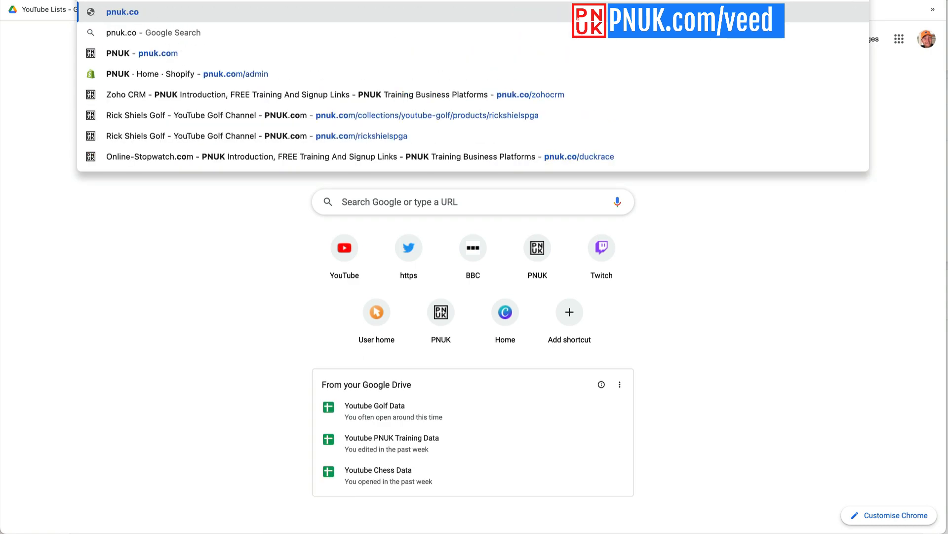
type("m/vee")
key("Return")
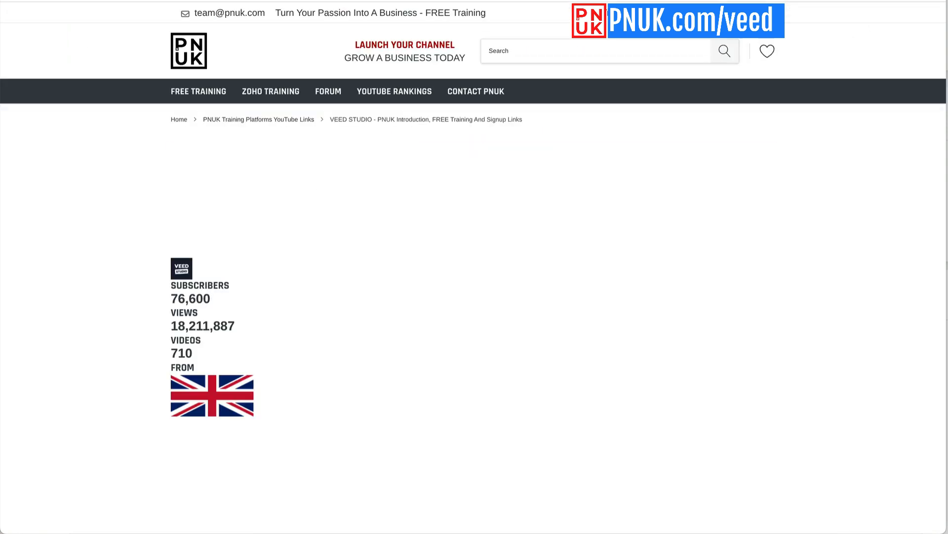
Look through the page's signup, free training and certification links, and open the PNUK VEED Studio forum category
scroll(331, 319, "down", 2)
scroll(331, 320, "down", 2)
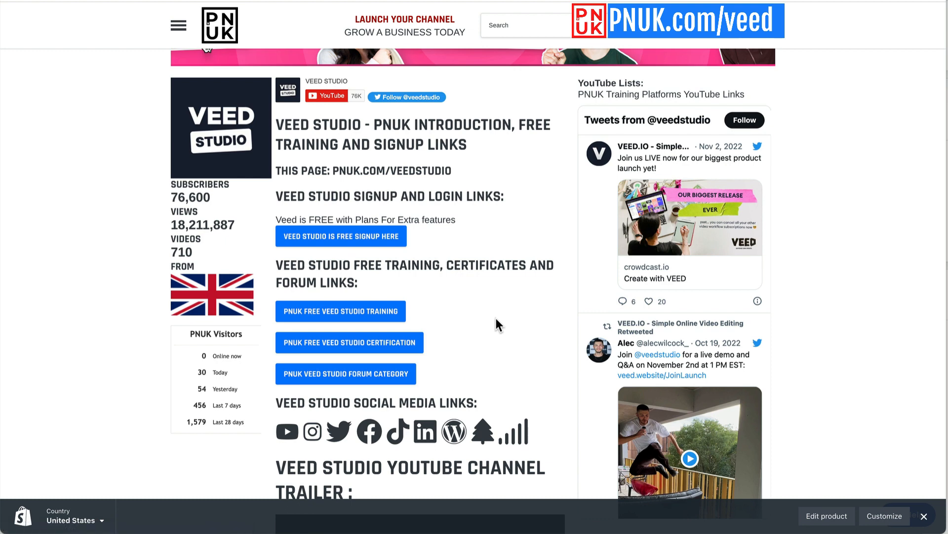
left_click(338, 377)
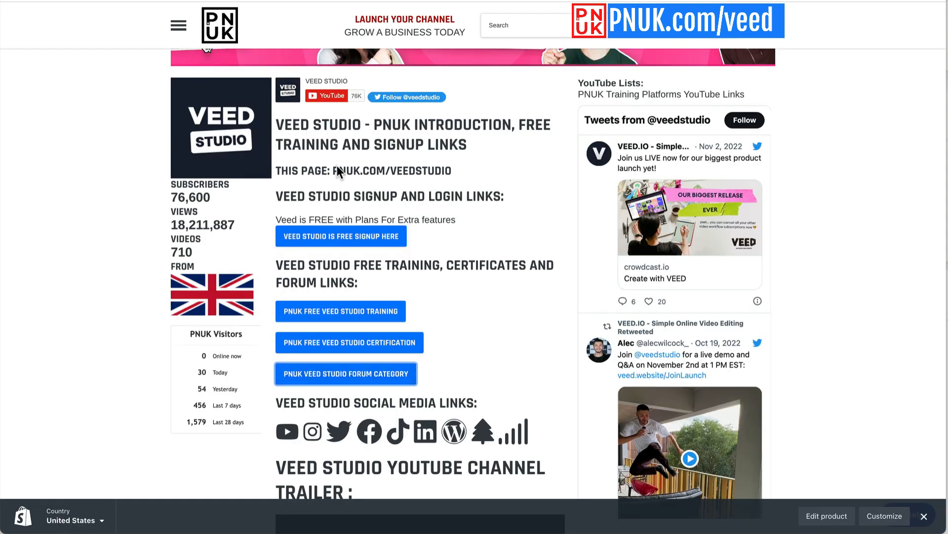
scroll(371, 163, "down", 1)
scroll(406, 158, "up", 1)
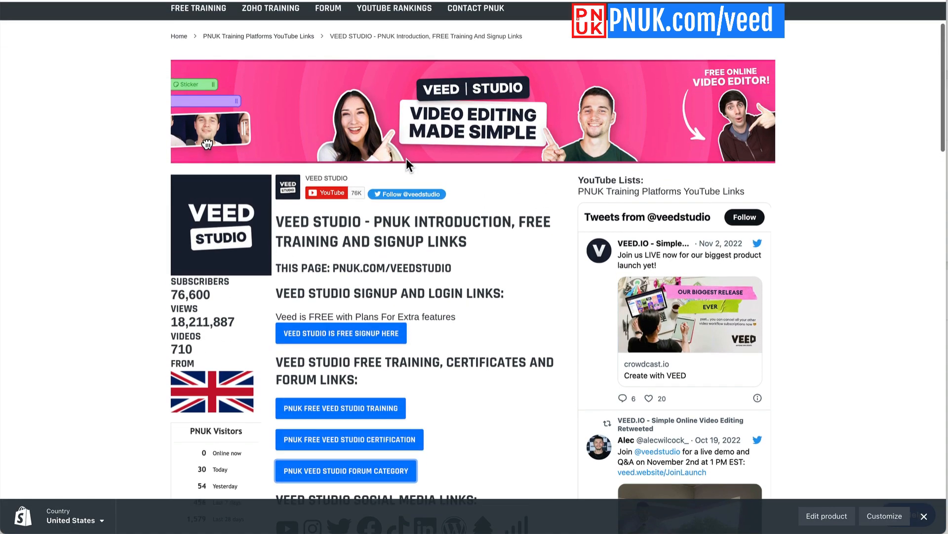
Look through the training page's social media links and channel trailer, and open the VEED STUDIO YouTube channel
scroll(296, 297, "down", 6)
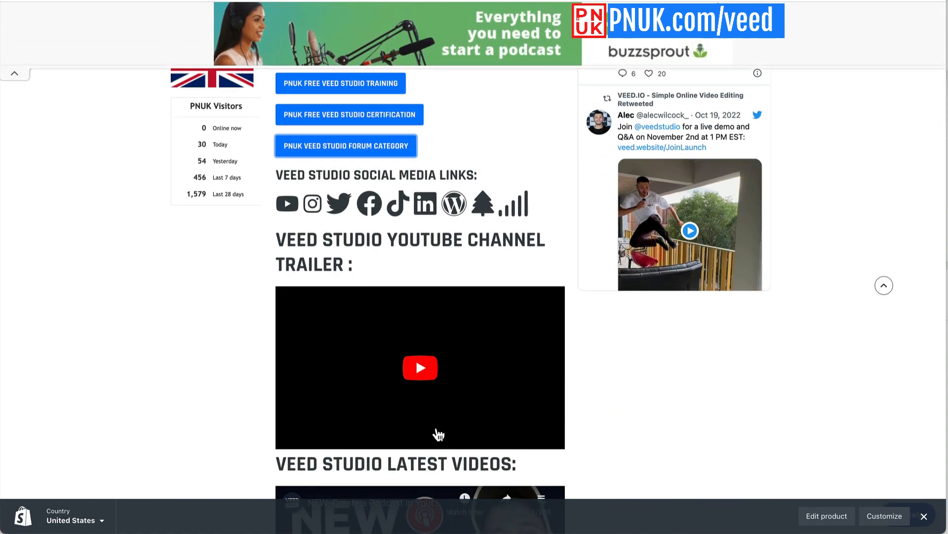
scroll(439, 442, "down", 4)
scroll(440, 442, "up", 10)
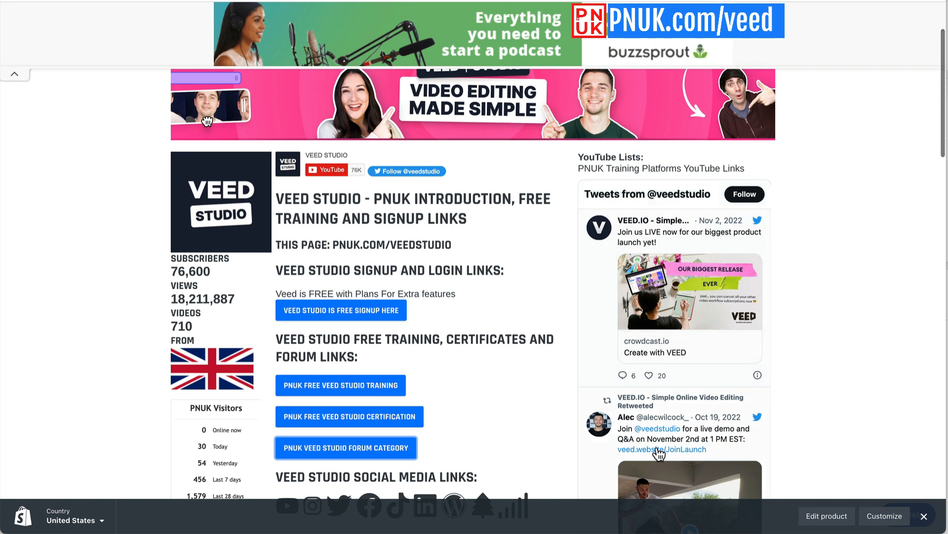
scroll(373, 346, "down", 3)
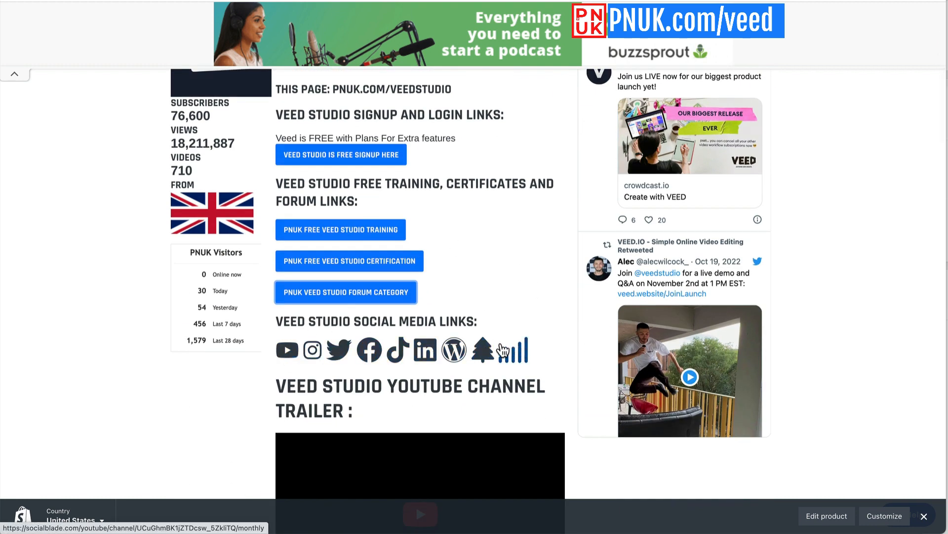
scroll(311, 326, "up", 2)
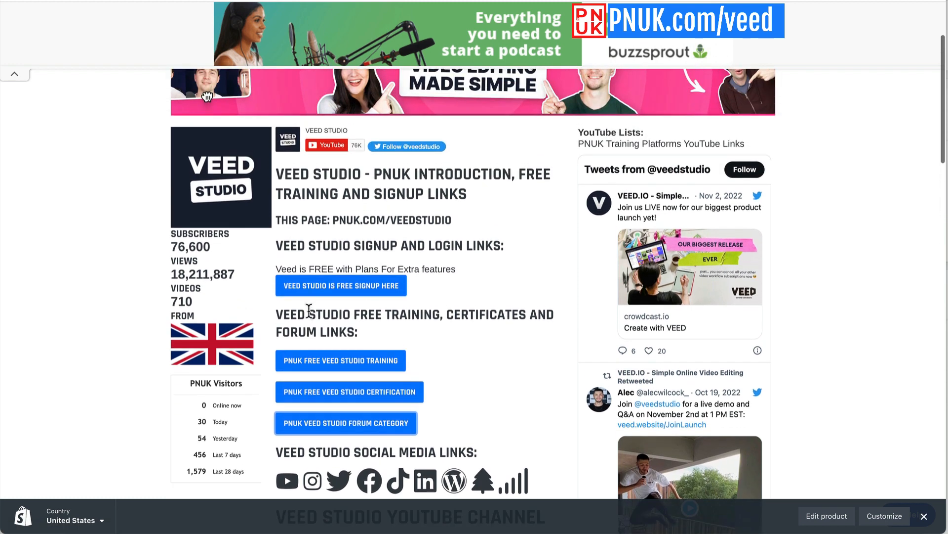
left_click(377, 105)
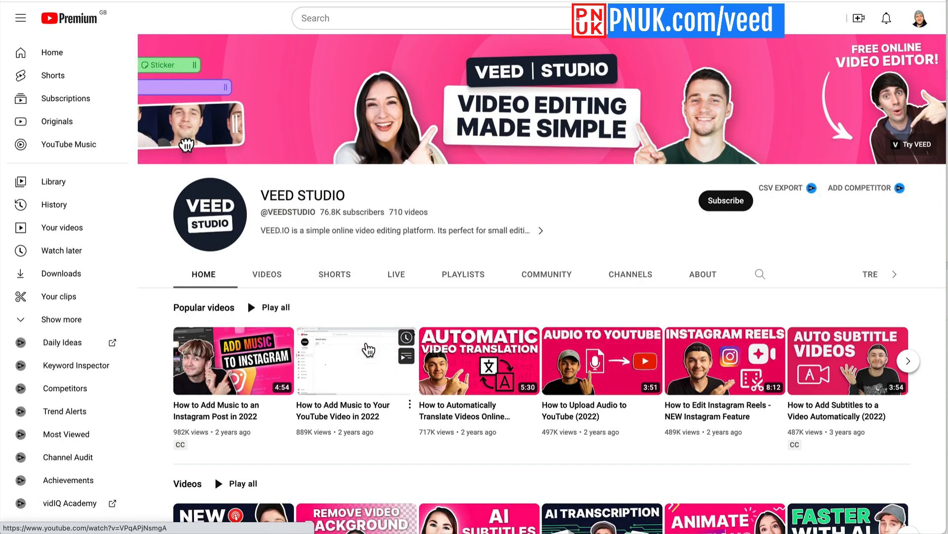
Return to the exported Golfer Burns A Beer video in VEED, play it and skip ahead to about 00:40
key("alt+Left")
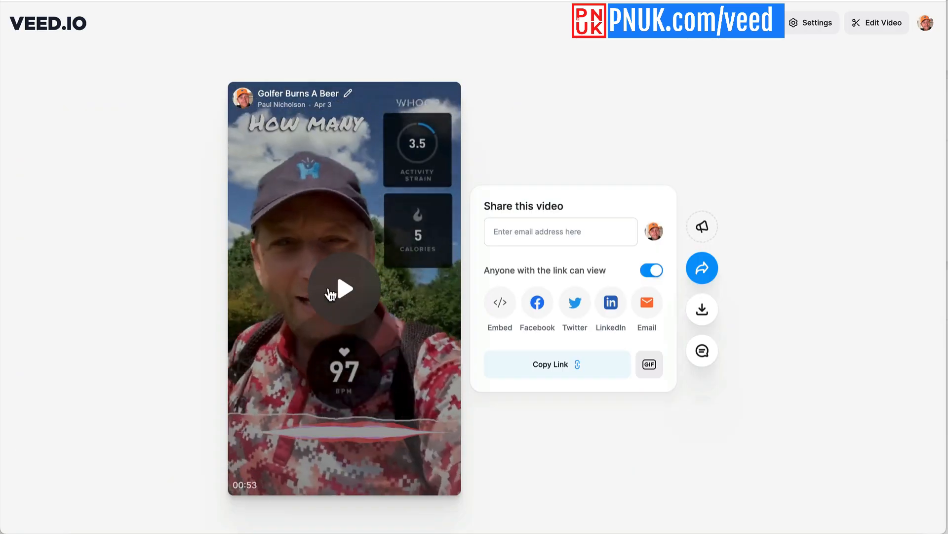
left_click(330, 294)
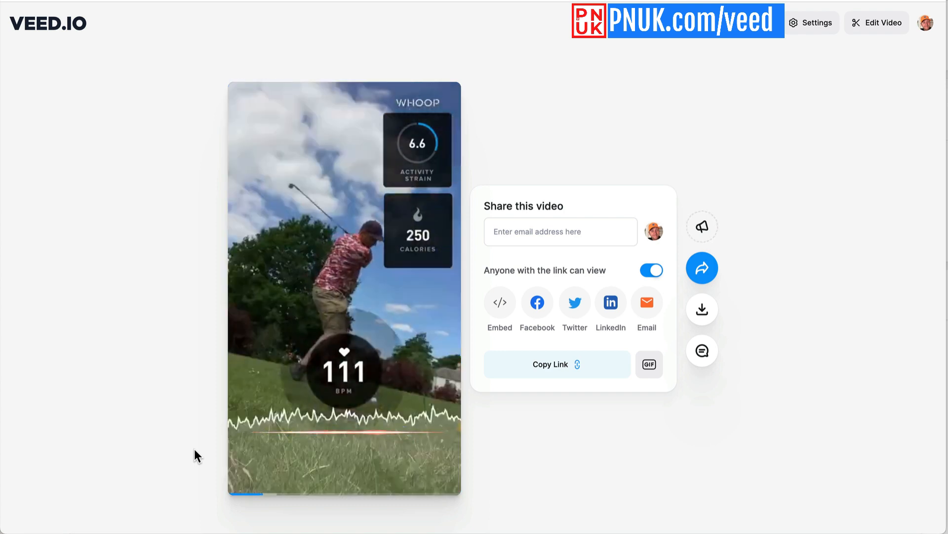
mouse_move(306, 441)
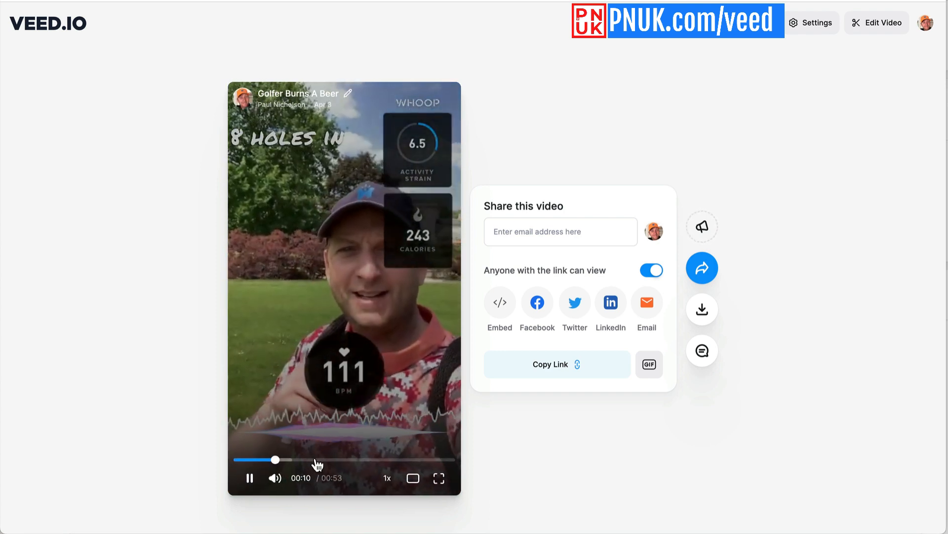
left_click_drag(313, 461, 402, 461)
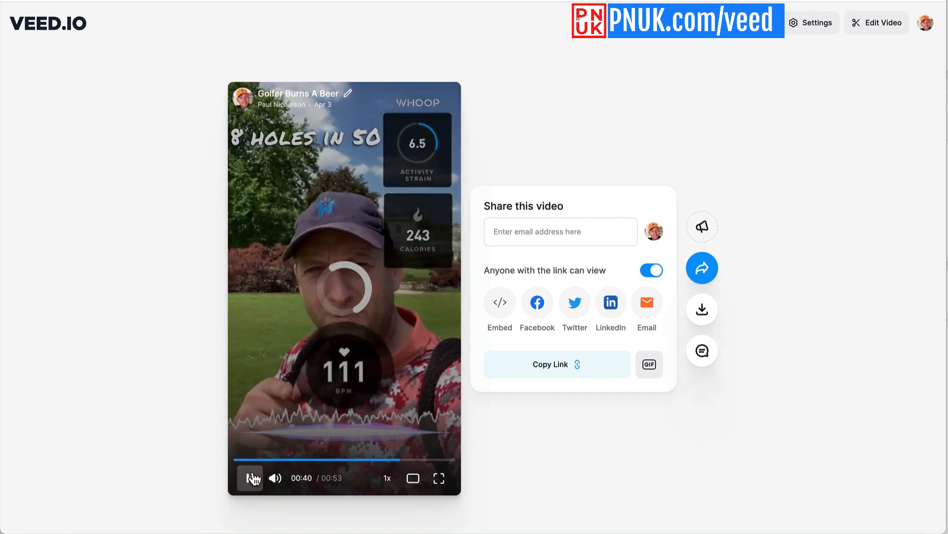
Download the exported Golfer Burns A Beer video in MP4 format
left_click(702, 309)
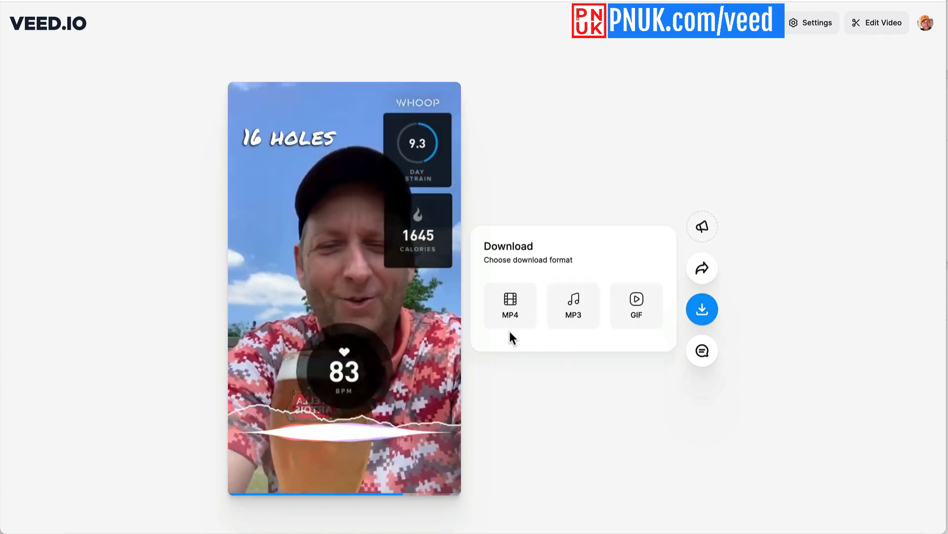
left_click(511, 321)
mouse_move(249, 456)
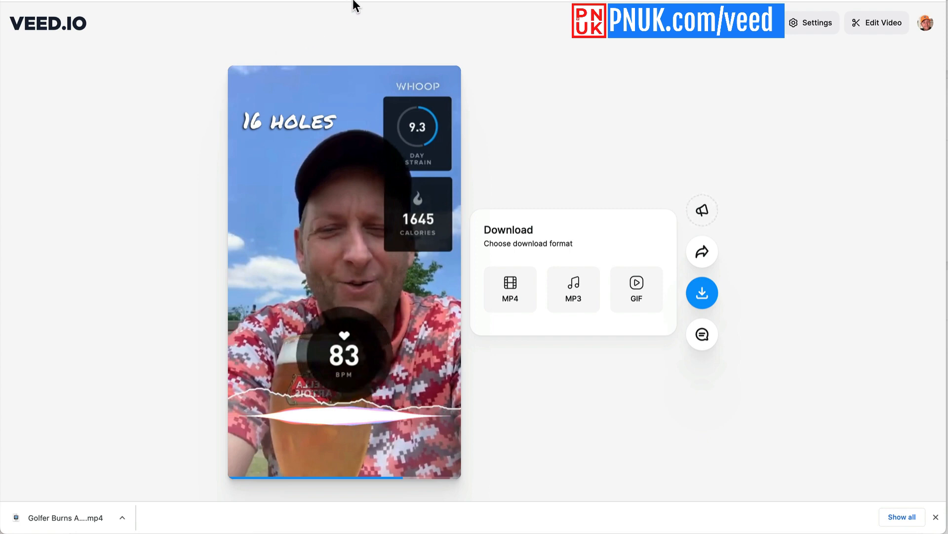
Open the exported video Kick Is Amazing Right? from the recent videos, play its opening and pause it
left_click(65, 28)
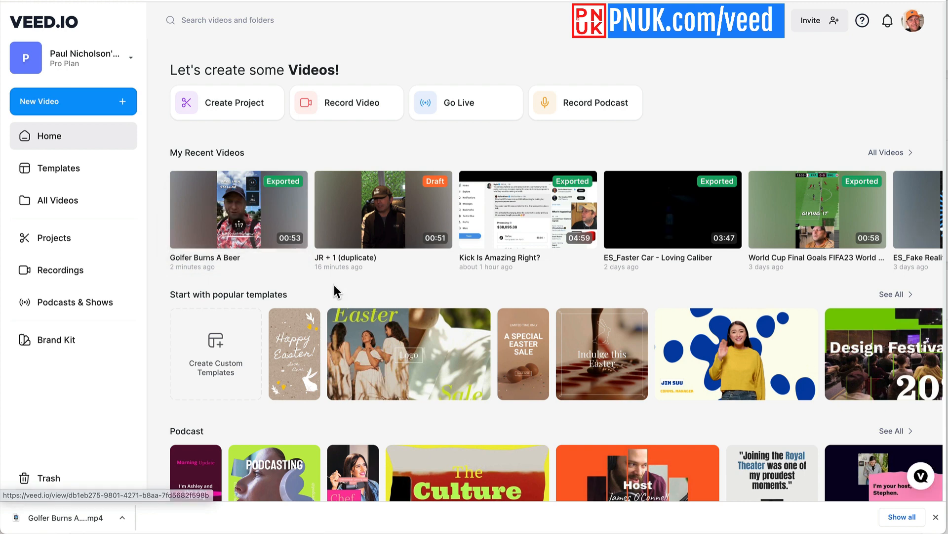
left_click(524, 218)
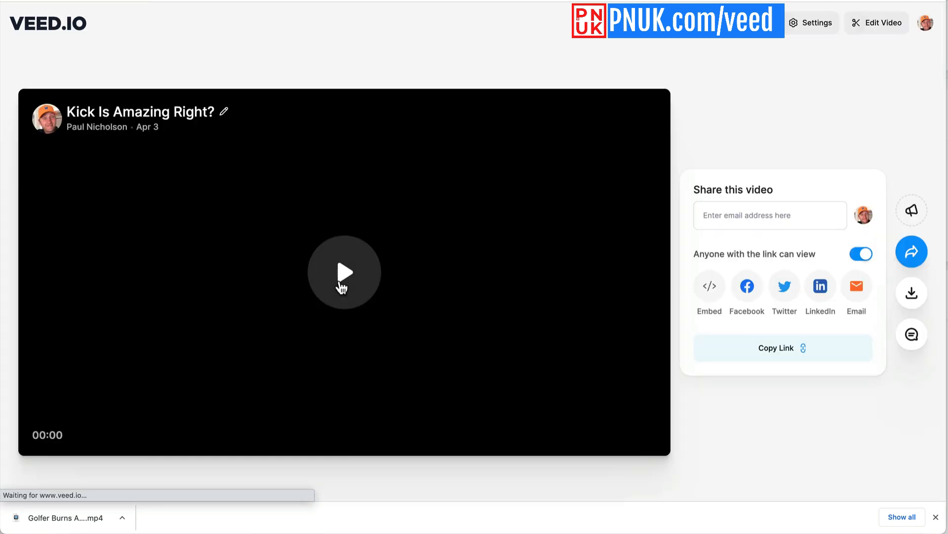
left_click(343, 270)
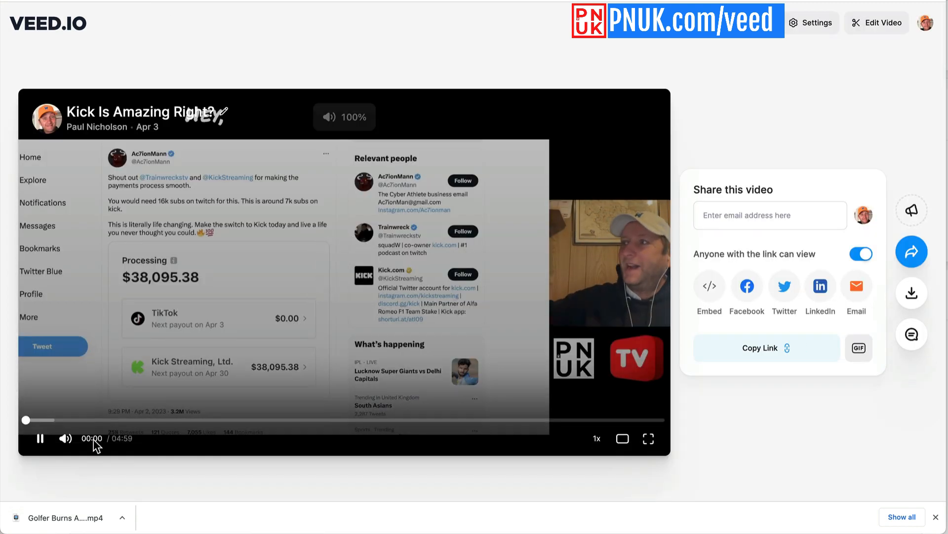
left_click(36, 446)
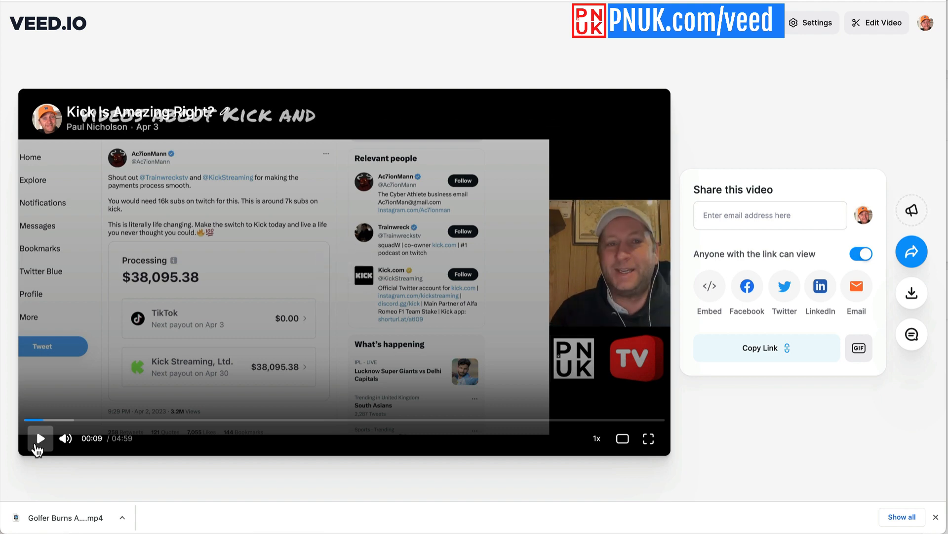